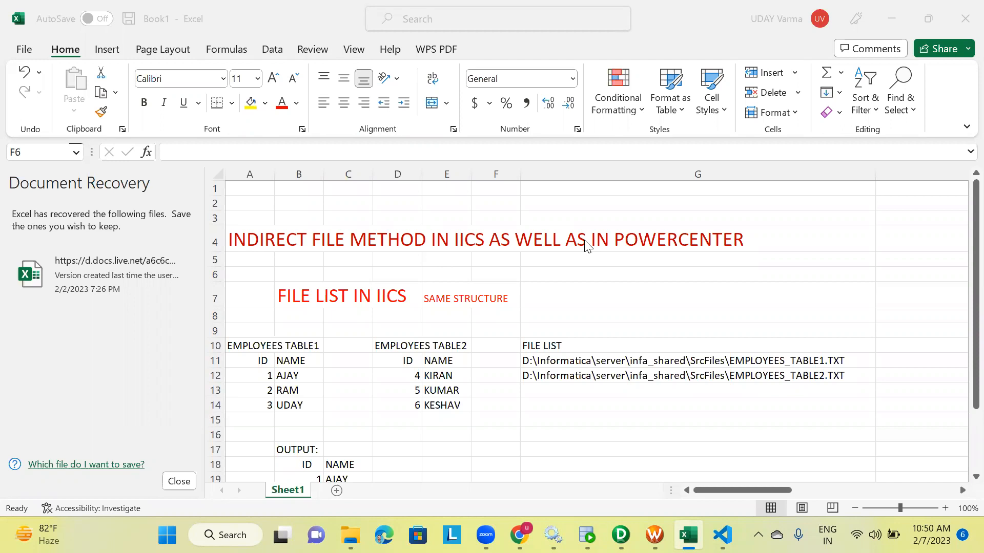
Review the worksheet's employee tables, file list paths and expected output for the indirect file method
click(281, 299)
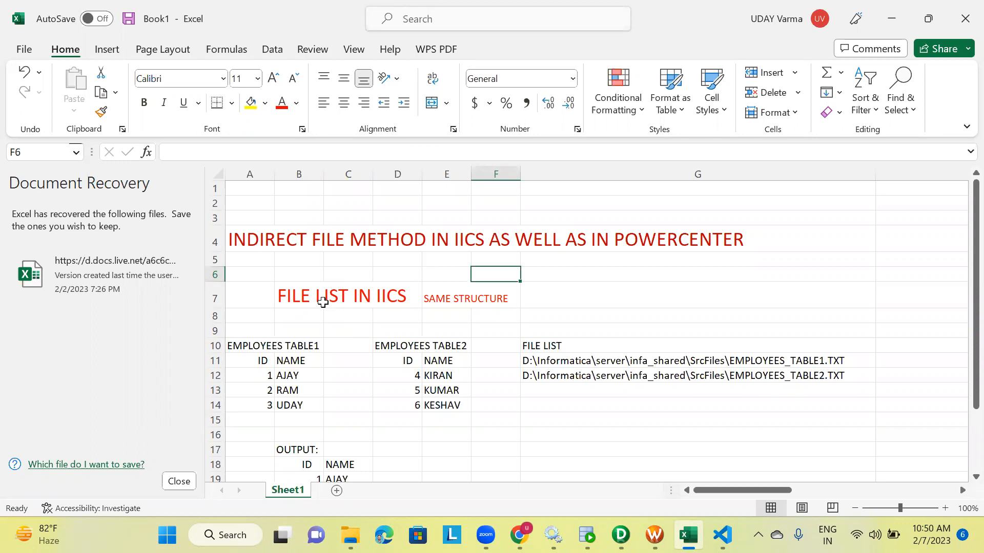
click(457, 304)
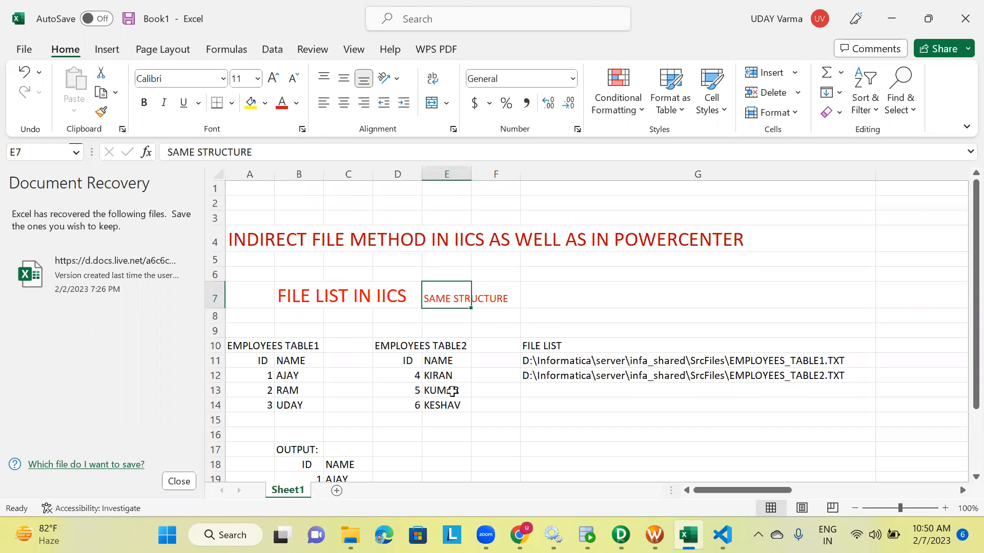
scroll(452, 391, down, 1)
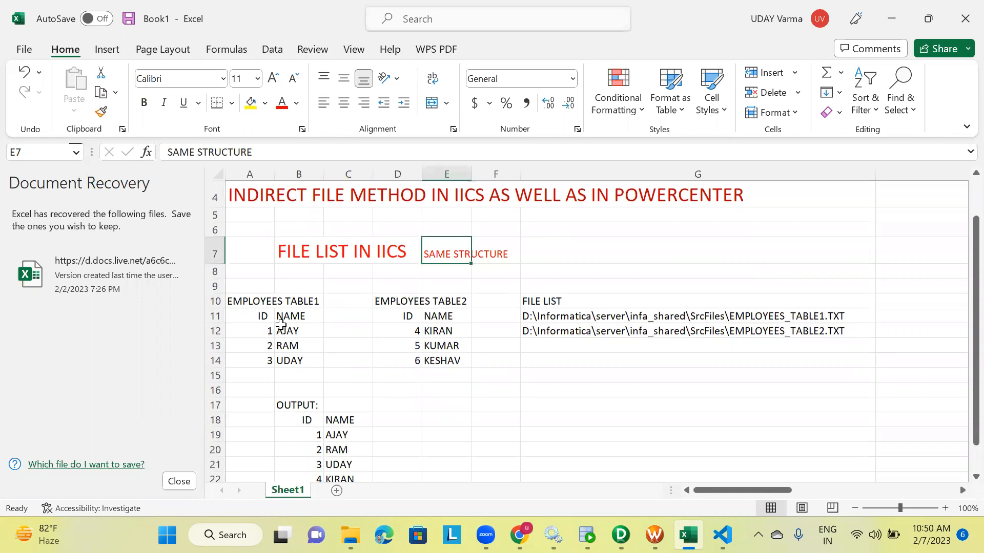
click(280, 327)
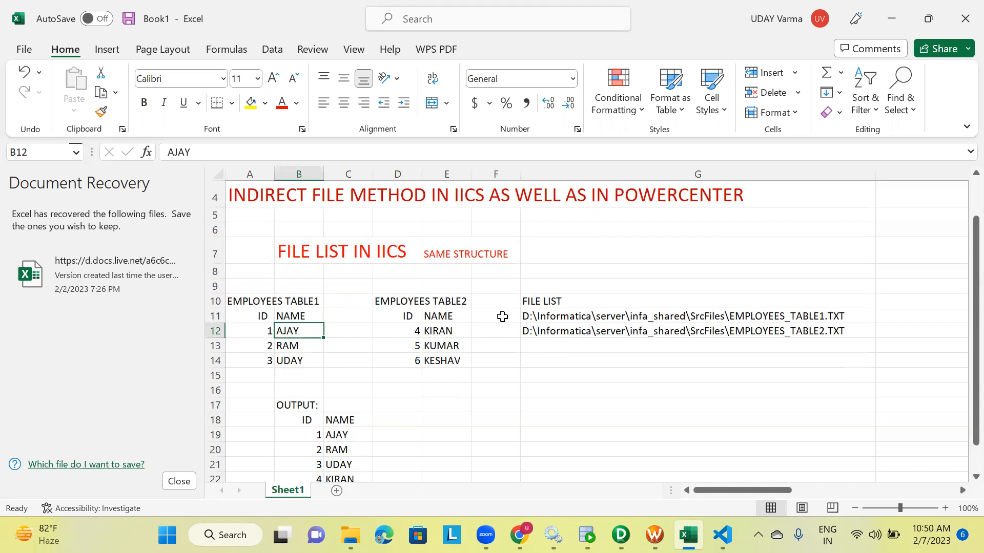
click(553, 304)
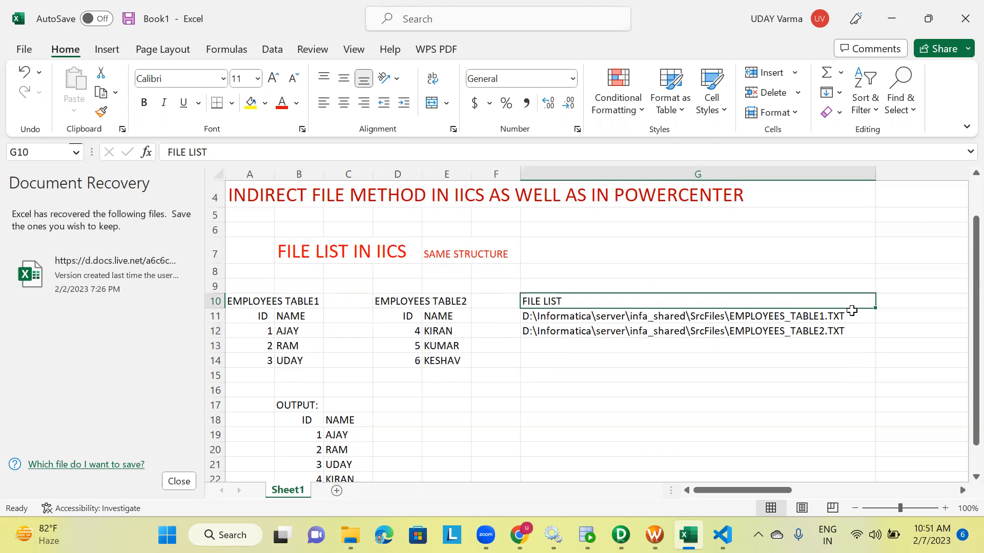
scroll(506, 334, down, 1)
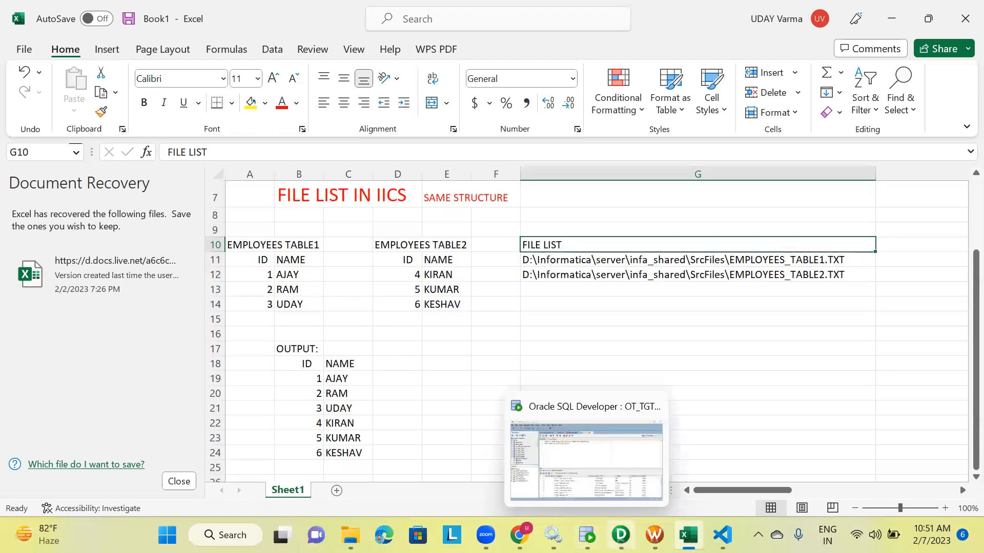
Open the List text file from the SrcFiles folder in the code editor and review its file paths
mouse_move(519, 535)
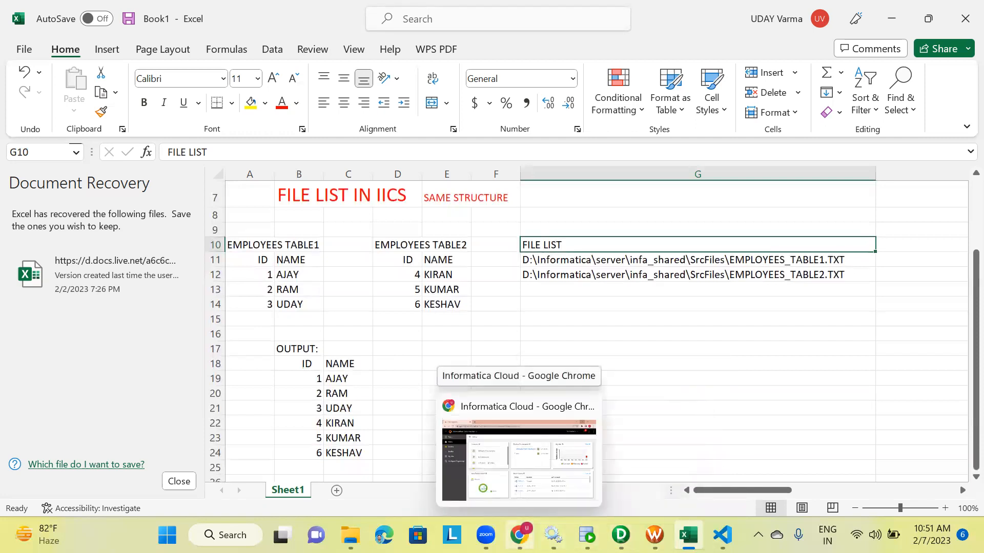
click(350, 535)
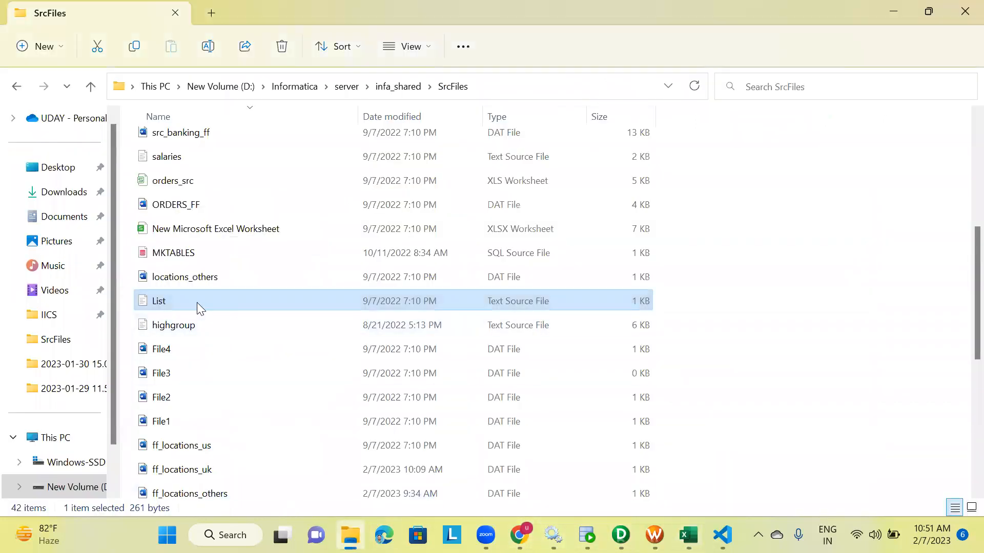
double_click(165, 301)
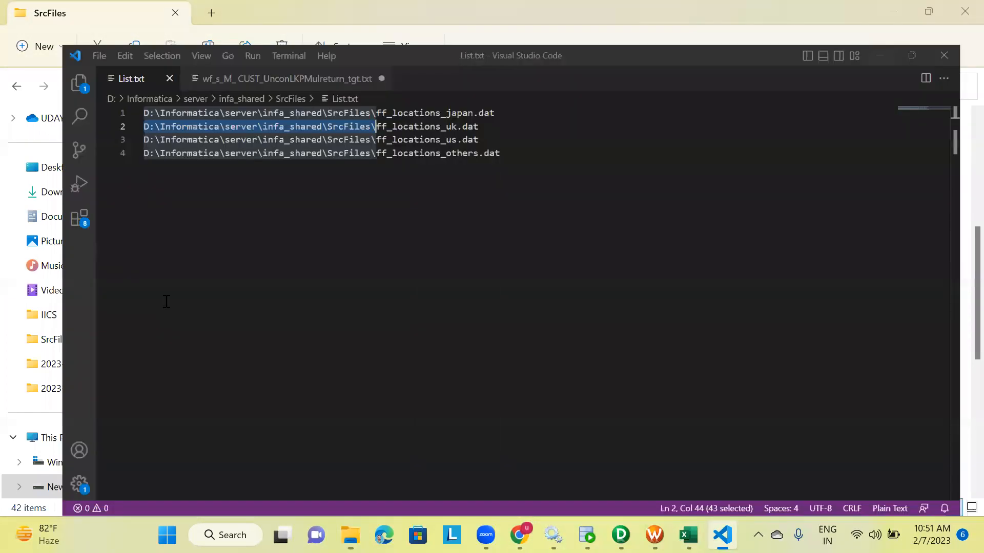
click(189, 169)
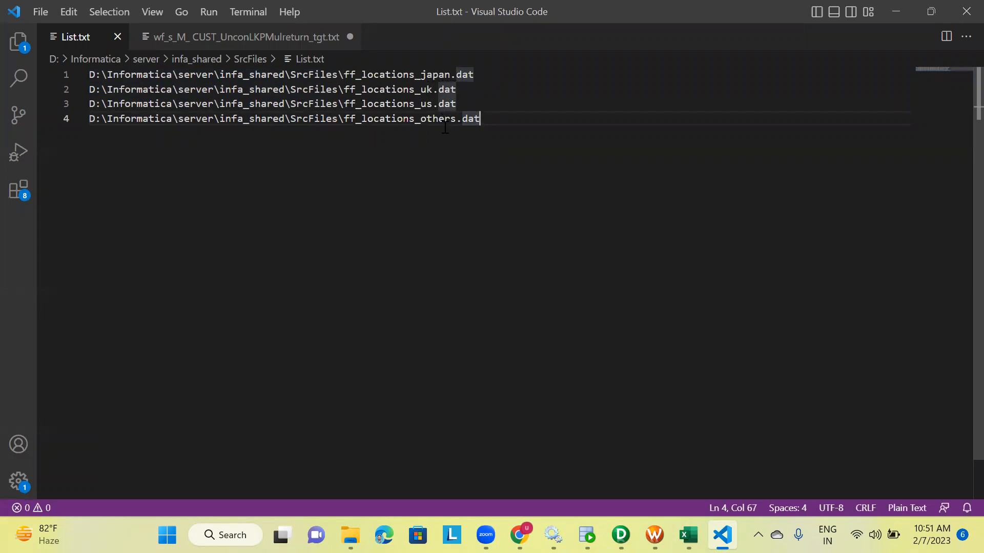
click(480, 99)
click(963, 12)
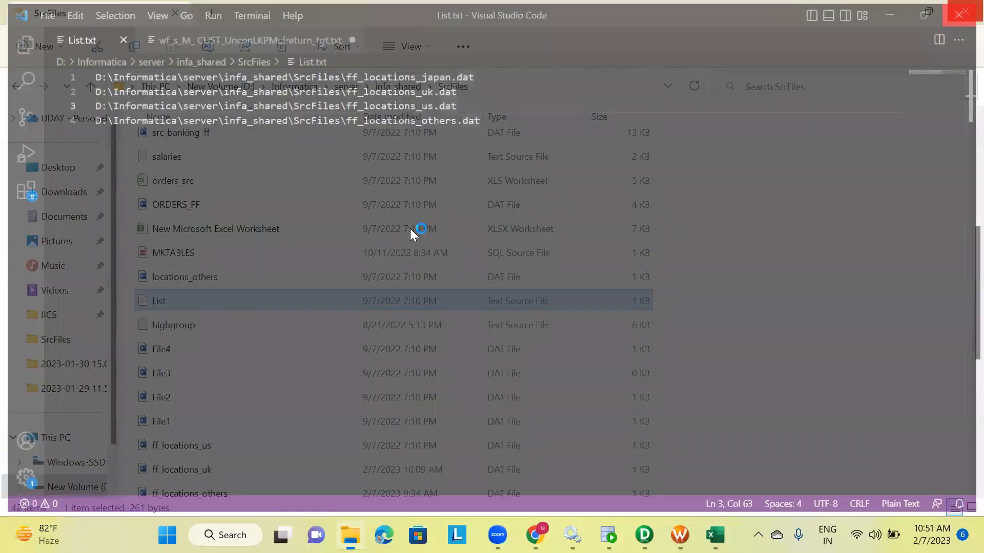
Open the ff_locations_japan file and review its header row and data rows
scroll(169, 369, up, 4)
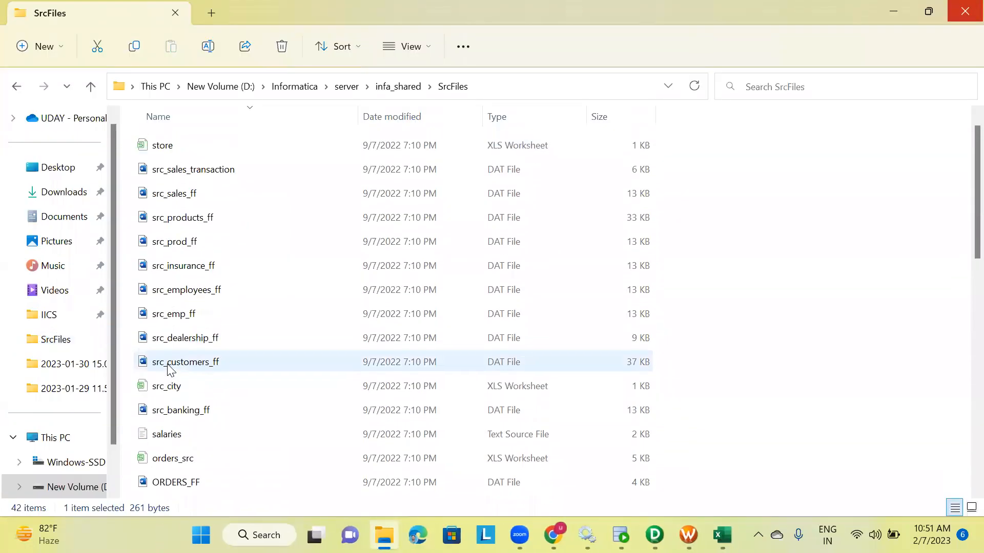
scroll(253, 251, down, 1)
scroll(252, 250, up, 1)
scroll(253, 251, down, 7)
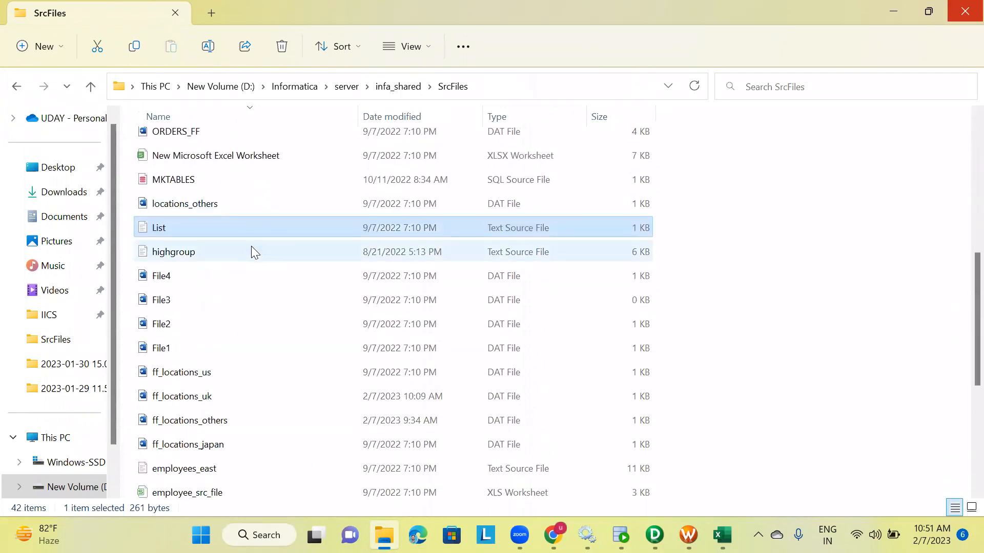
double_click(212, 314)
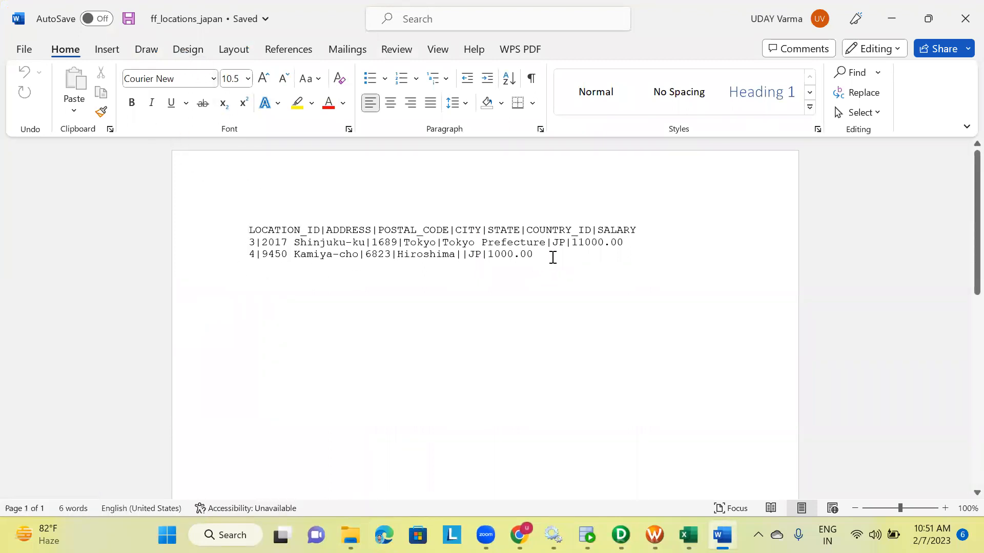
drag(511, 252, 186, 244)
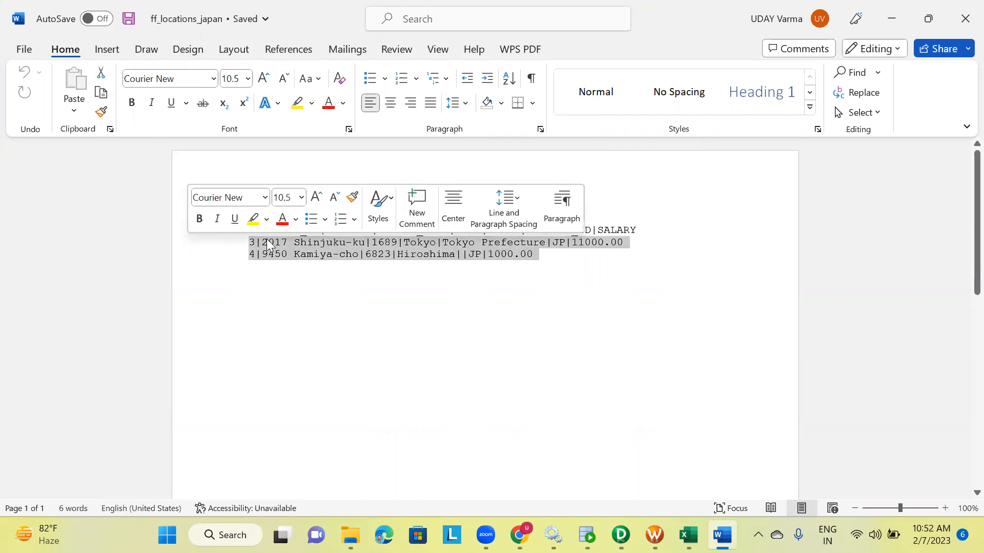
click(241, 254)
drag(245, 232, 641, 233)
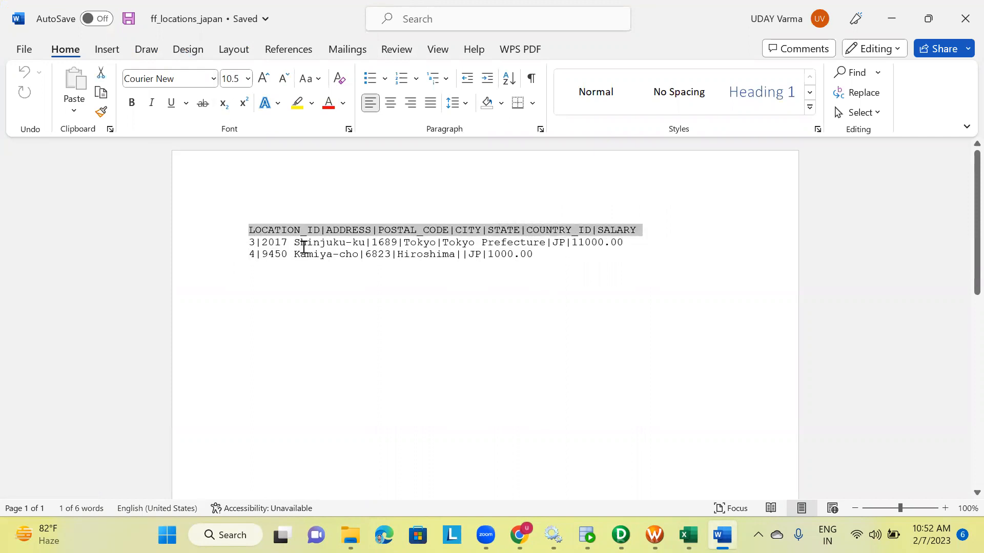
click(965, 19)
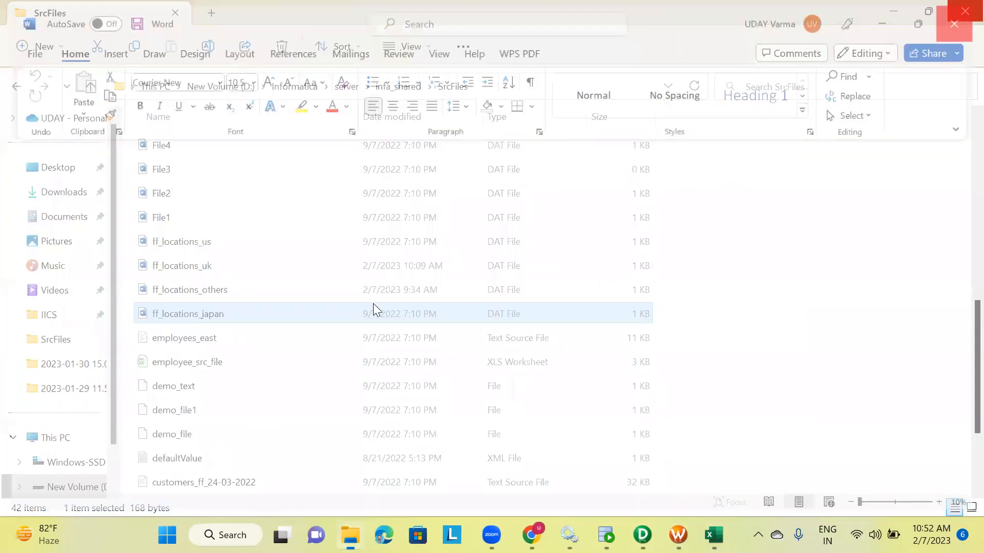
Open the ff_locations_us file and review its header row and data rows
double_click(201, 244)
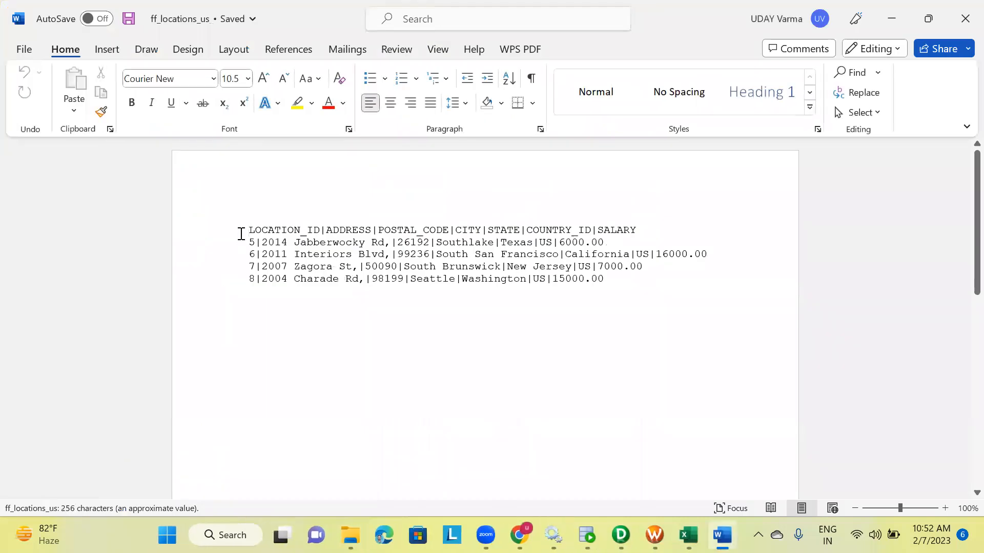
drag(241, 231, 640, 231)
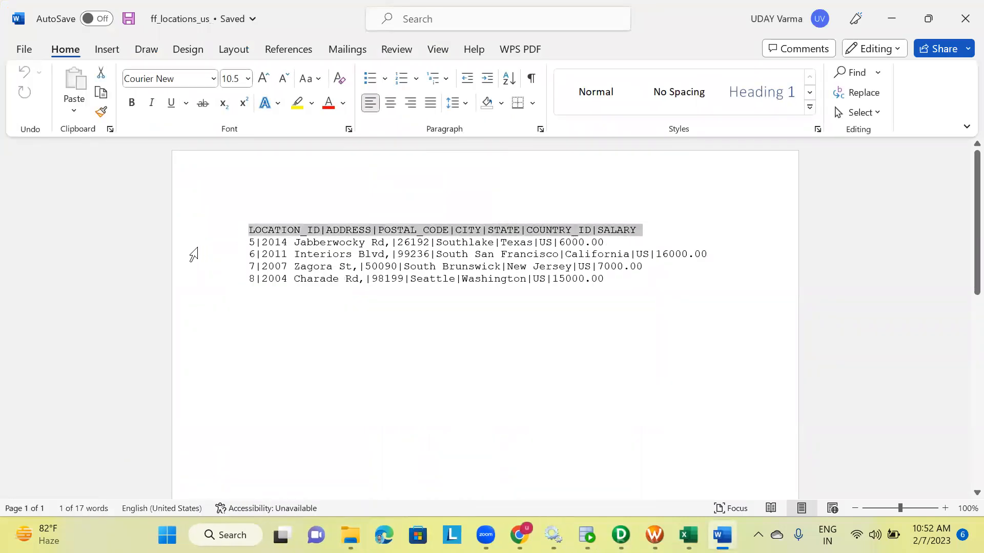
drag(247, 239, 628, 281)
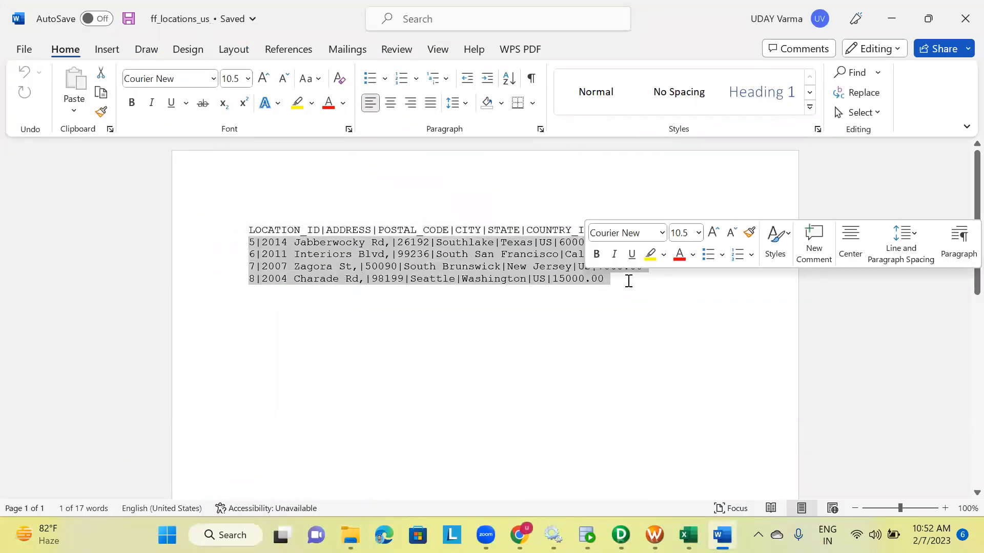
click(960, 26)
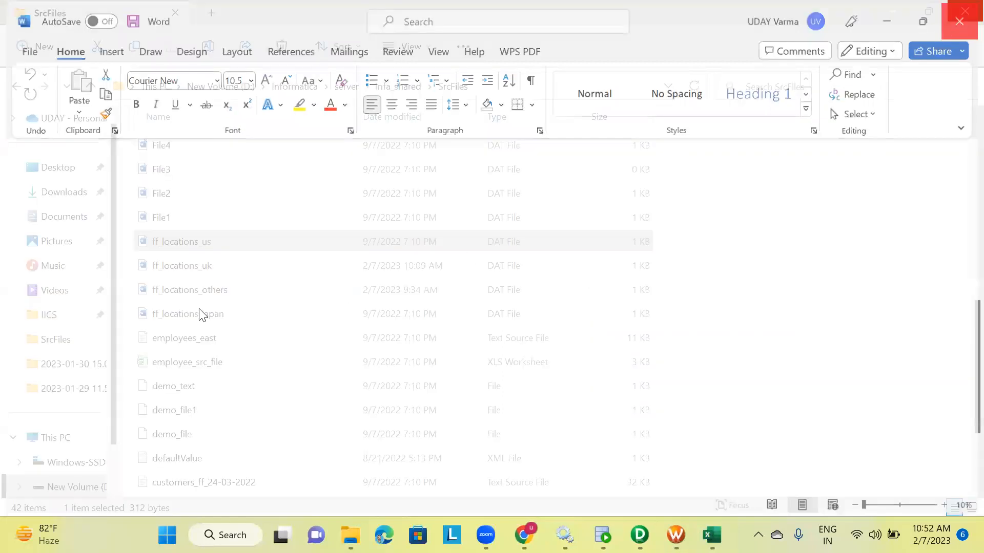
Open the ff_locations_uk file and review its data rows
double_click(208, 269)
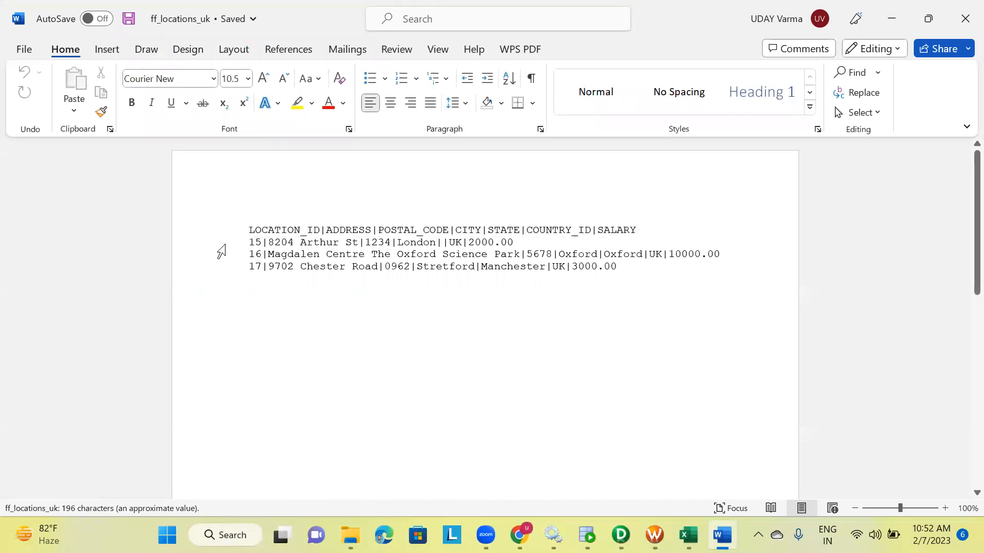
drag(248, 242, 649, 275)
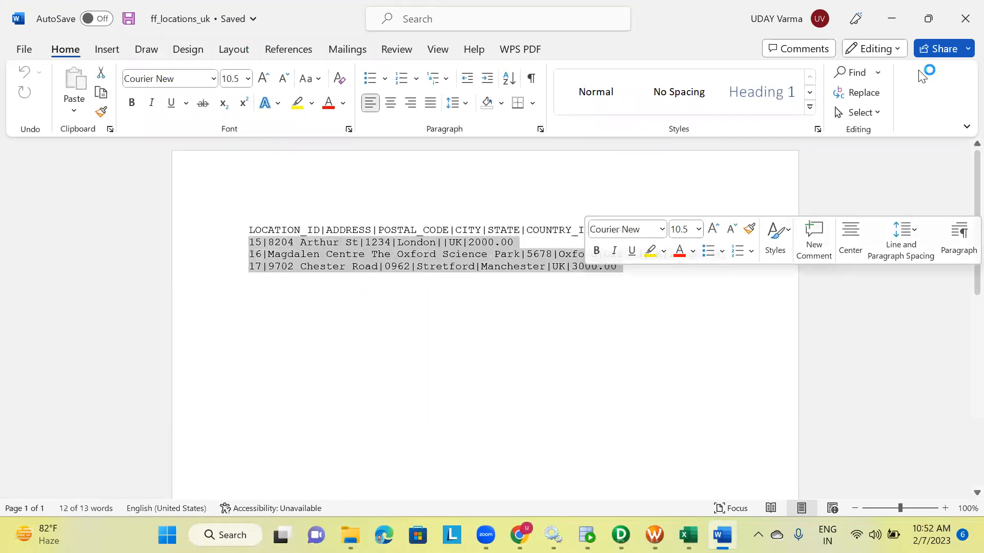
click(961, 19)
Open the ff_locations_others file and review its header row against the other files
double_click(211, 290)
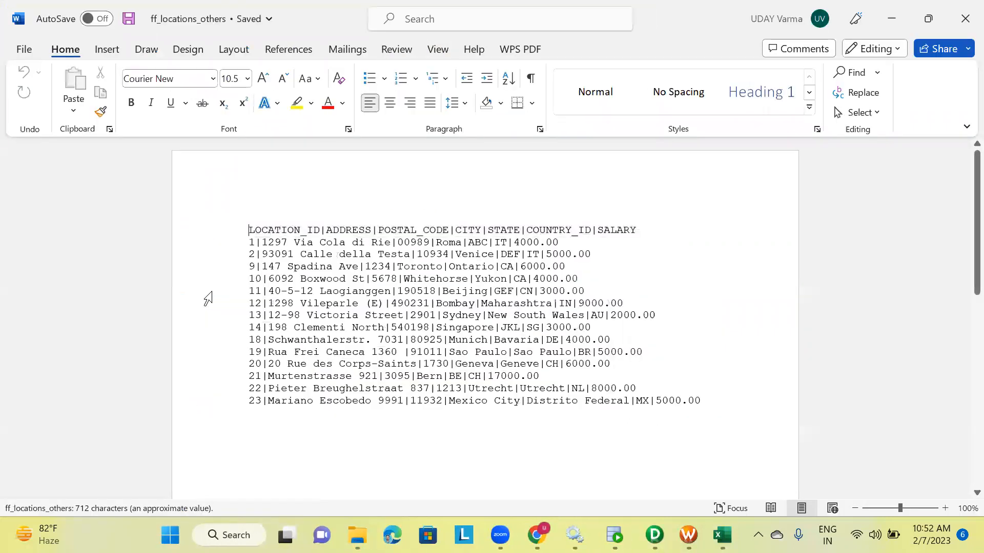
drag(245, 230, 666, 230)
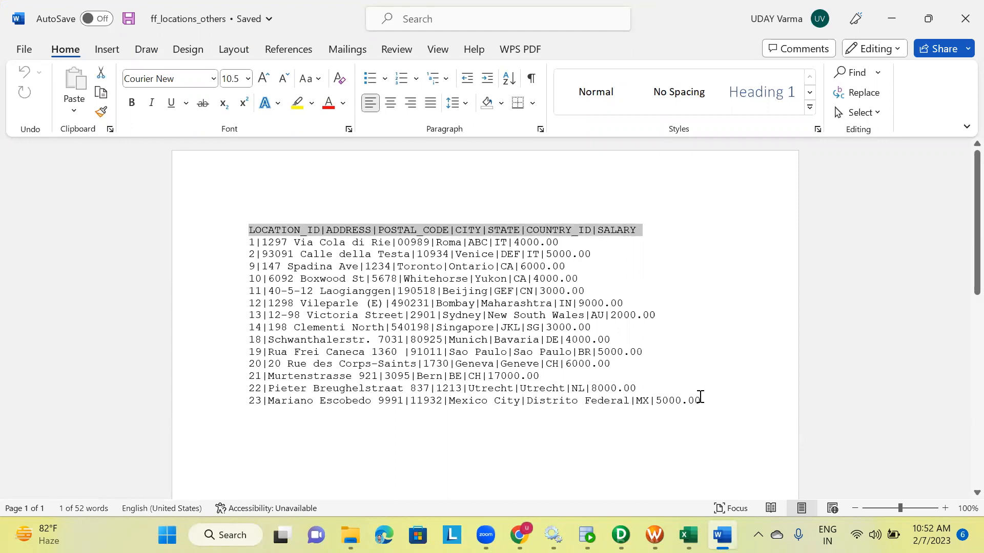
click(965, 18)
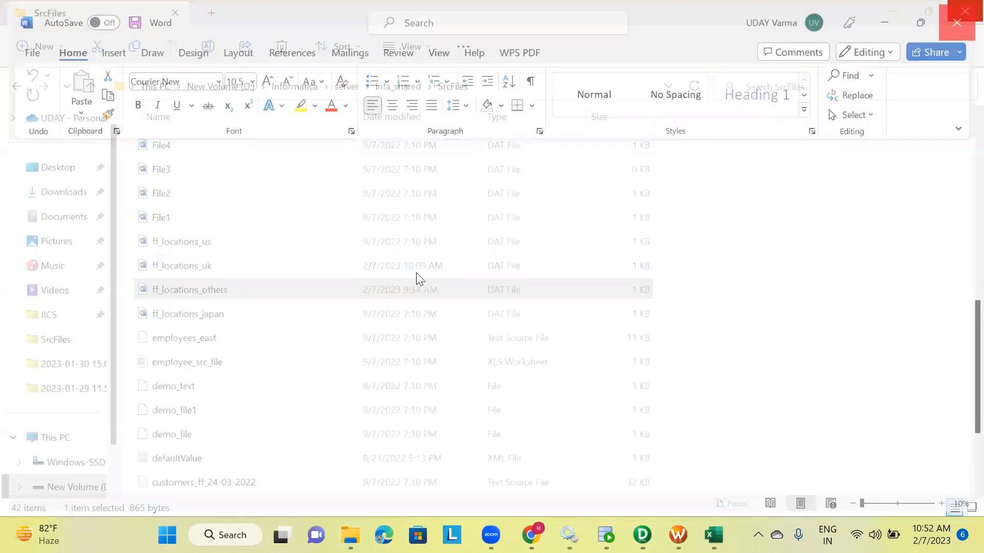
Open the List file again in the code editor and close it
scroll(185, 253, up, 2)
double_click(184, 253)
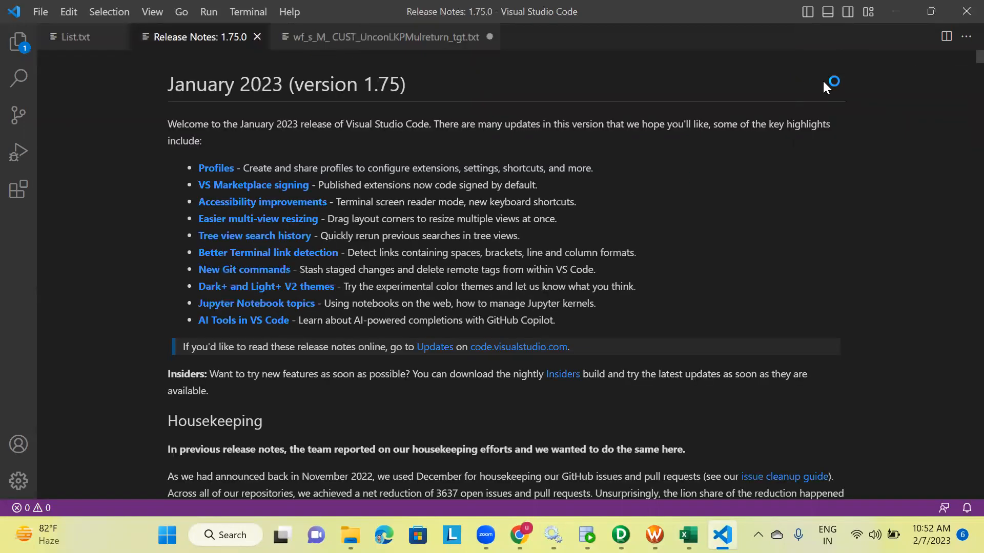
click(966, 12)
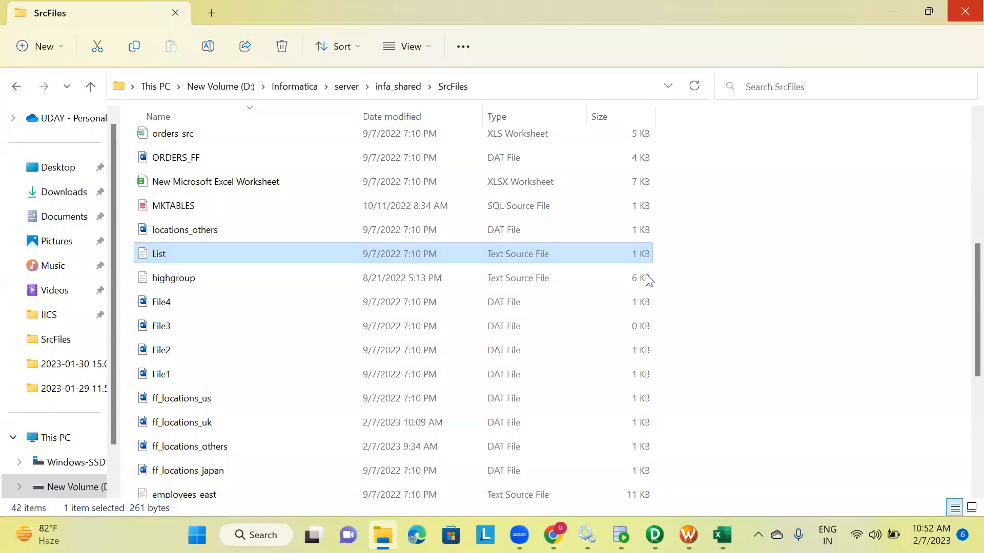
Log in to Informatica Cloud with the account e-mail and password, then open Data Integration
click(553, 535)
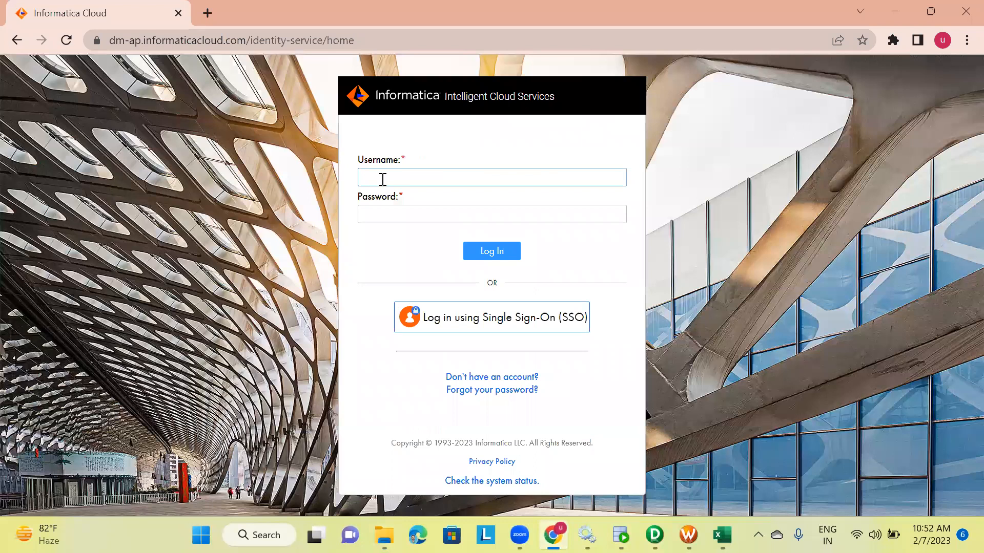
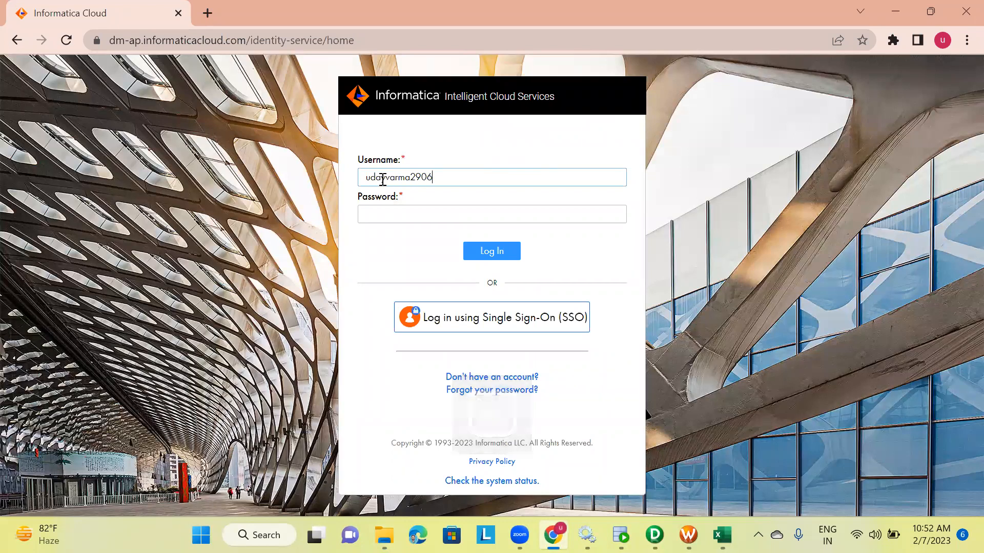
key(Tab)
text(•)
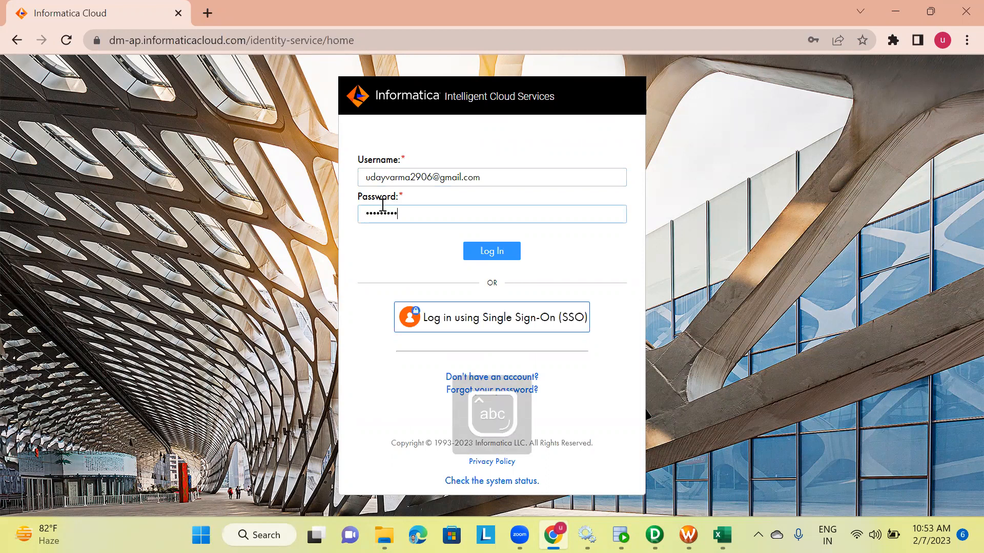
click(494, 249)
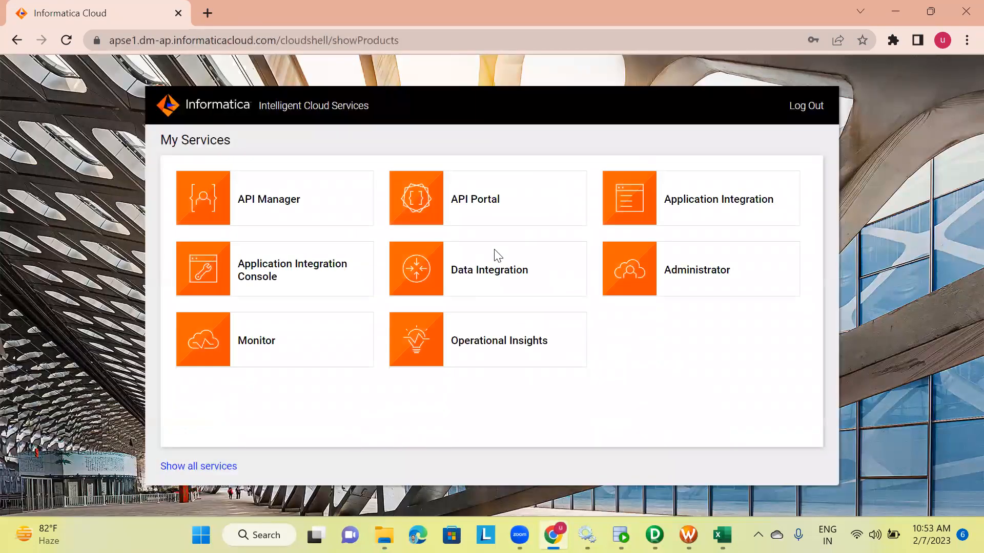
click(494, 283)
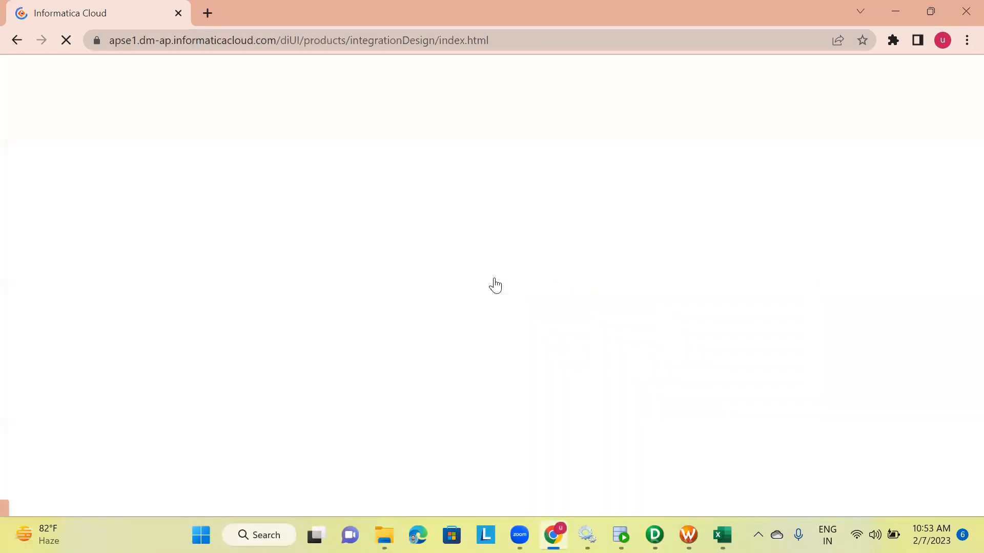
Review the m_ff_locations_japan_indirect_target mapping in PowerCenter Designer and its workflow in Workflow Manager
click(654, 535)
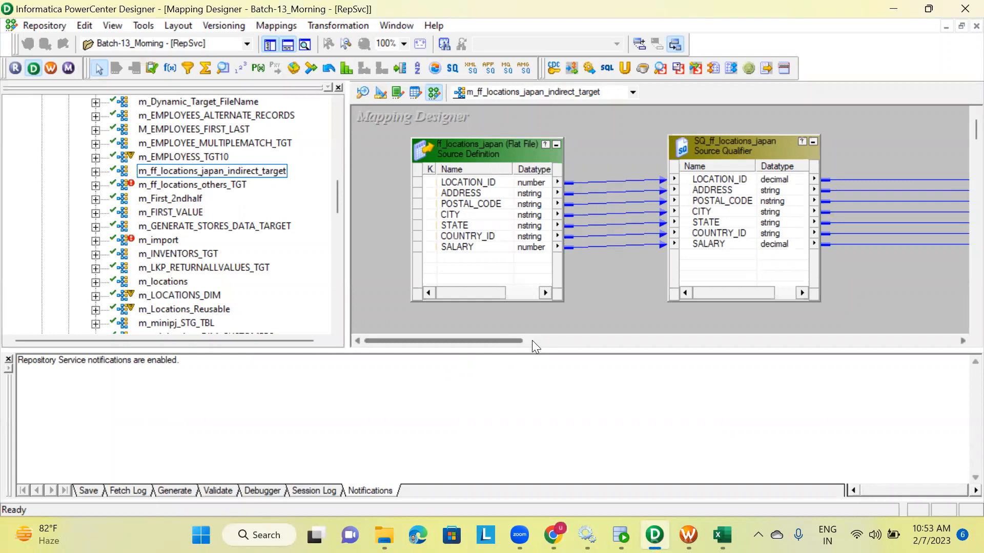
drag(505, 339, 556, 335)
click(691, 524)
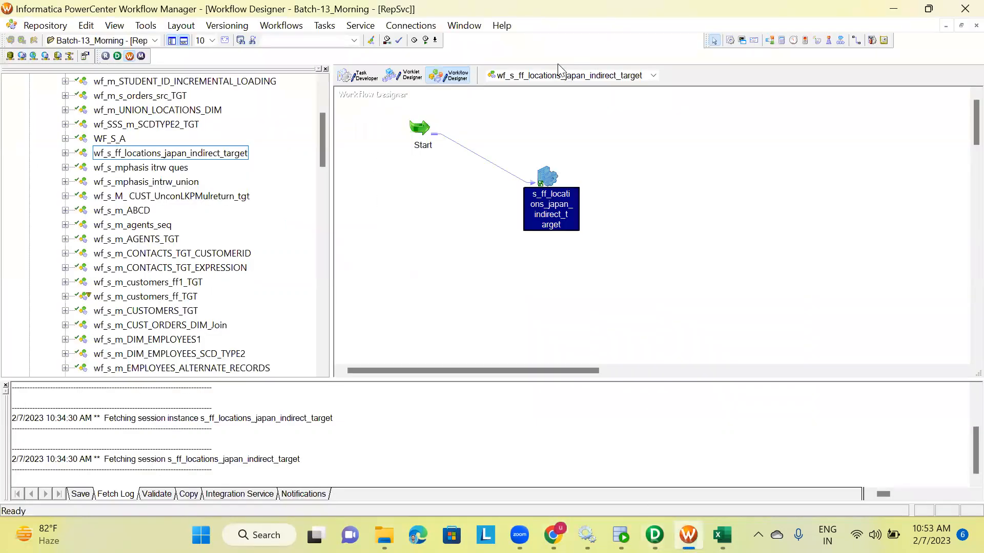
Open the indirect session's mapping properties and examine the source qualifier's file type, source directory and filename settings
drag(849, 10, 849, 45)
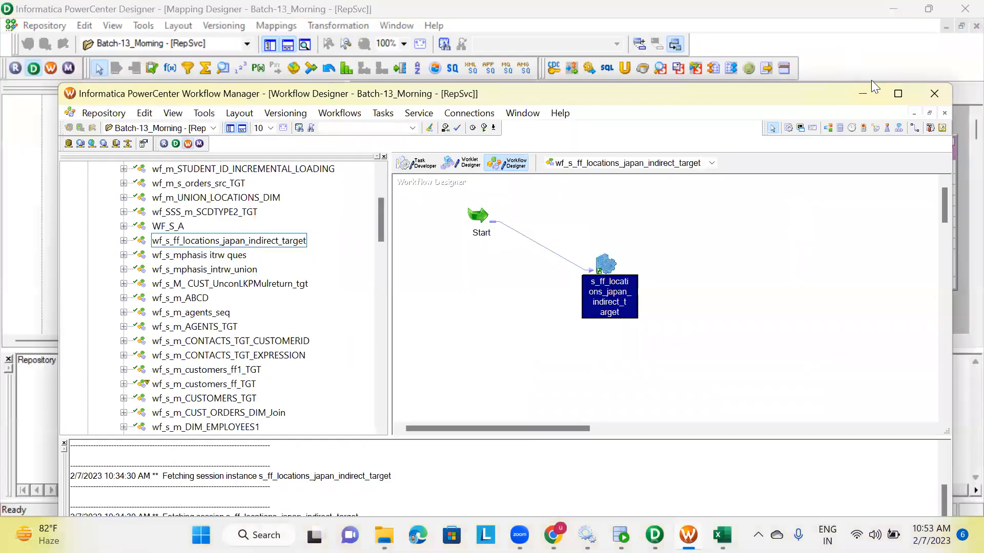
click(898, 93)
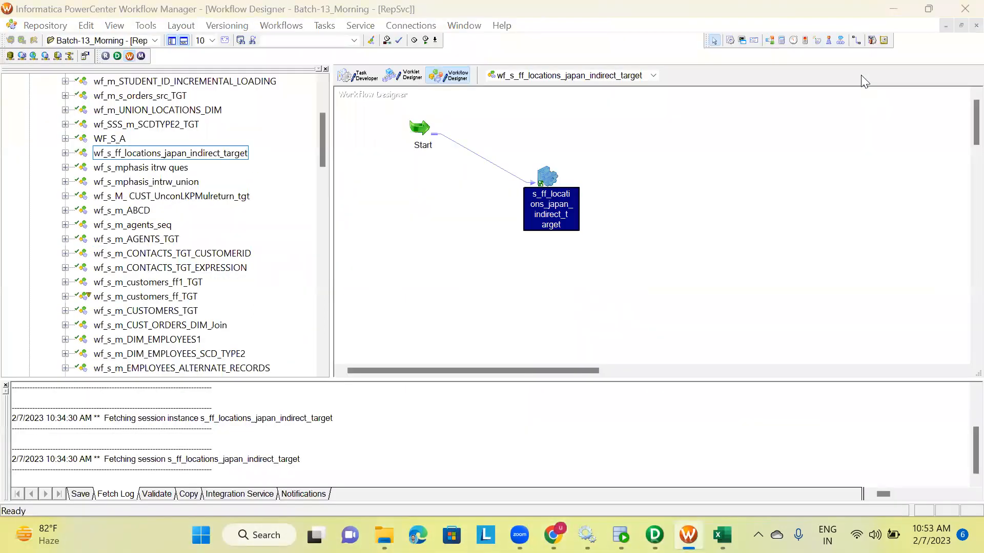
double_click(553, 174)
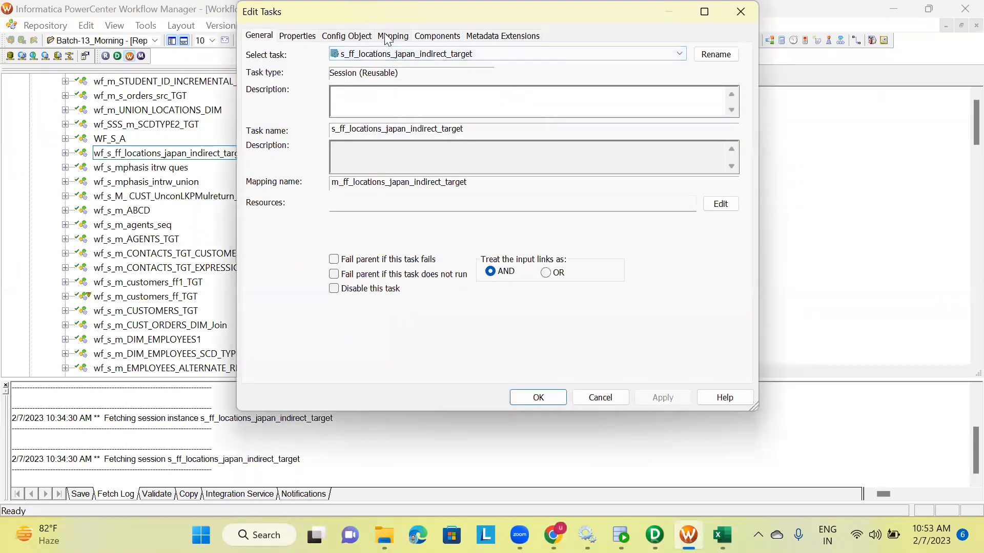
click(392, 35)
click(306, 148)
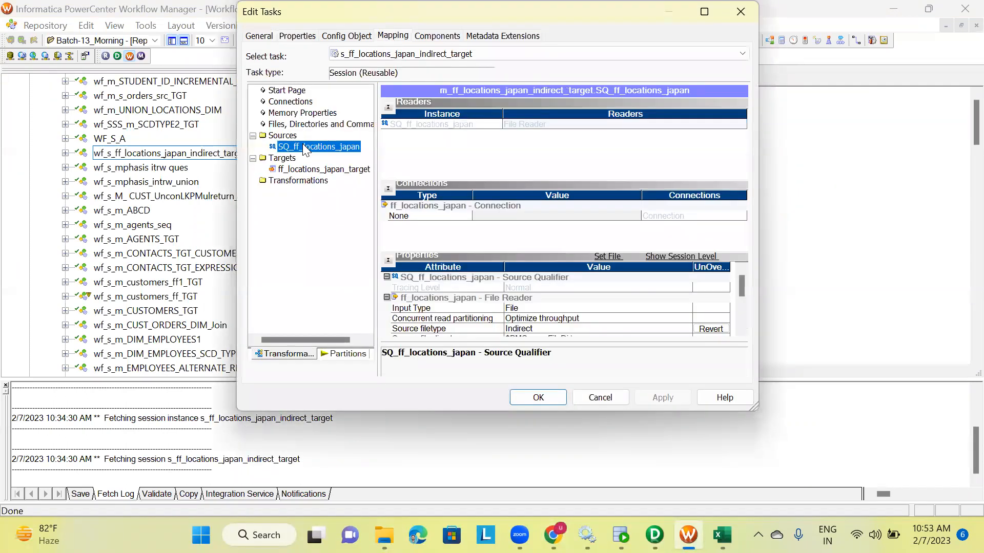
click(700, 15)
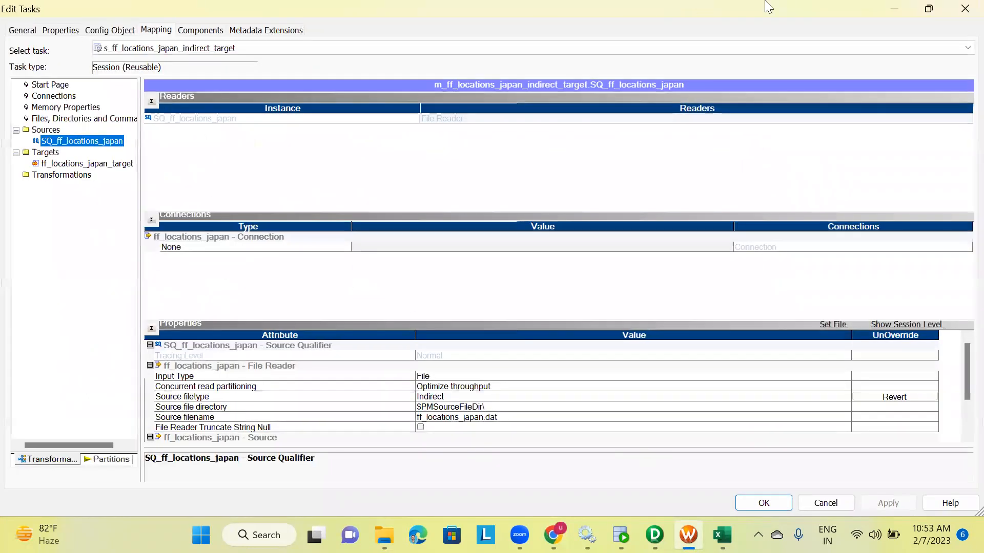
click(431, 397)
click(431, 397)
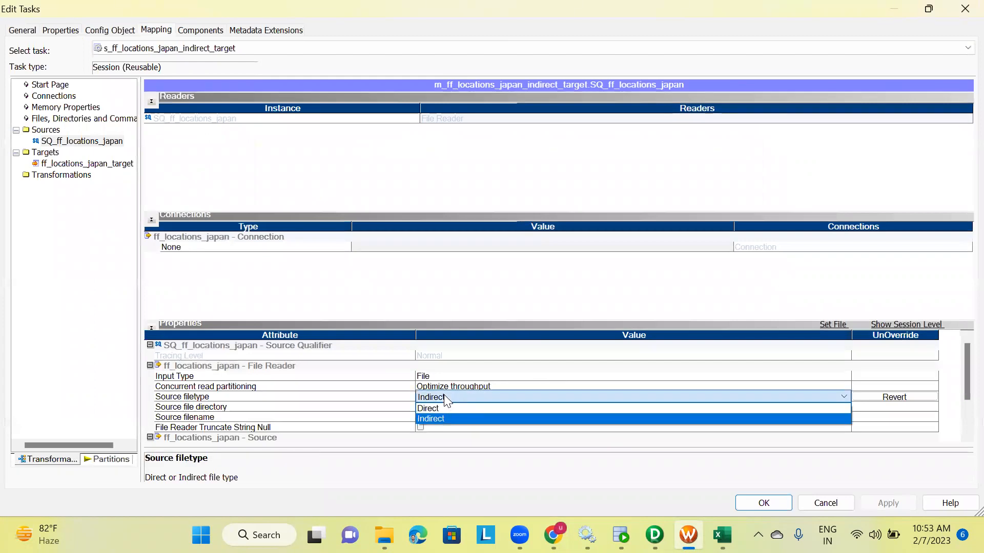
click(429, 428)
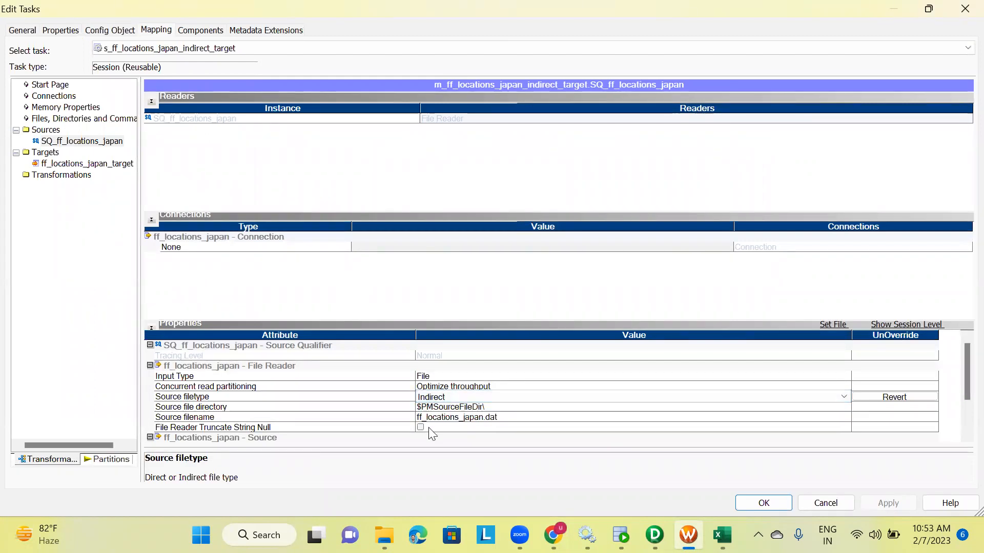
click(506, 407)
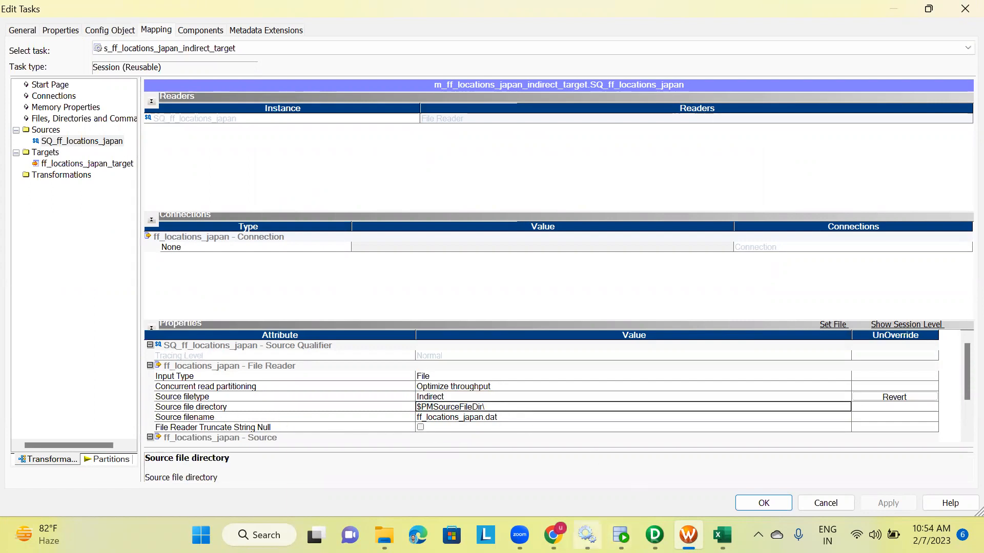
Compare the SrcFiles folder path in File Explorer with the session's source file directory, returning to Data Integration
click(384, 535)
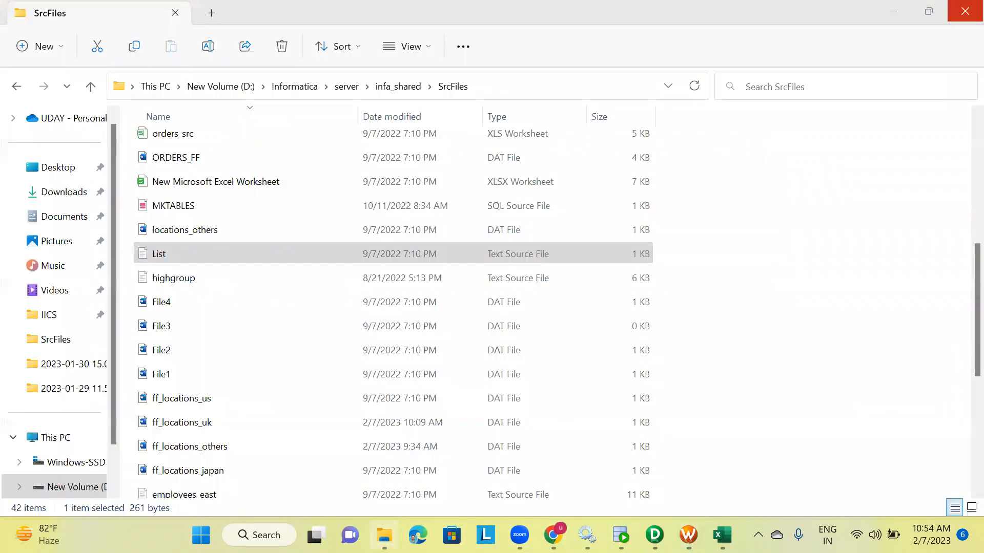
click(494, 87)
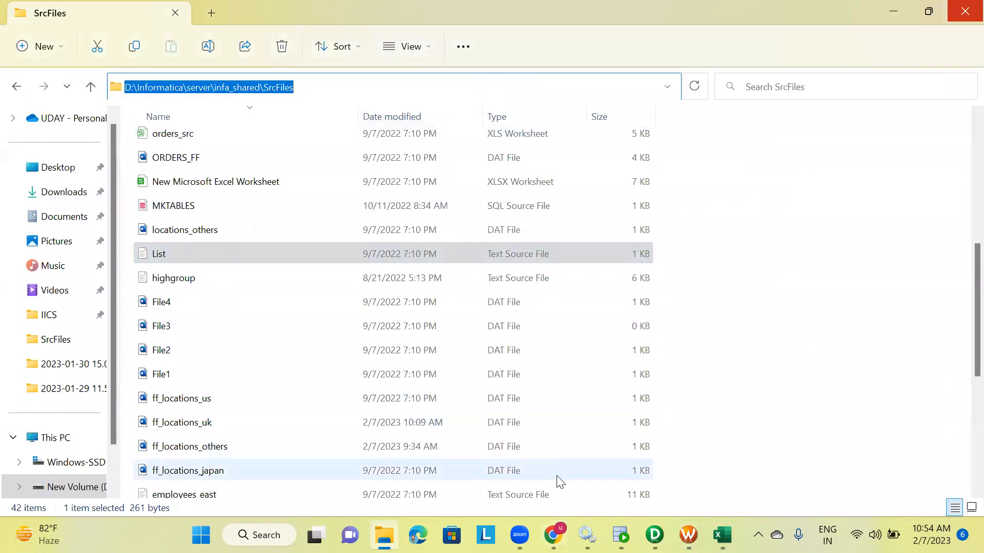
mouse_move(654, 535)
click(654, 451)
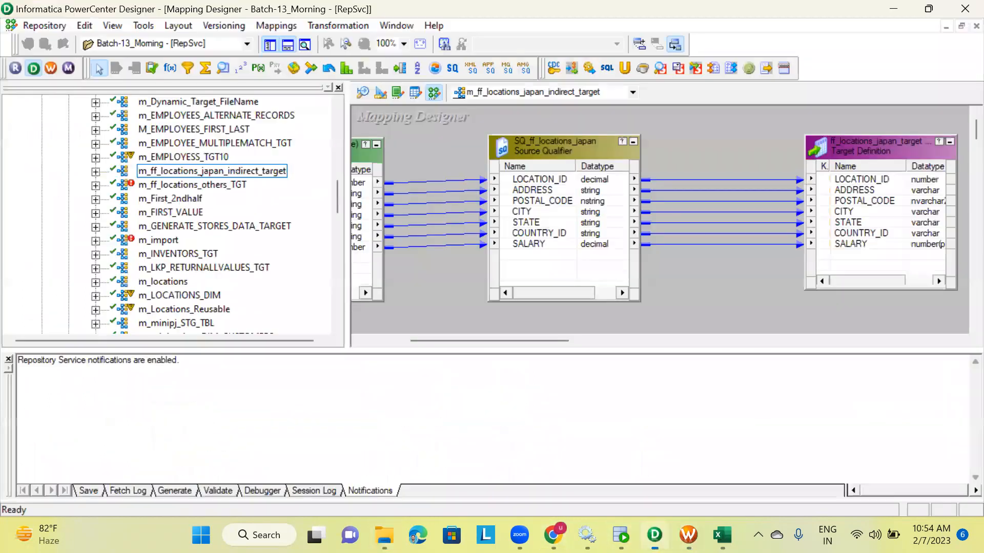
click(688, 535)
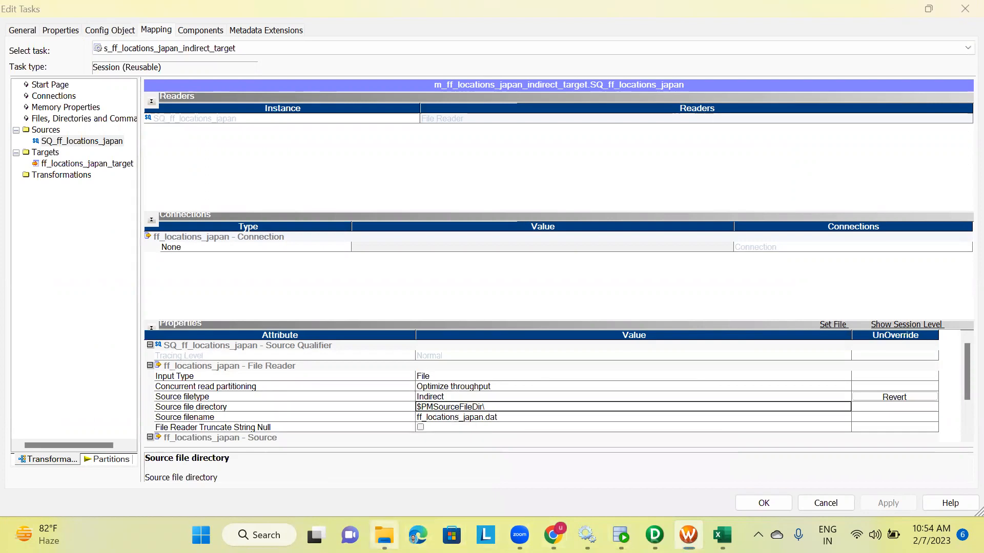
click(385, 471)
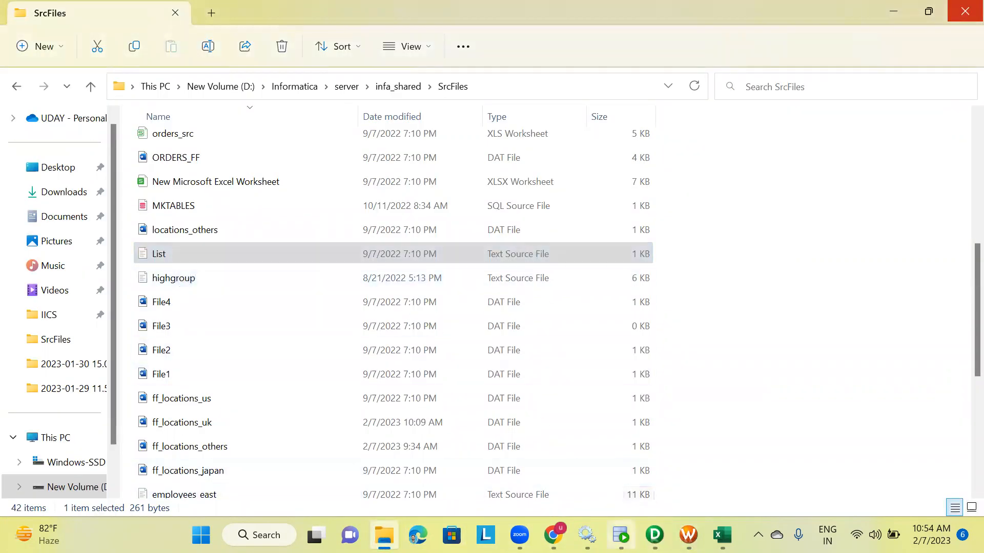
click(655, 535)
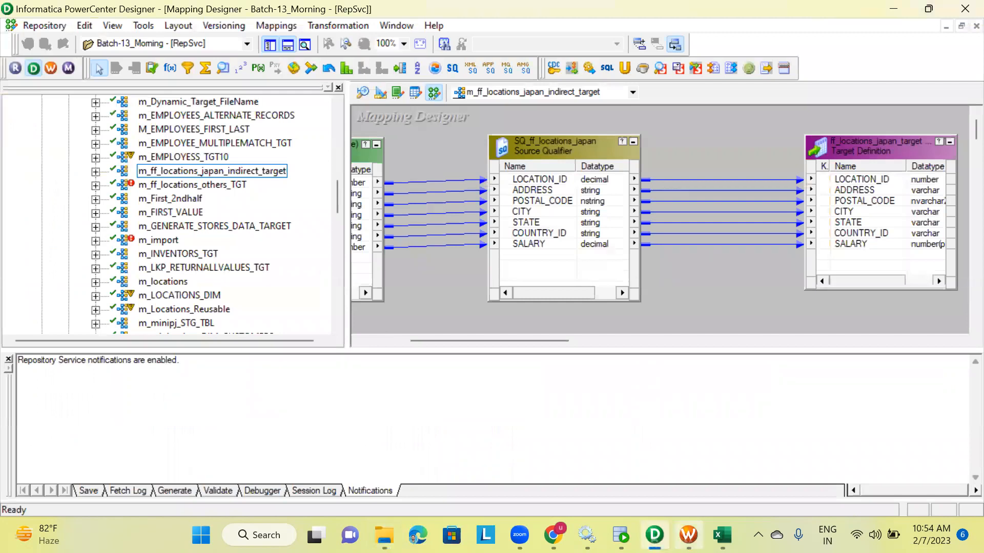
click(553, 535)
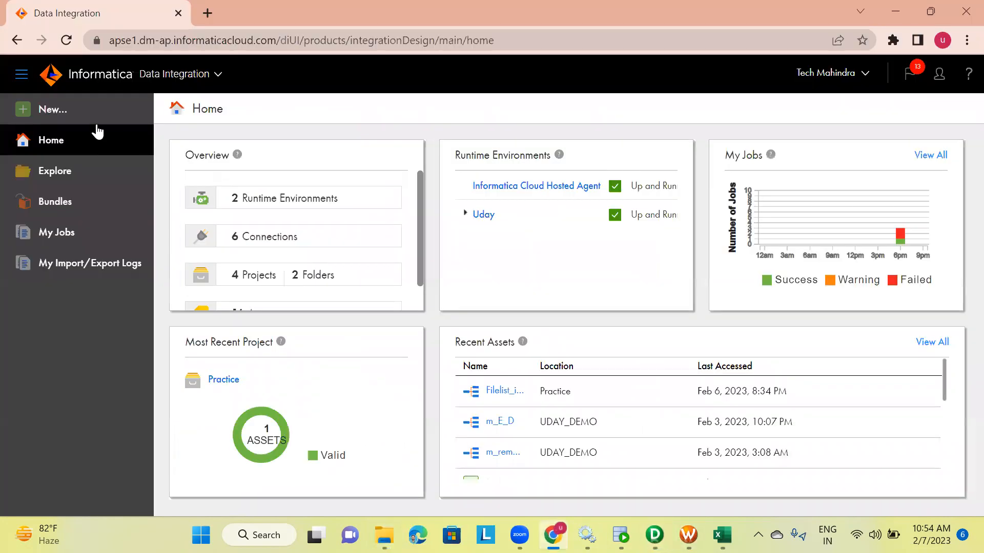
Create a new mapping and name it m_Filelist
click(57, 116)
click(206, 195)
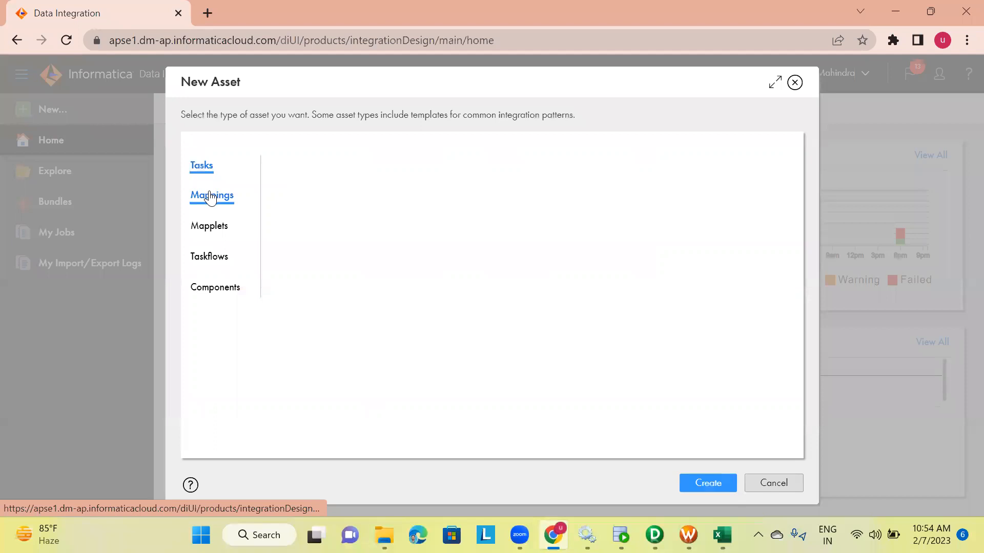
click(708, 484)
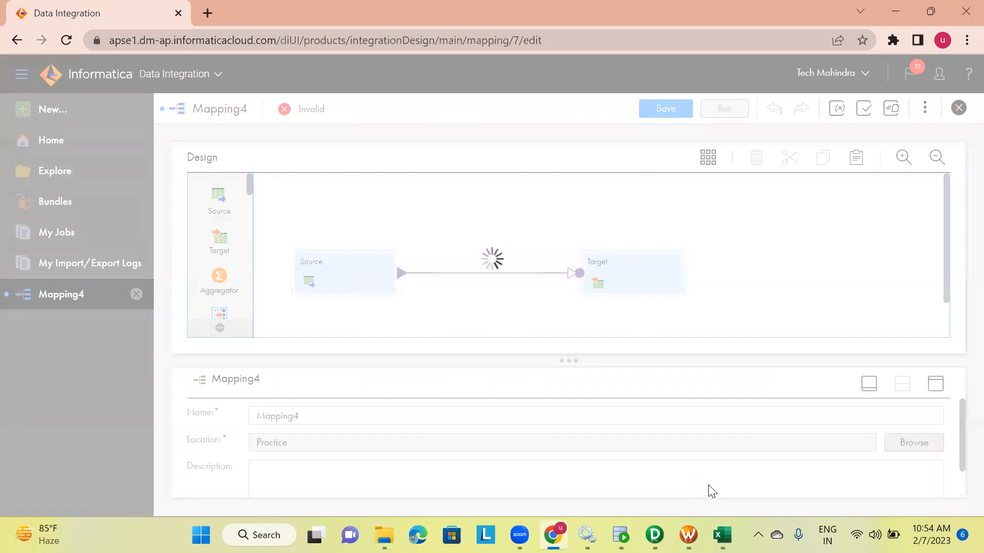
click(325, 413)
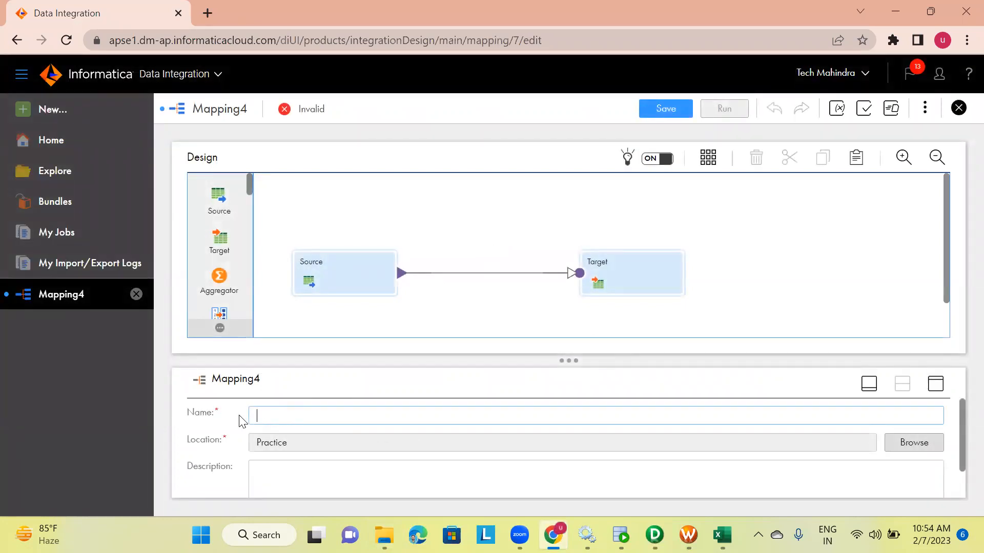
text(m_File)
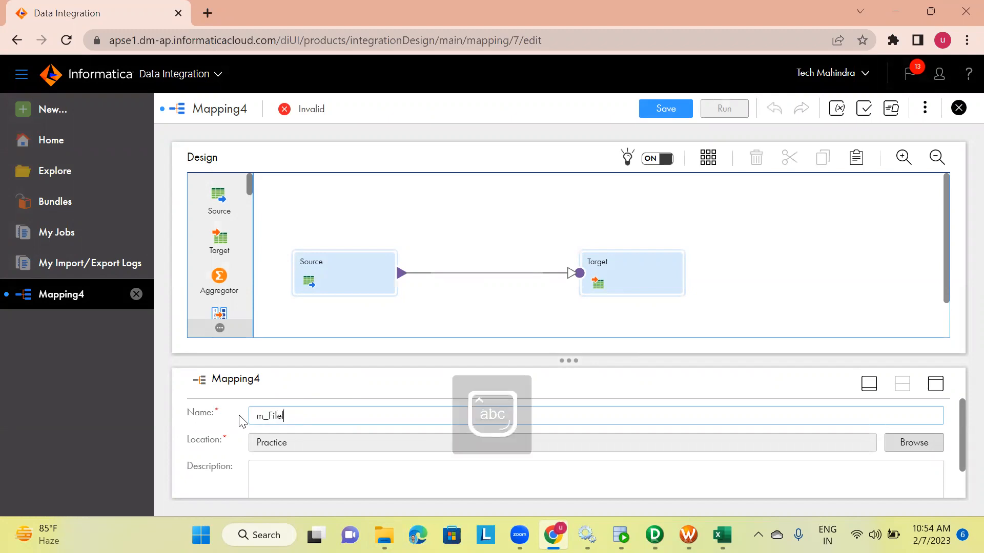
text(list_)
key(BackSpace)
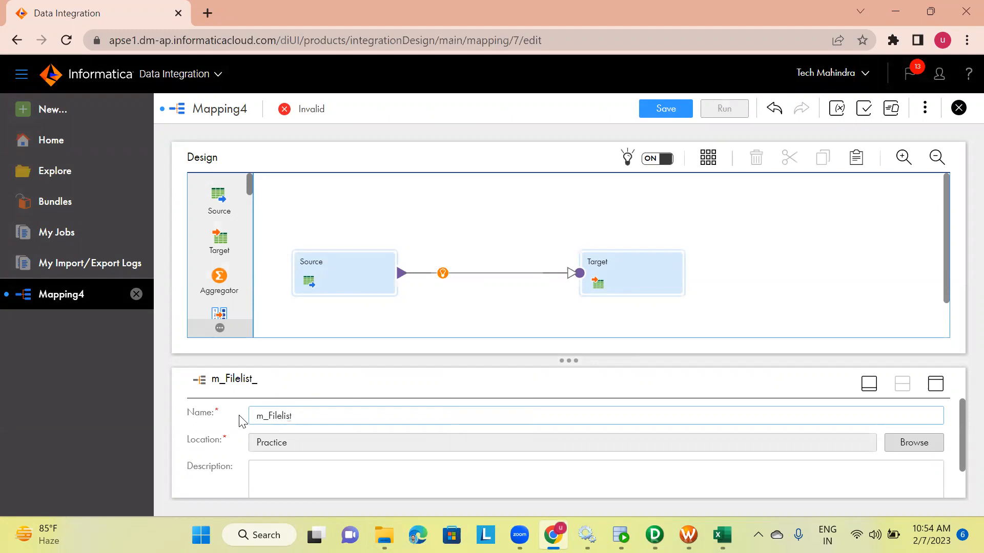
Set the mapping's location to the UDAY_DEMO project
click(913, 443)
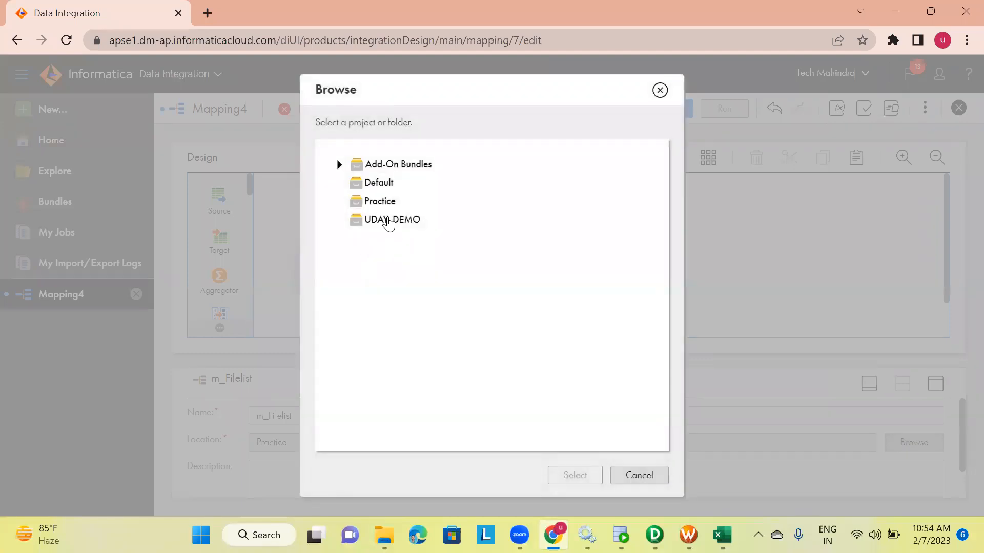
click(387, 220)
click(557, 479)
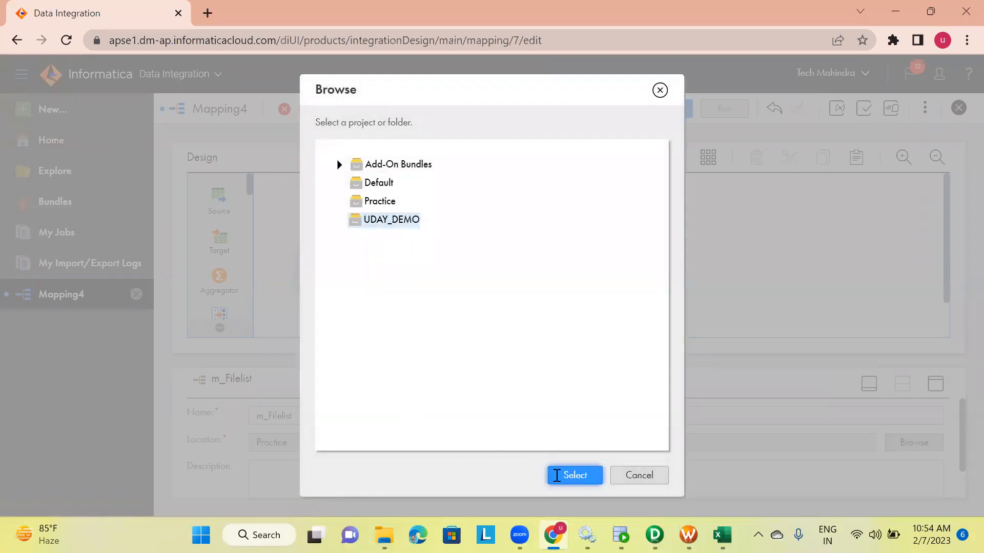
Set the Source transformation's connection to Flat_file_Info and its source type to File List
click(354, 281)
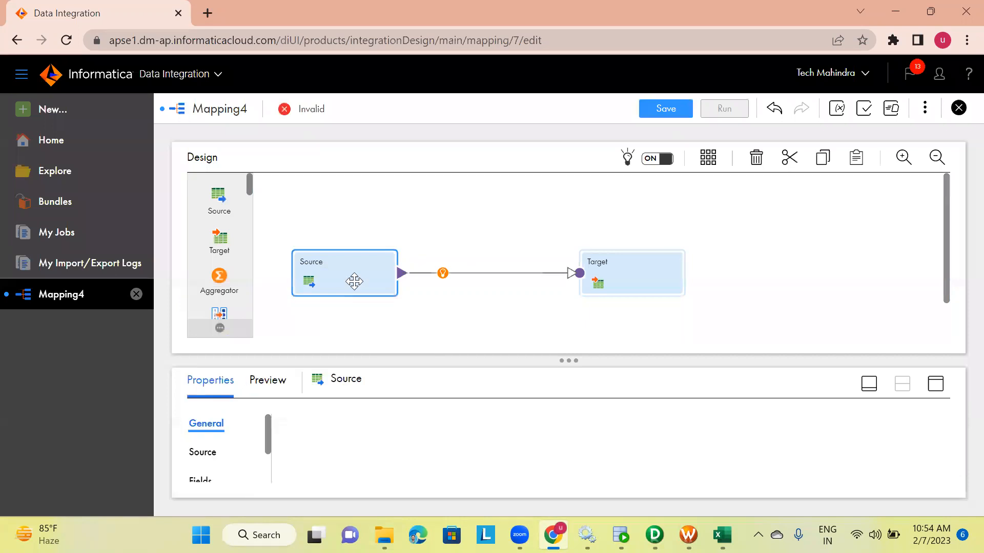
click(934, 387)
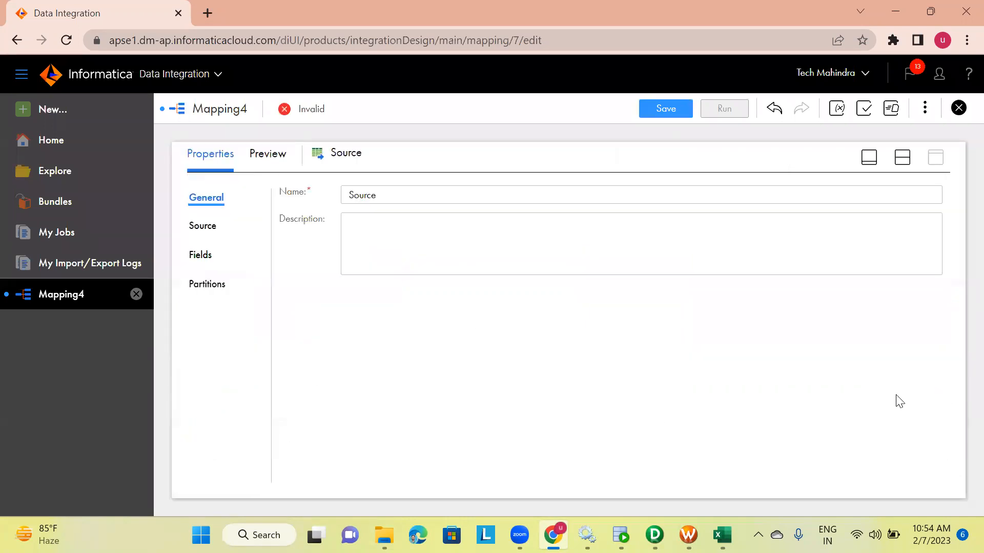
click(203, 233)
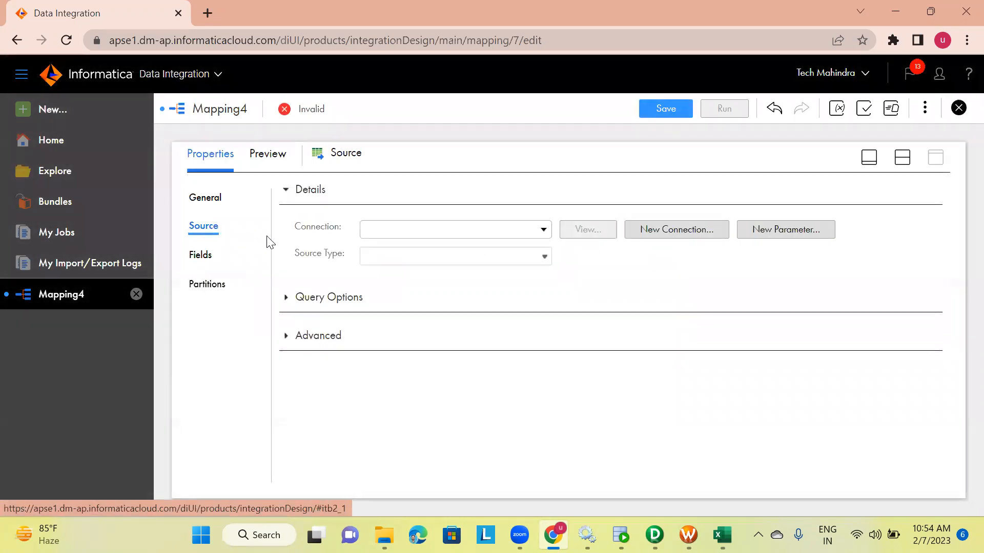
click(542, 230)
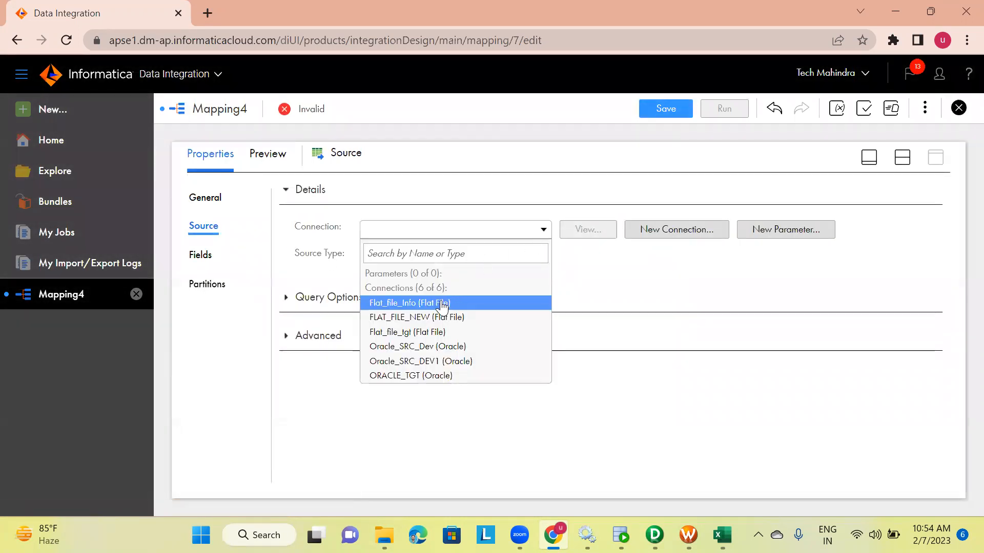
click(380, 303)
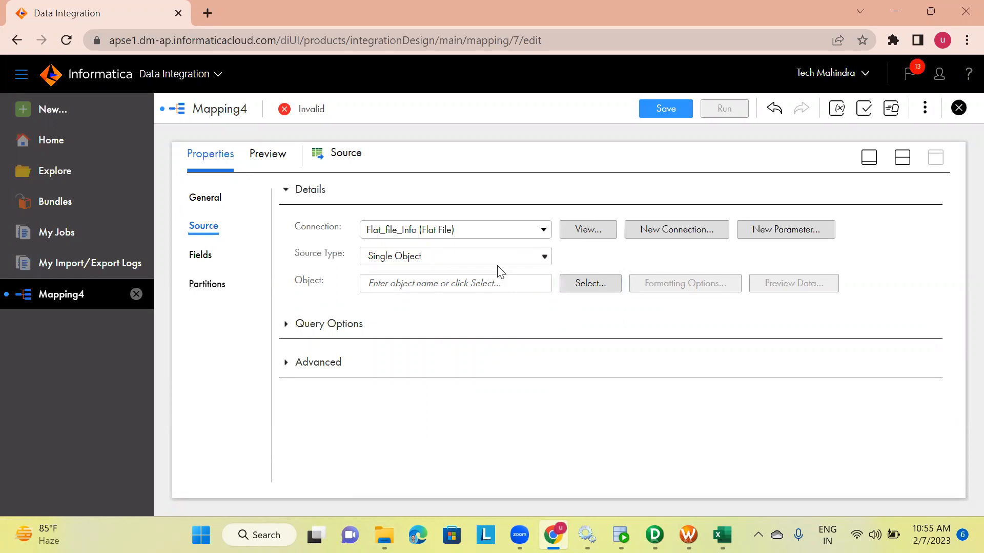
click(407, 258)
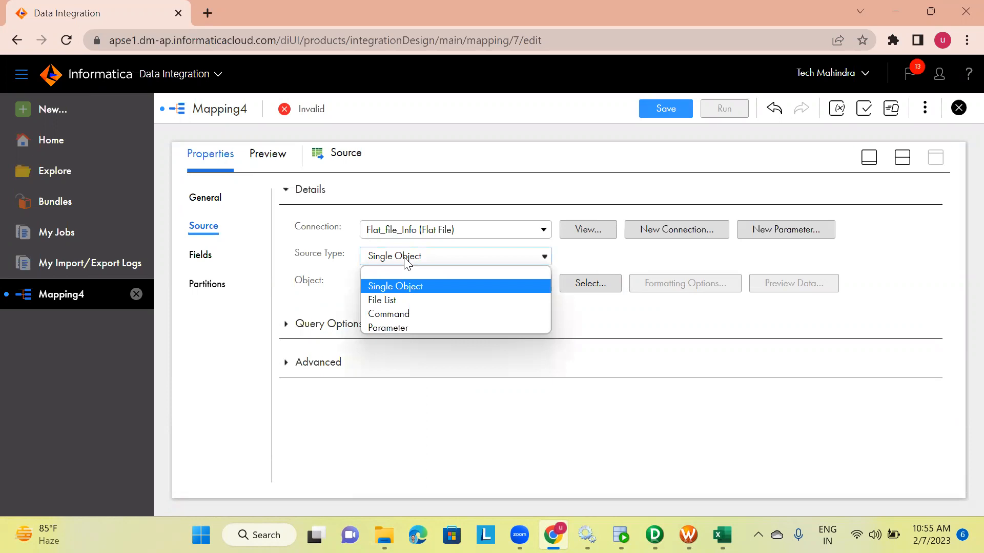
click(388, 301)
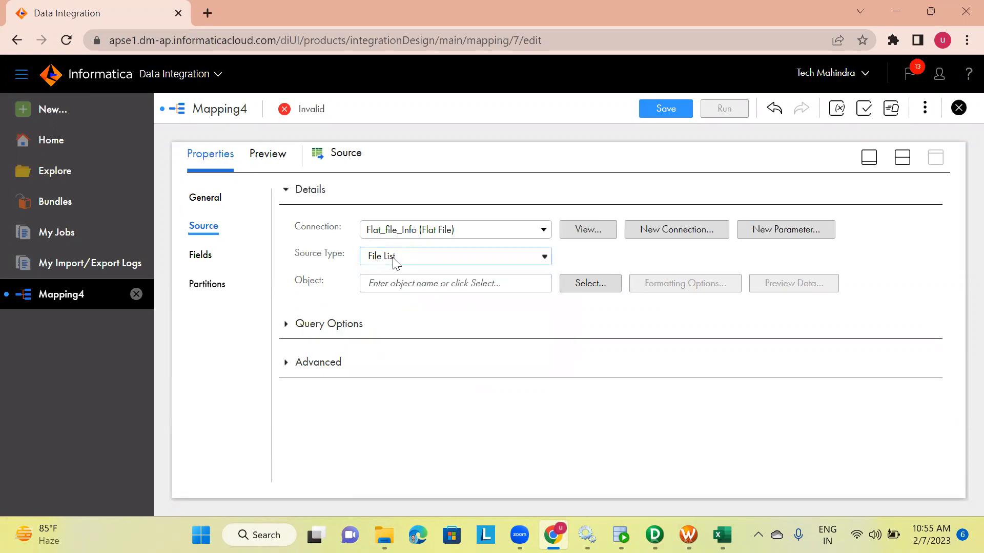
Compare the File List source type with the session's Indirect source filetype in PowerCenter
mouse_move(688, 535)
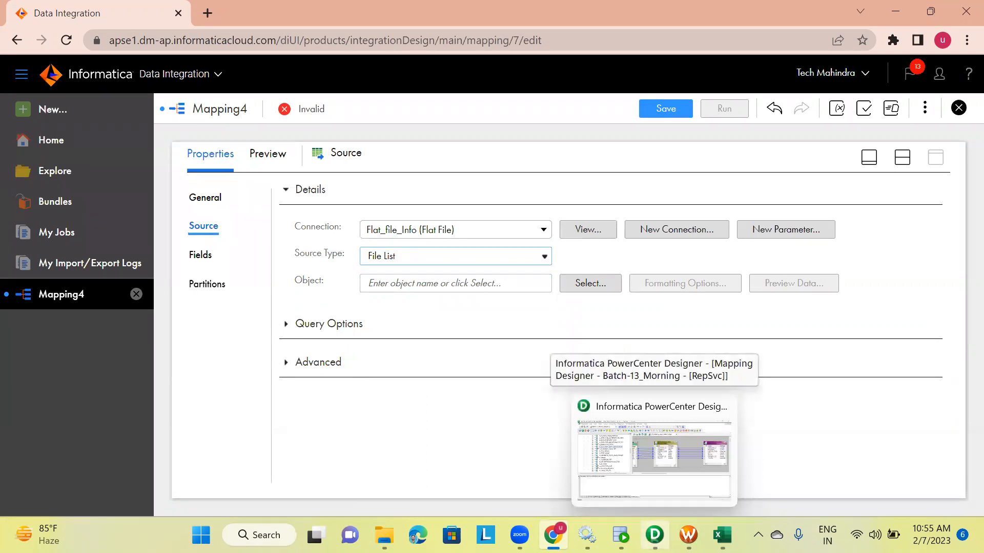
click(564, 451)
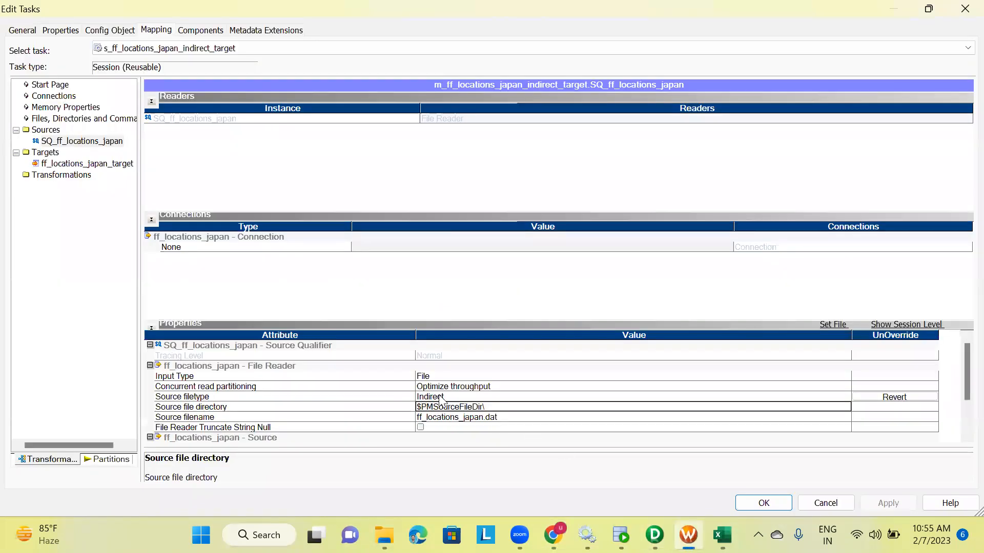
click(439, 398)
click(439, 398)
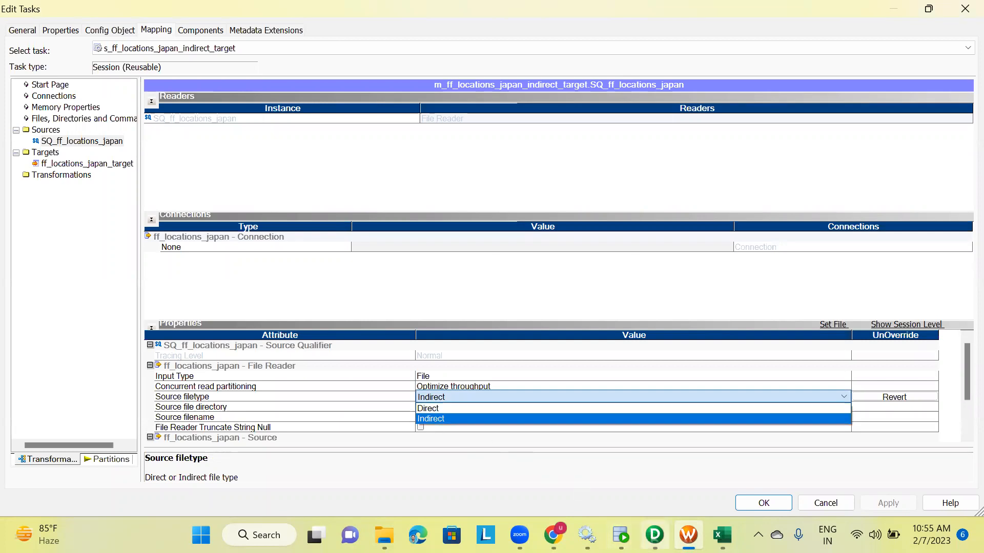
click(657, 535)
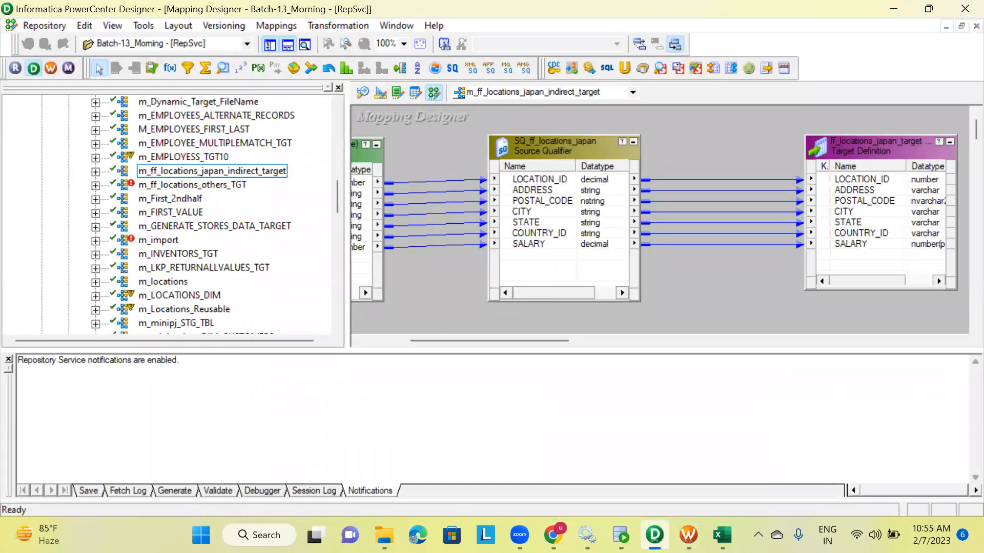
click(553, 536)
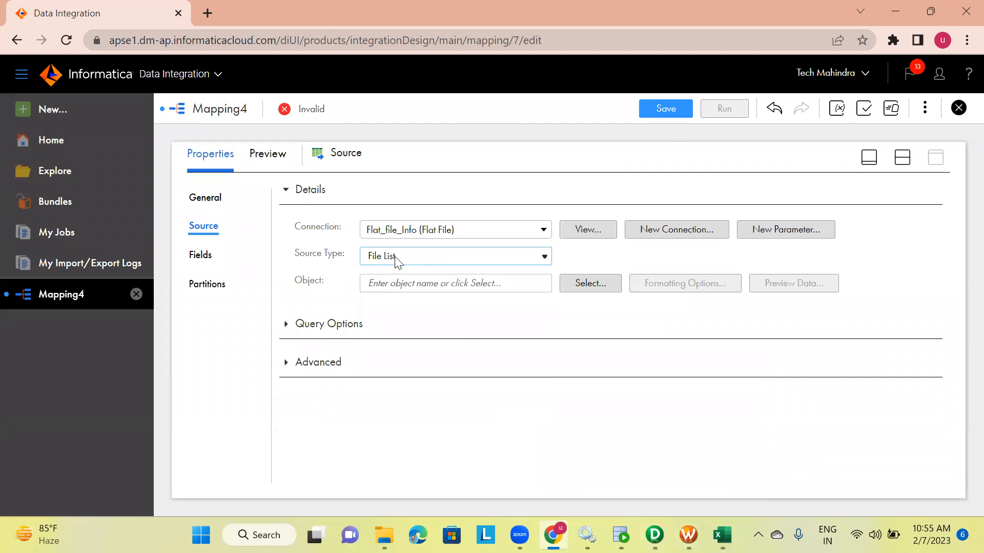
Select List.txt as the source object from the Flat_file_Info connection
click(589, 283)
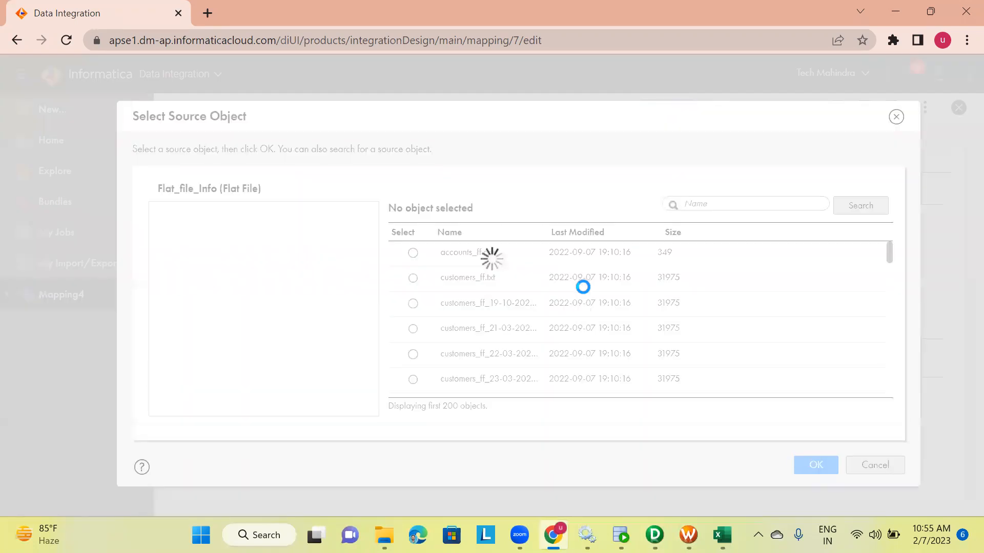
scroll(446, 309, down, 10)
scroll(446, 308, up, 2)
scroll(447, 309, down, 4)
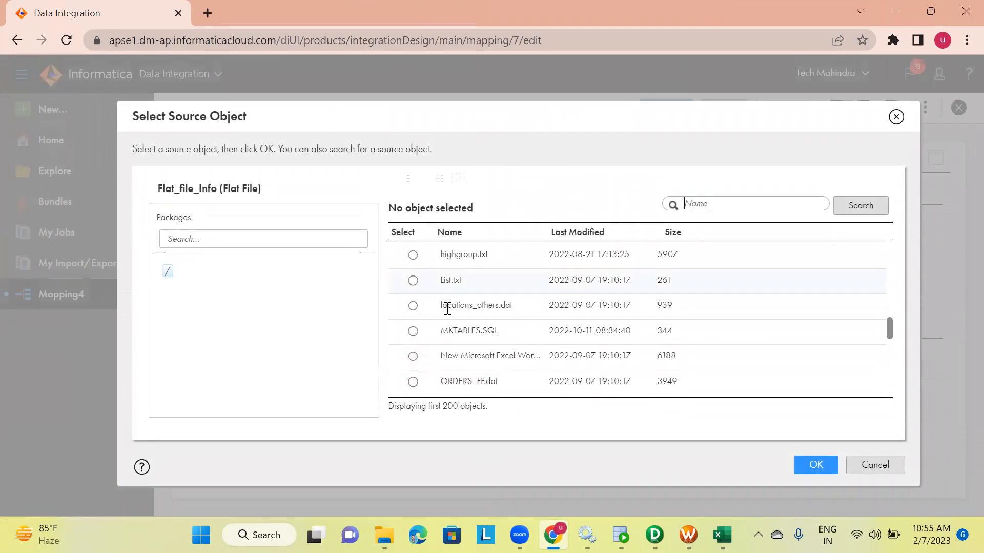
click(413, 280)
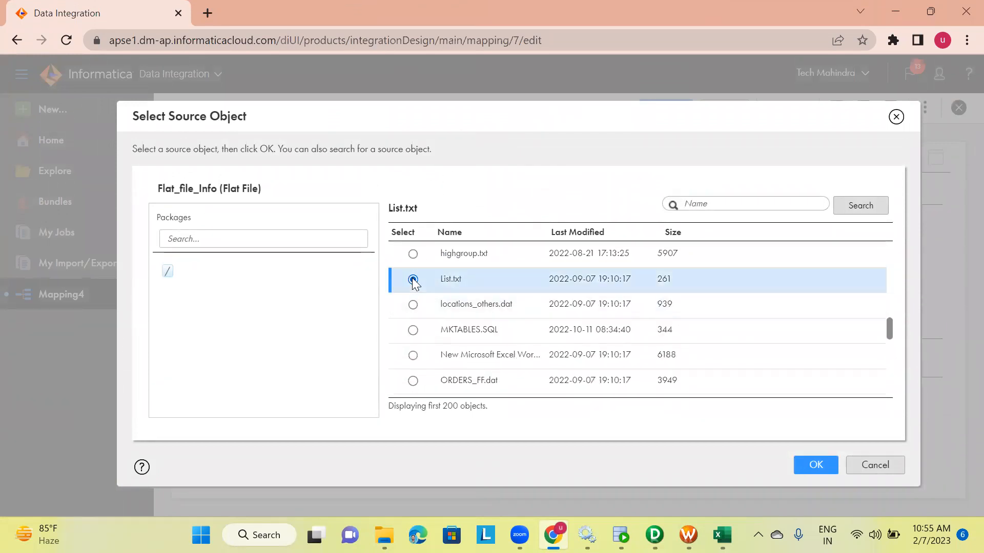
click(807, 464)
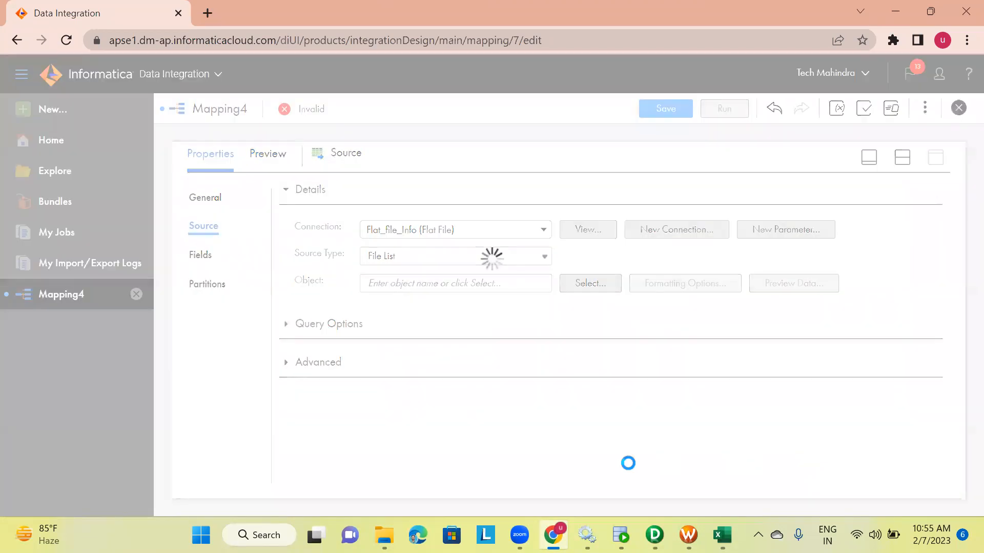
Open List.txt from the SrcFiles folder to inspect the file paths it lists
click(385, 535)
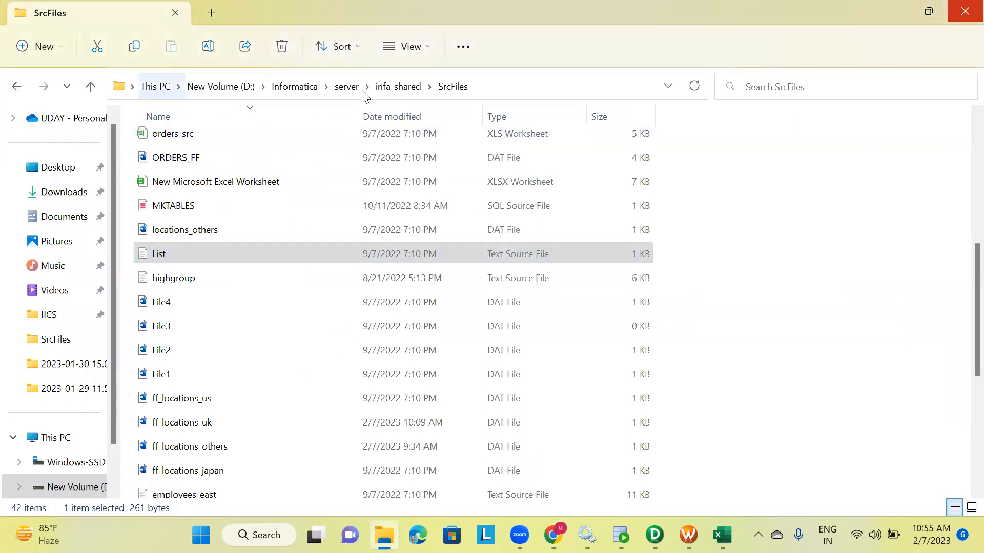
click(160, 255)
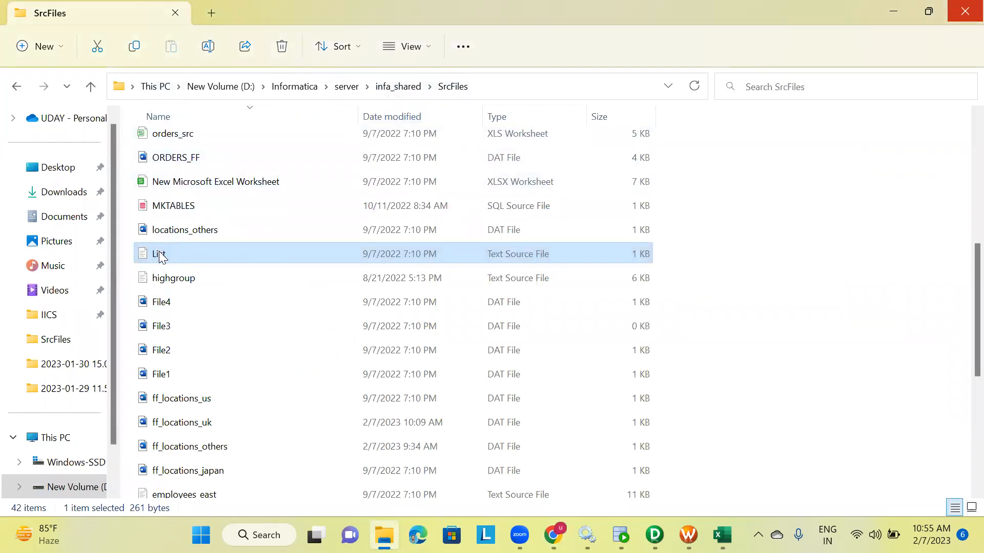
double_click(160, 255)
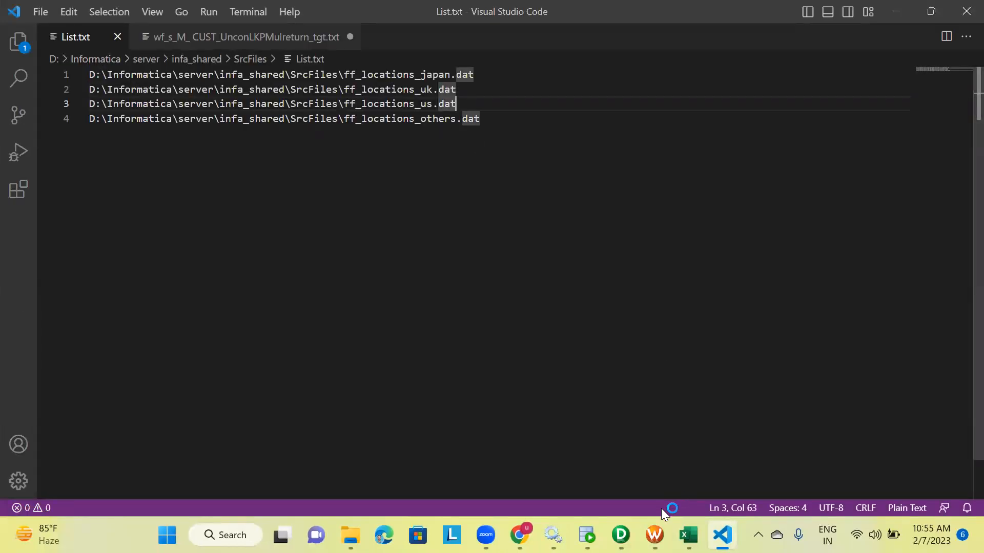
click(520, 535)
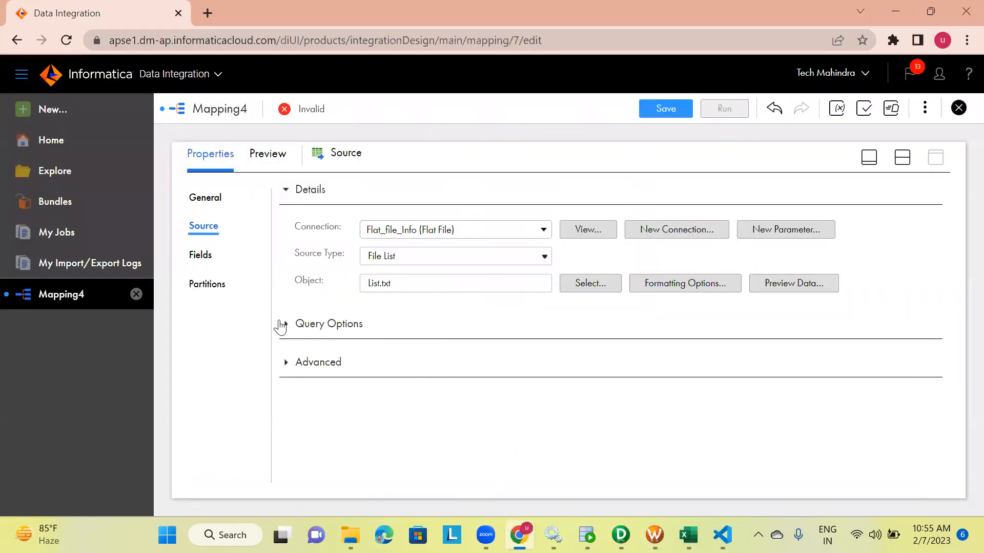
Set the source's formatting options to an Other delimiter with no text qualifier
click(613, 285)
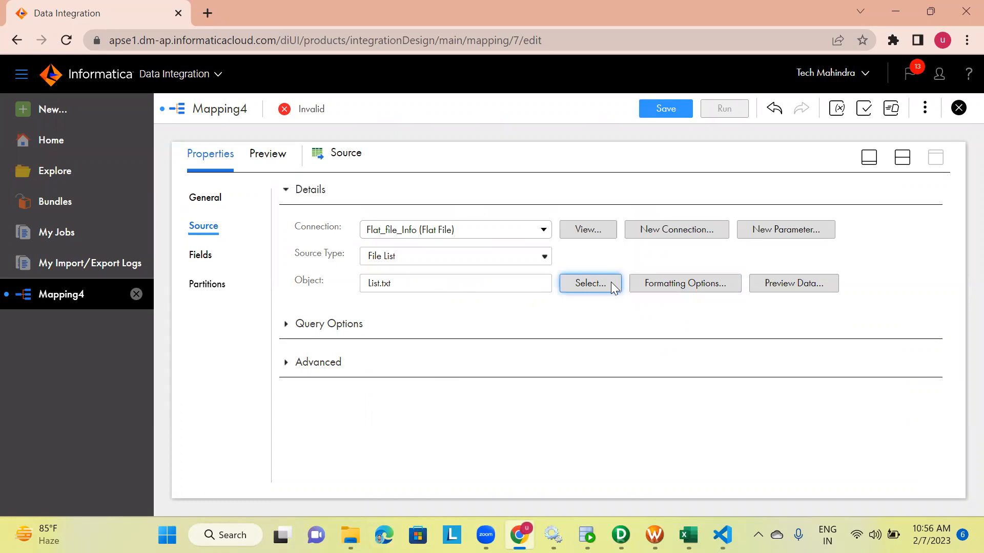
click(650, 287)
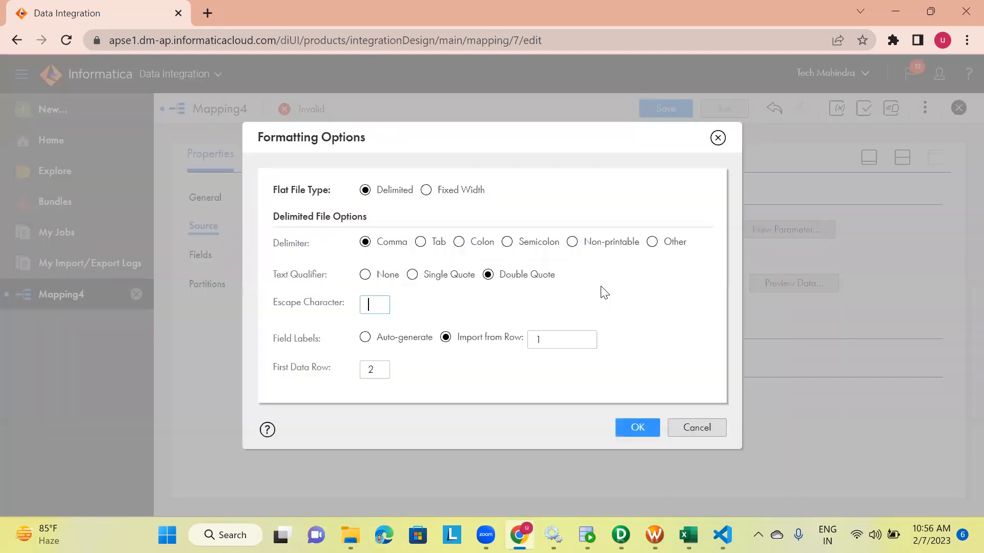
click(651, 241)
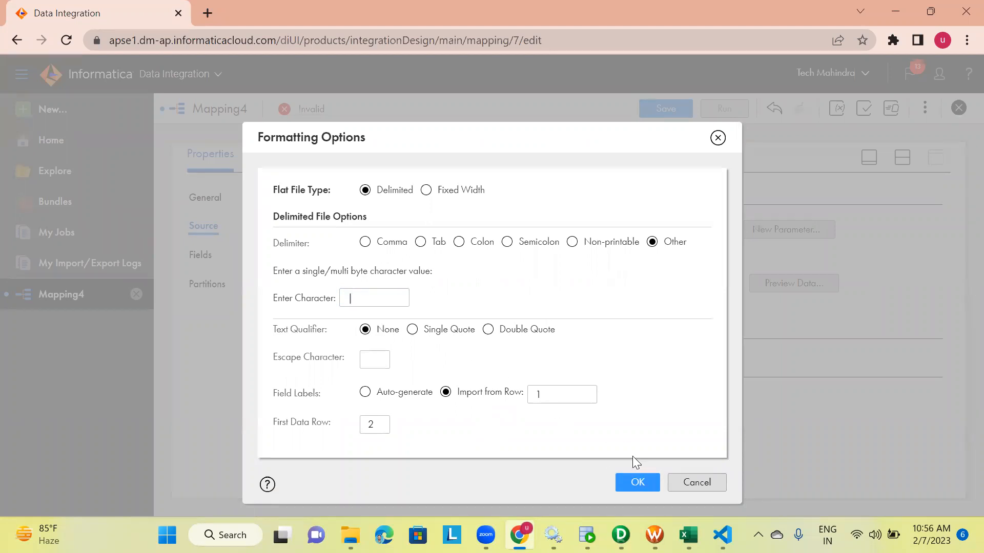
click(638, 483)
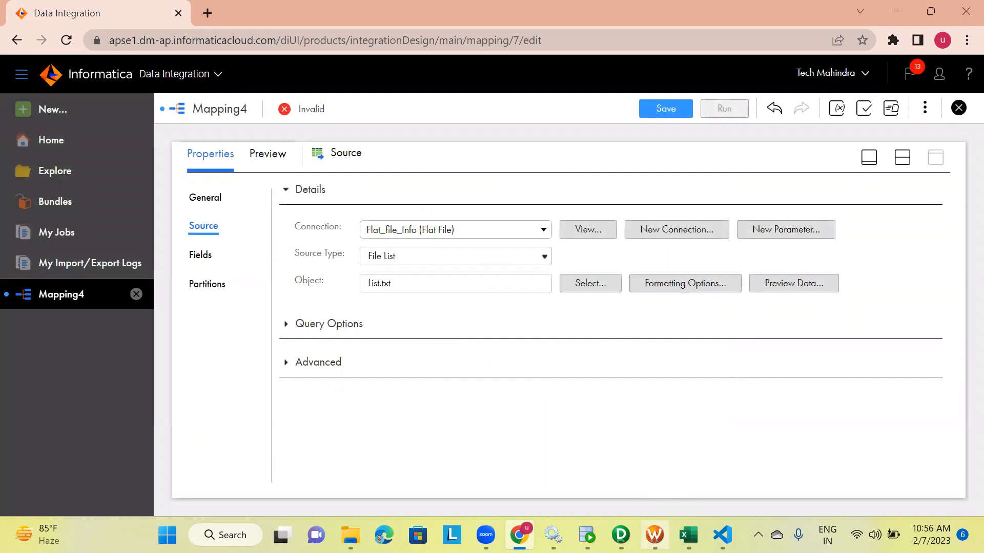
Open ff_locations_us to examine its pipe-delimited columns, then close it
mouse_move(587, 535)
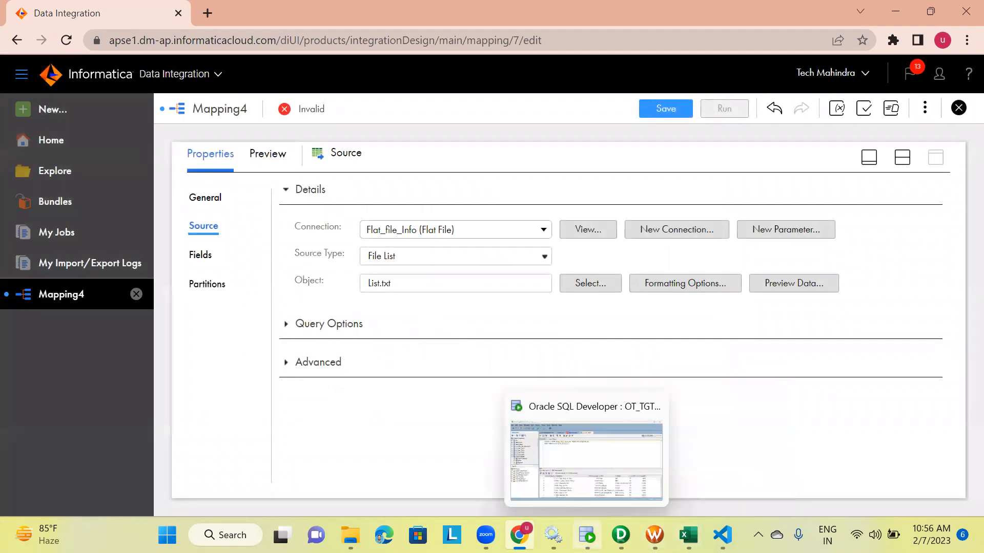
mouse_move(620, 535)
mouse_move(553, 535)
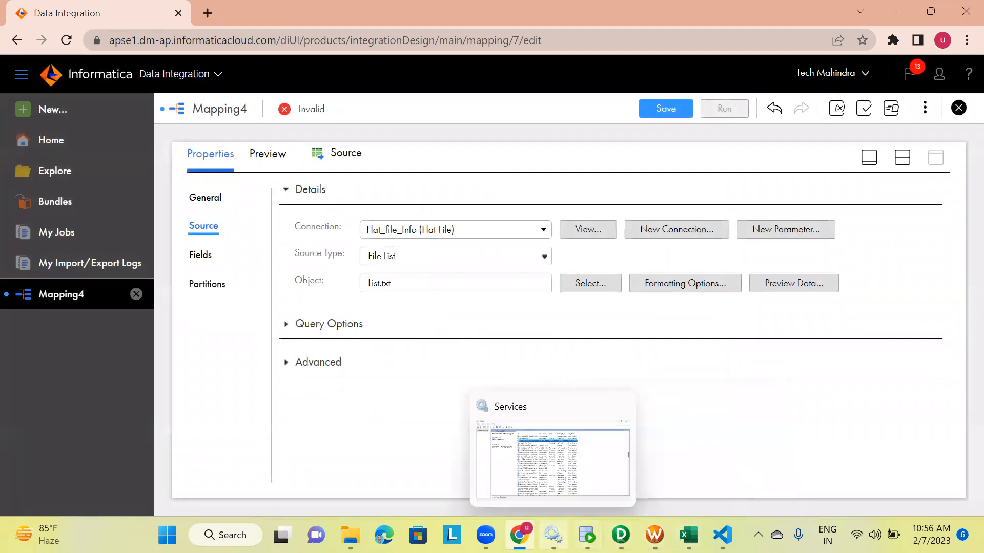
click(350, 535)
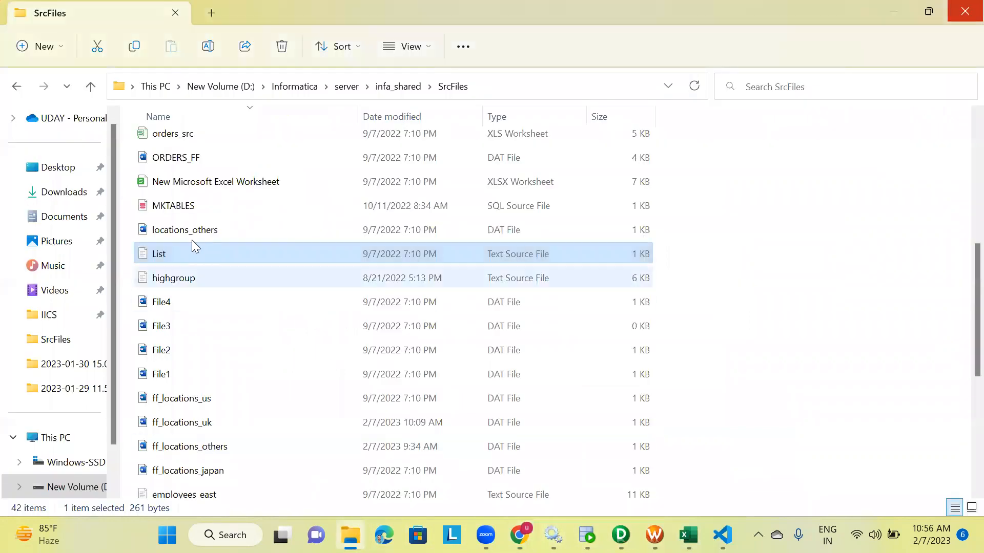
double_click(183, 402)
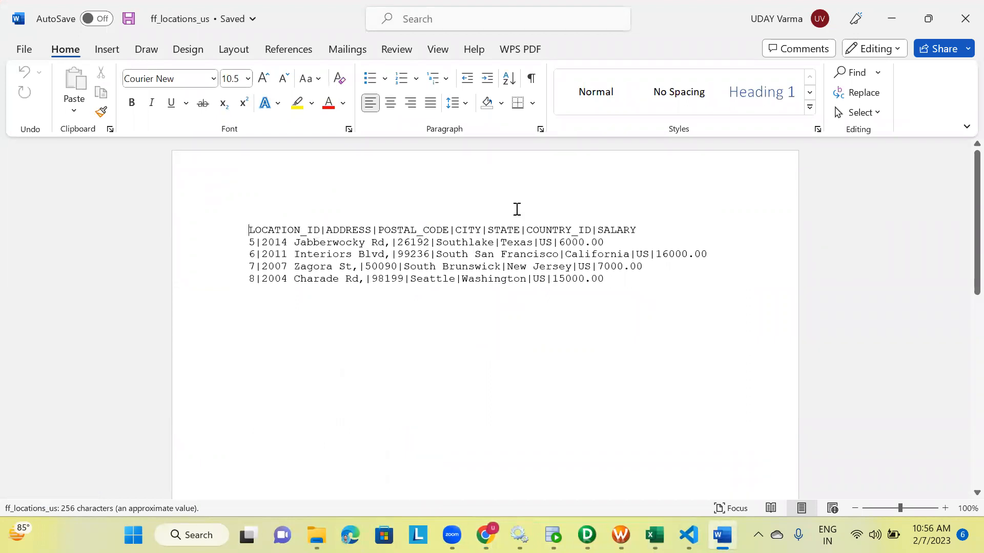
click(956, 32)
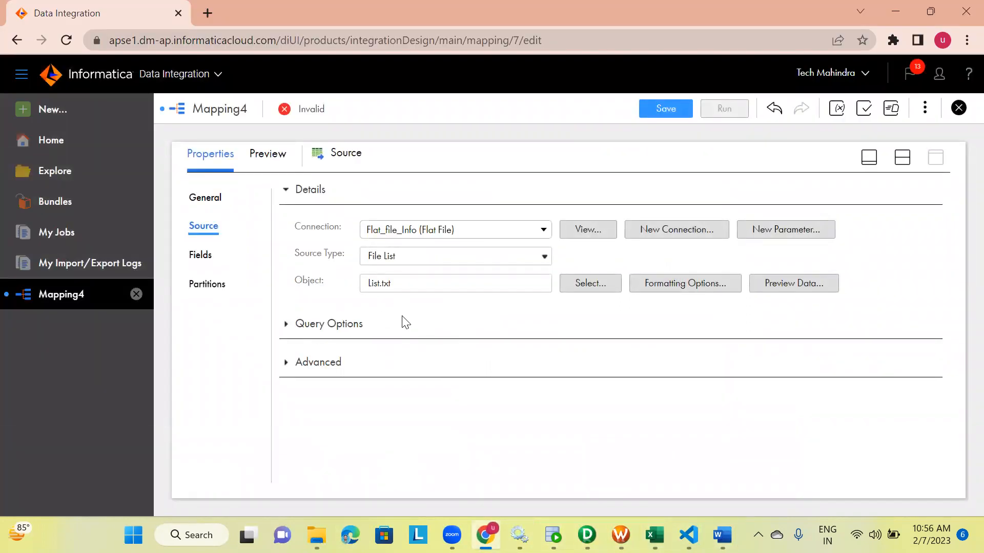
Review the source fields and preview the data read through the file list
click(202, 258)
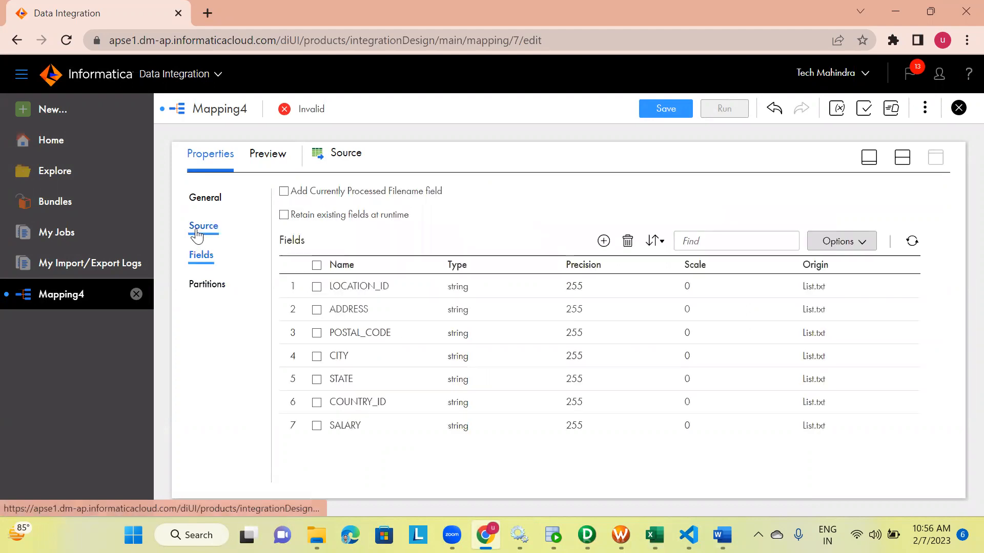
click(198, 232)
click(785, 280)
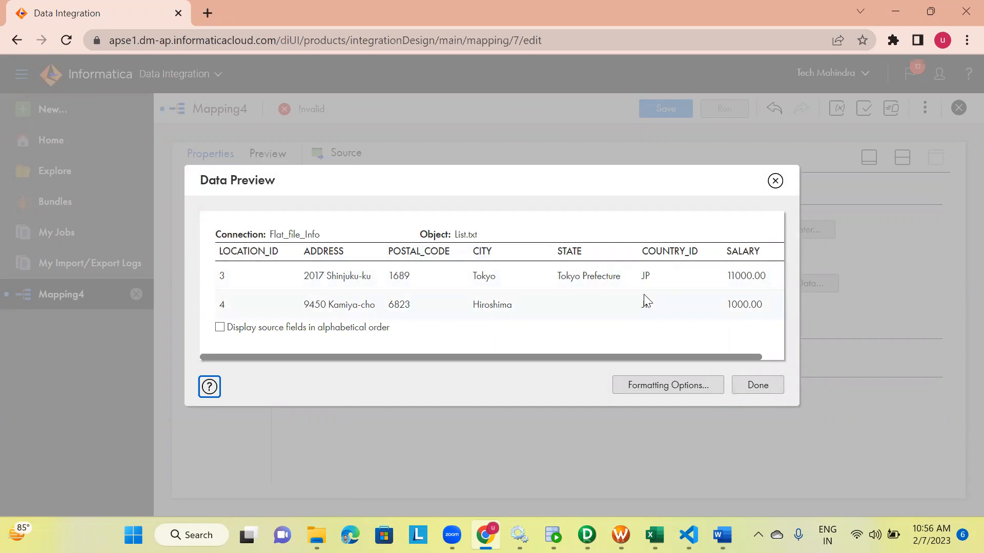
click(751, 387)
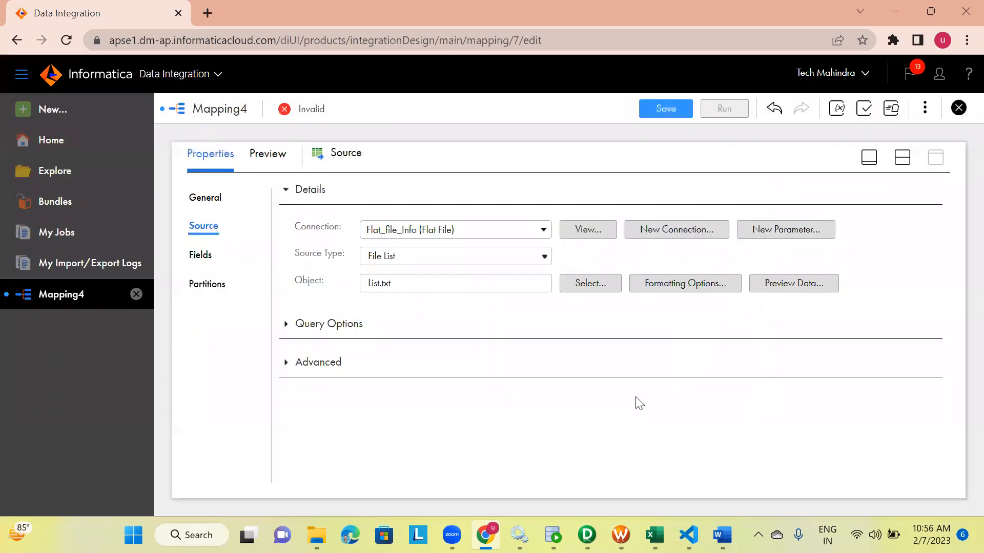
Edit the source field metadata and set LOCATION_ID's native type to int
click(202, 256)
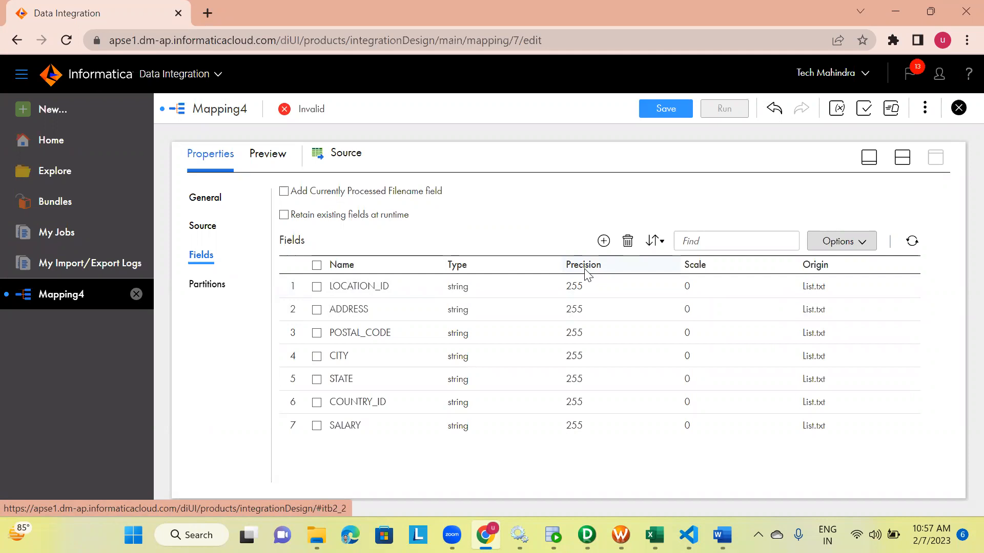
click(472, 278)
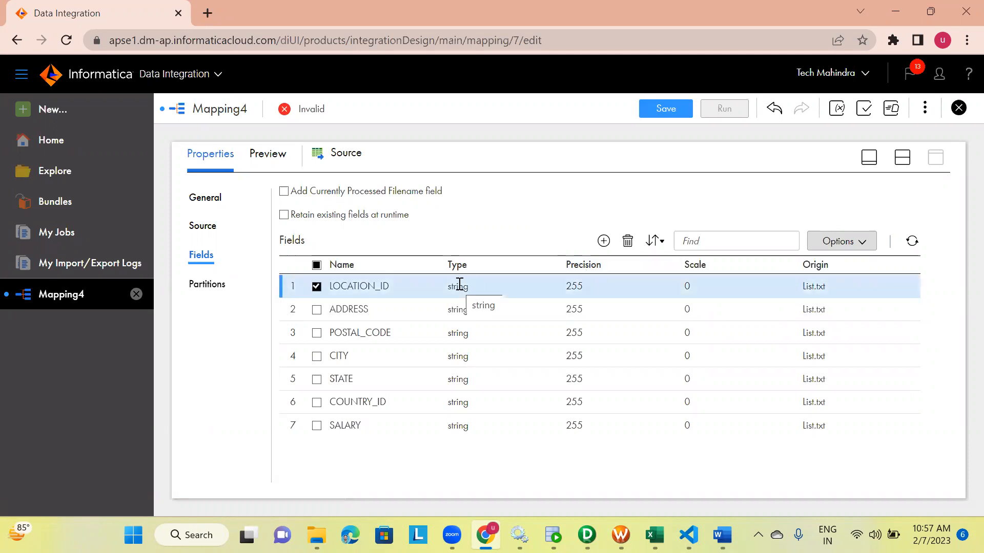
click(830, 240)
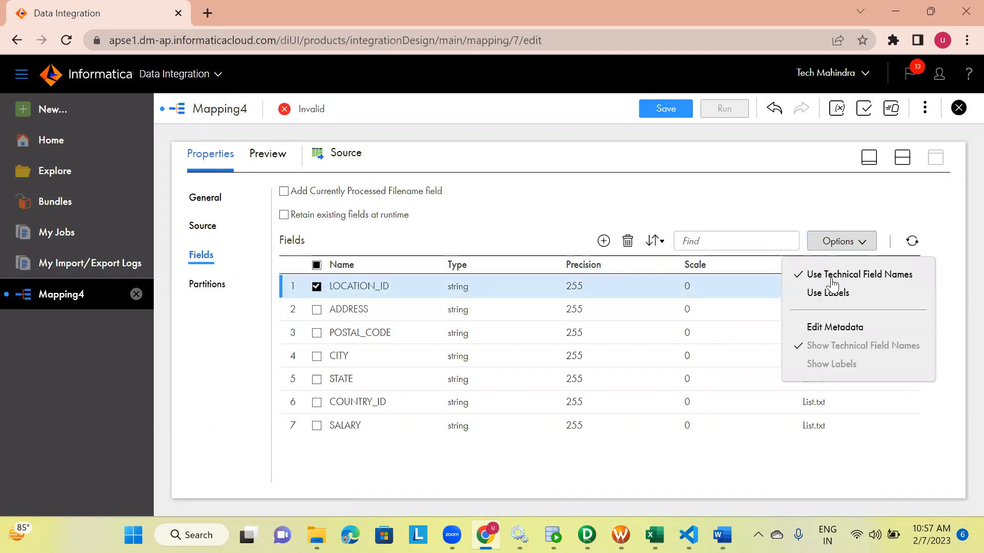
click(826, 325)
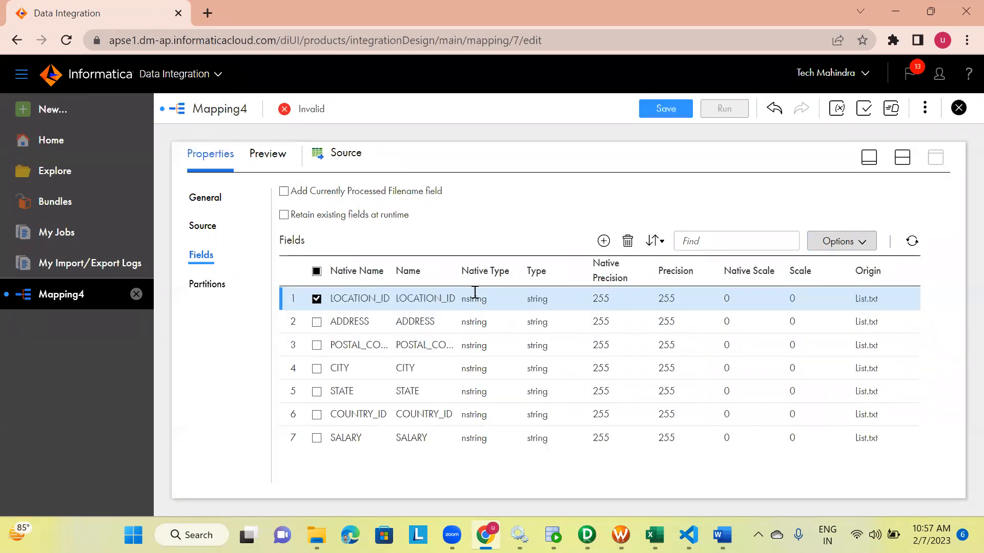
click(317, 299)
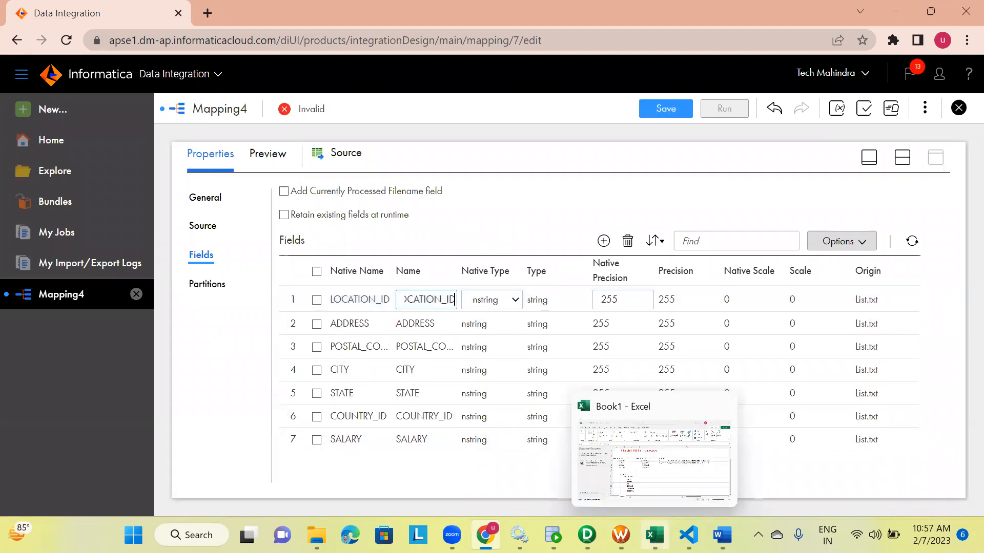
mouse_move(688, 535)
mouse_move(722, 535)
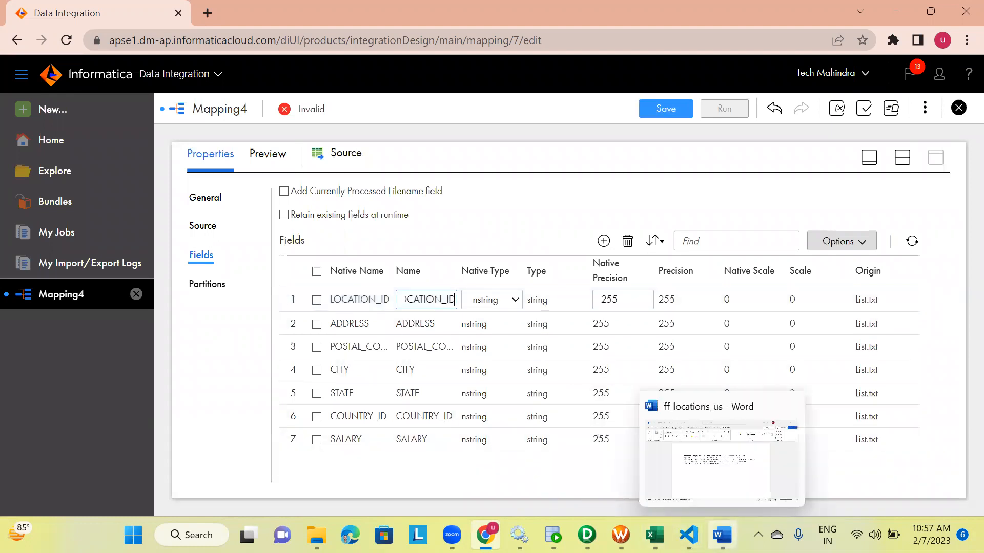
click(722, 535)
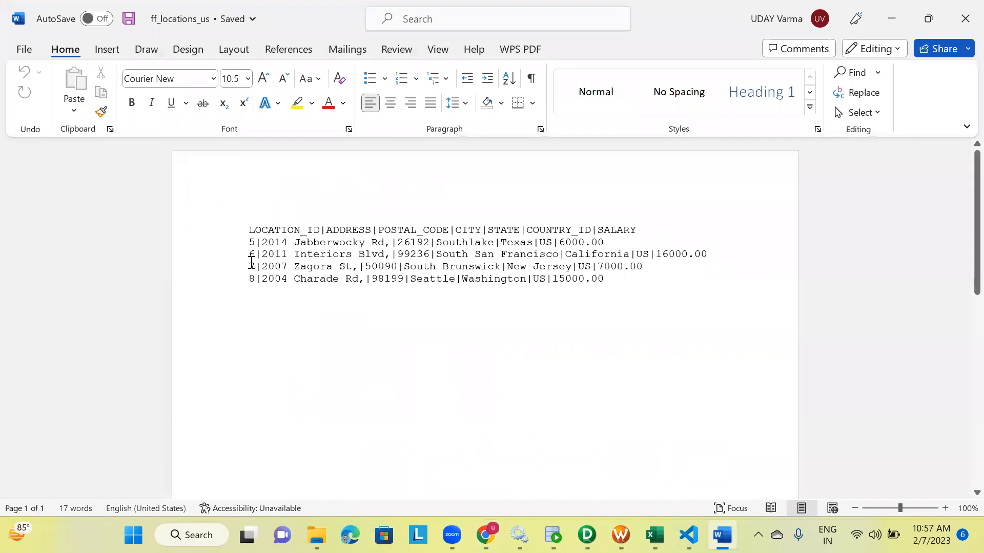
mouse_move(655, 535)
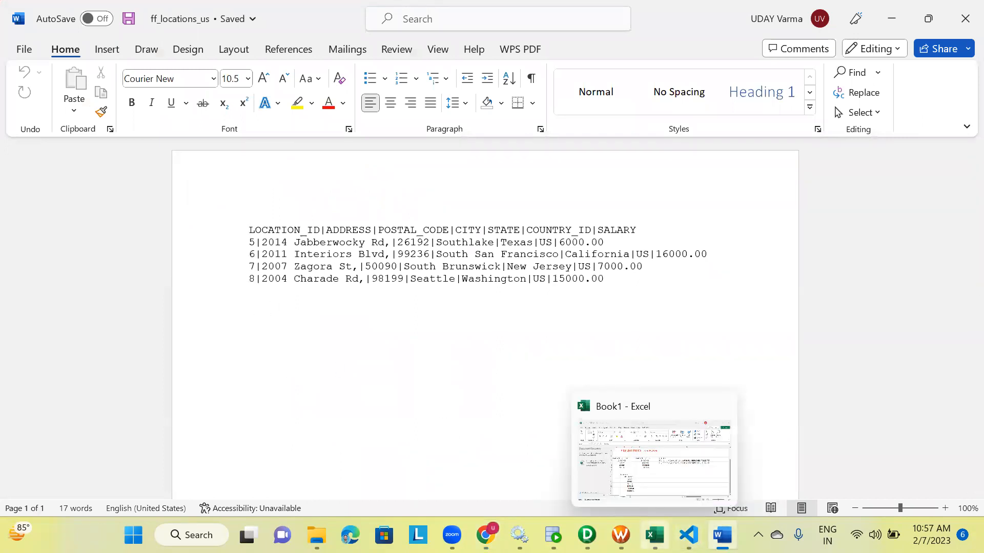
click(485, 535)
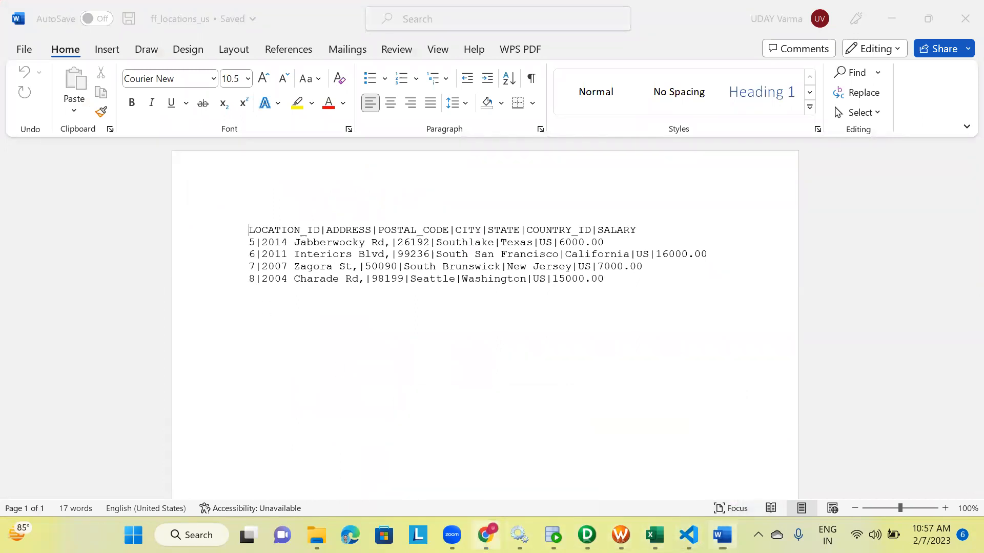
click(489, 302)
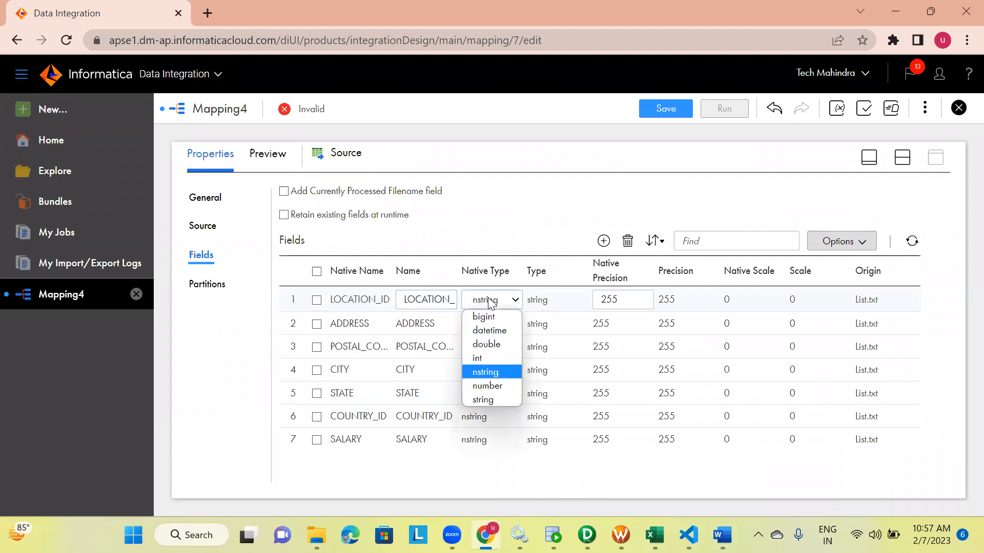
click(487, 358)
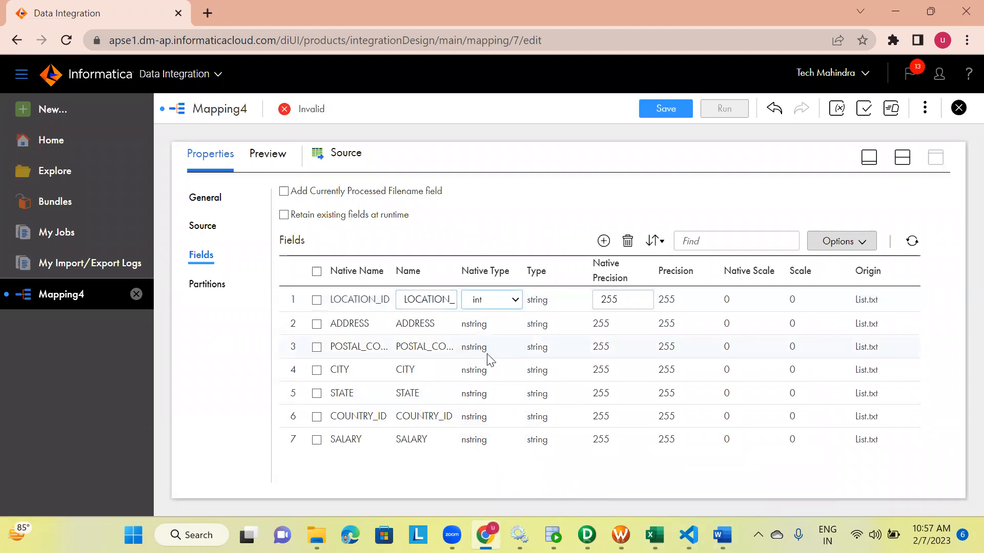
click(413, 322)
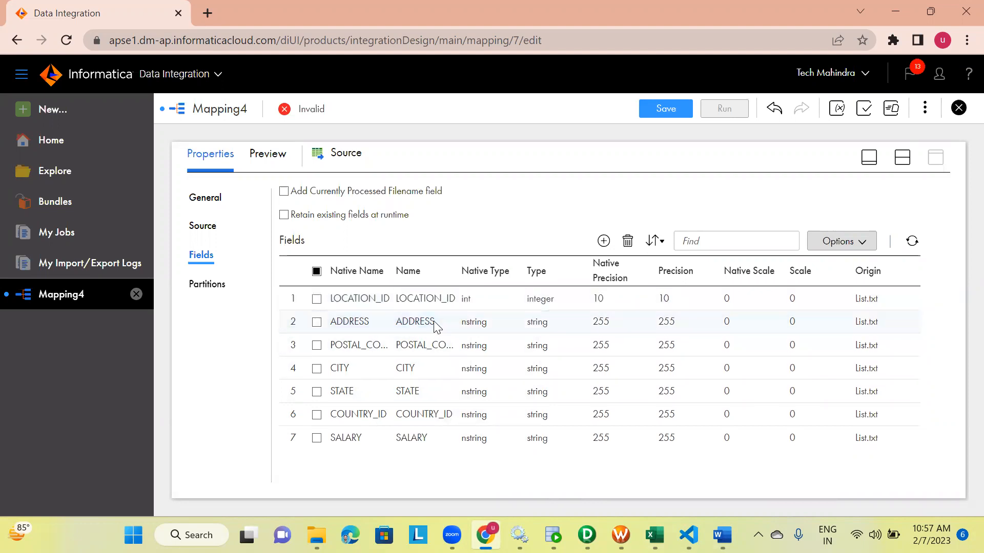
Compare with the ff_locations_us file and set POSTAL_CODE's native type to int
click(477, 346)
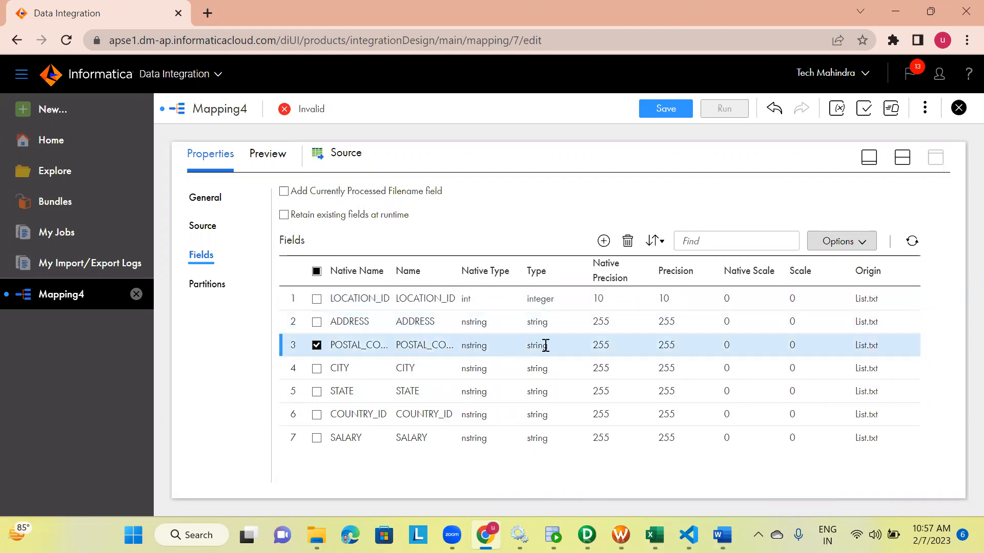
click(722, 534)
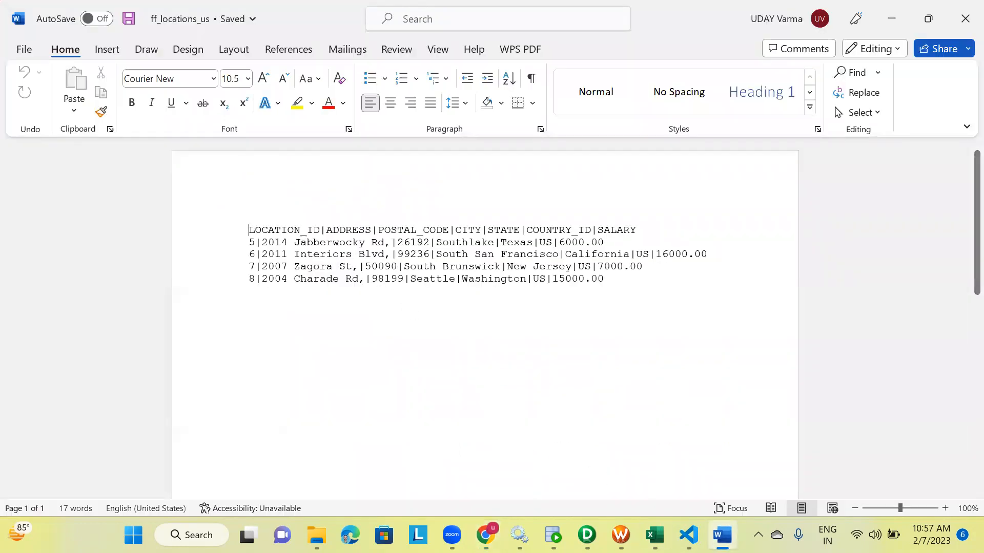
mouse_move(655, 534)
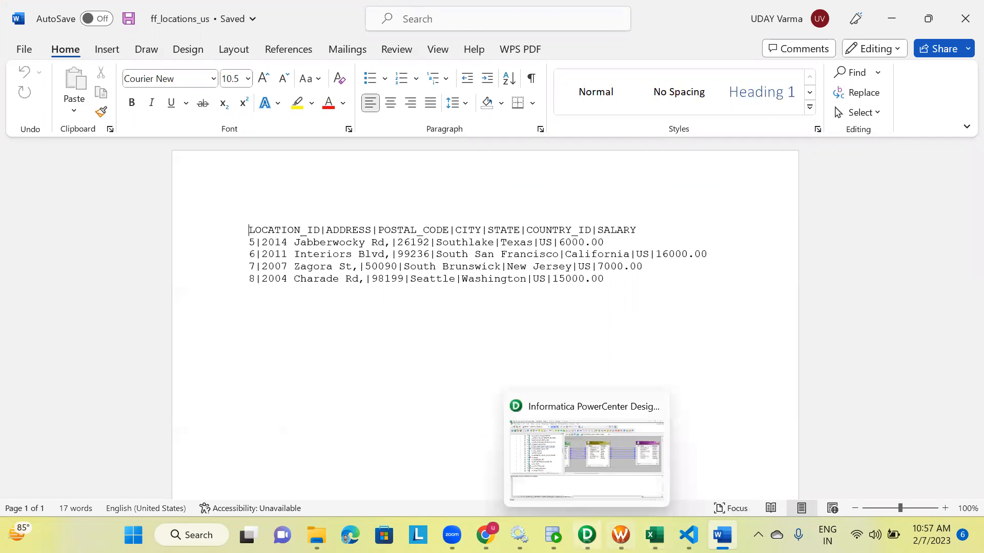
click(485, 535)
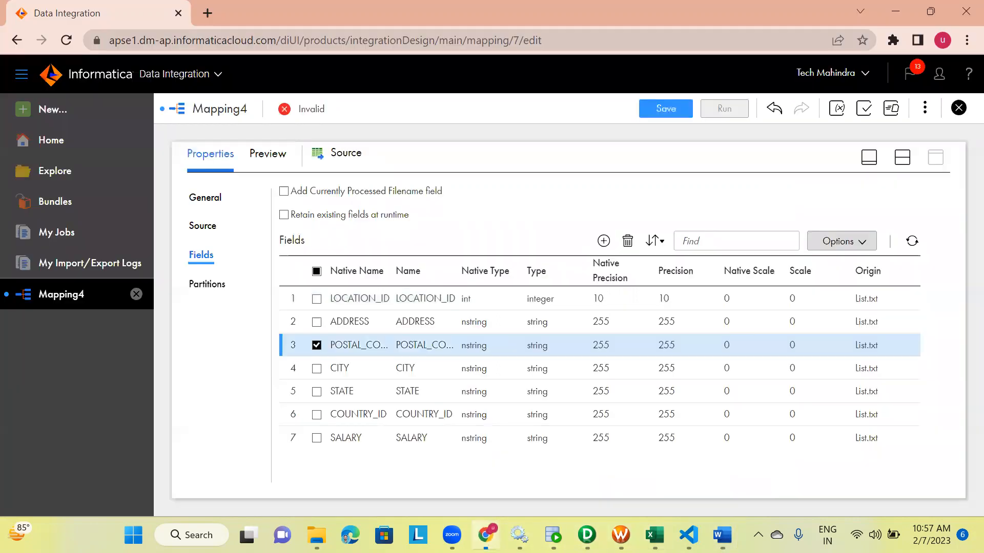
click(481, 345)
click(490, 402)
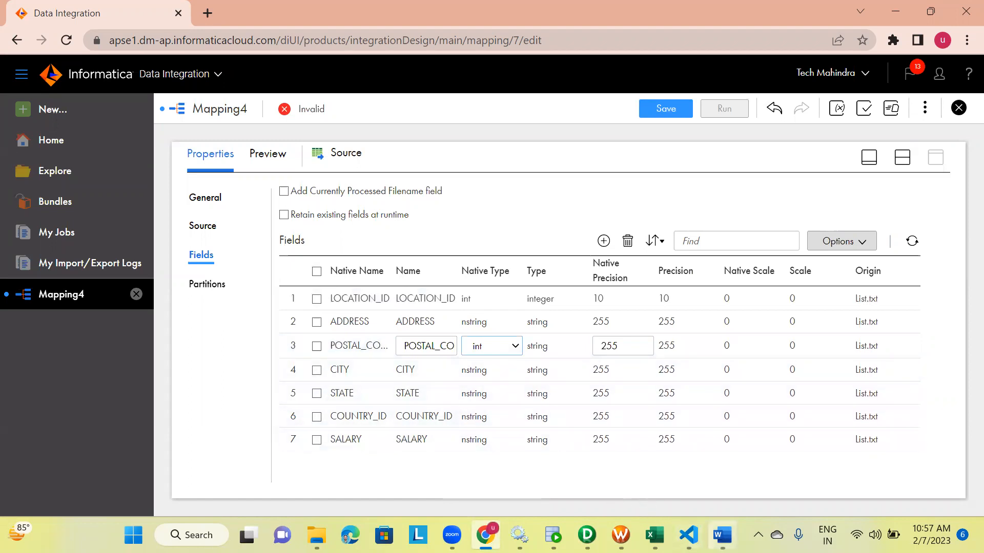
click(722, 534)
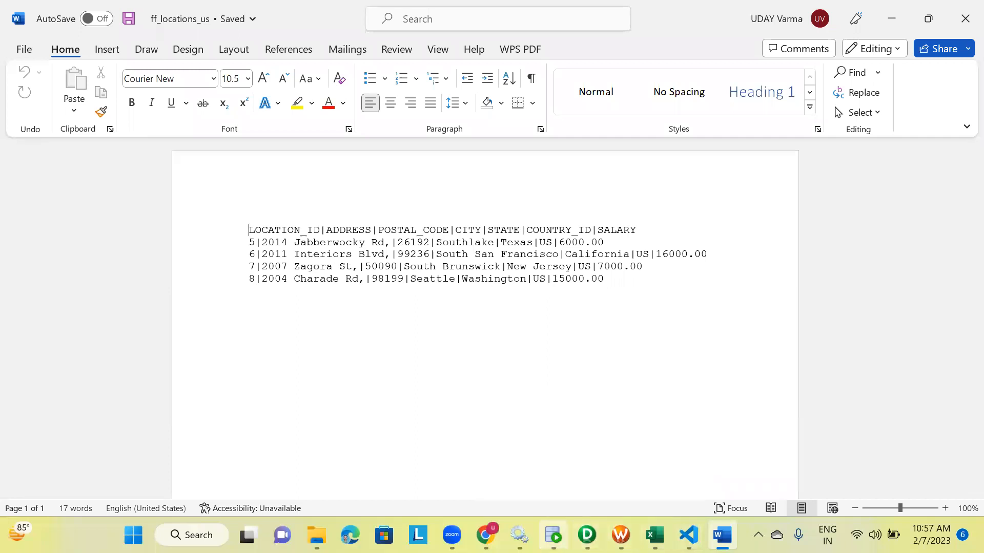
click(485, 535)
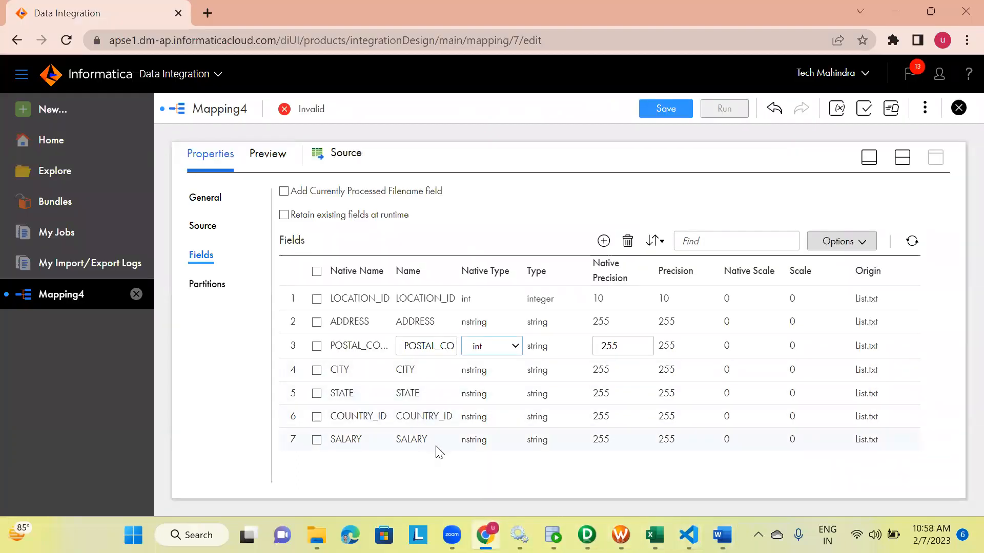
click(475, 441)
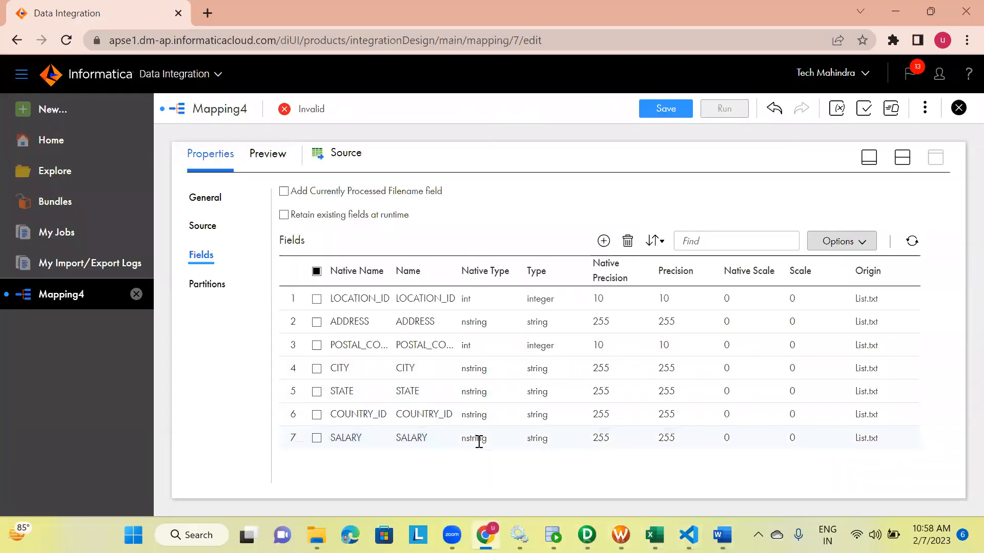
Set SALARY's native type to double and turn off metadata editing for the source fields
click(496, 444)
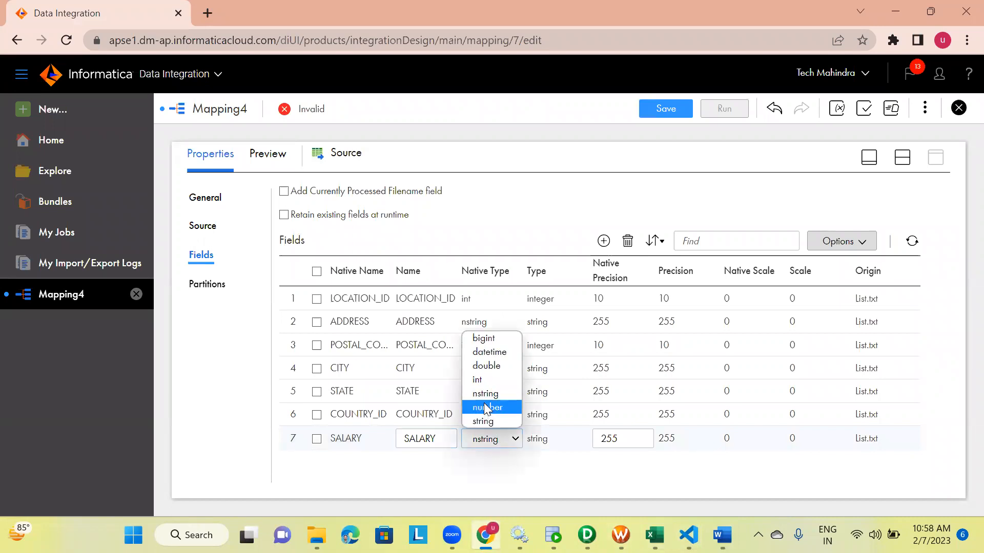
click(487, 365)
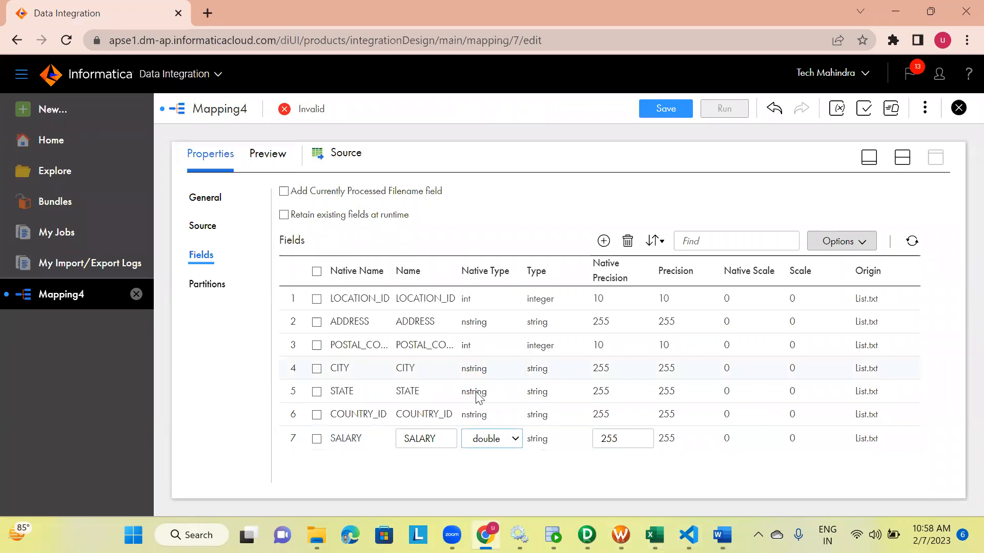
click(491, 460)
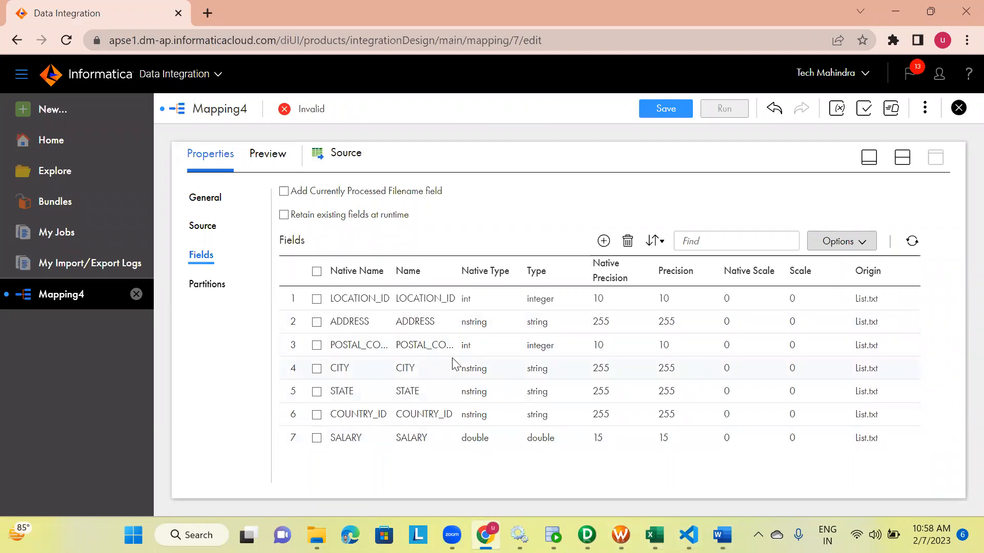
click(840, 241)
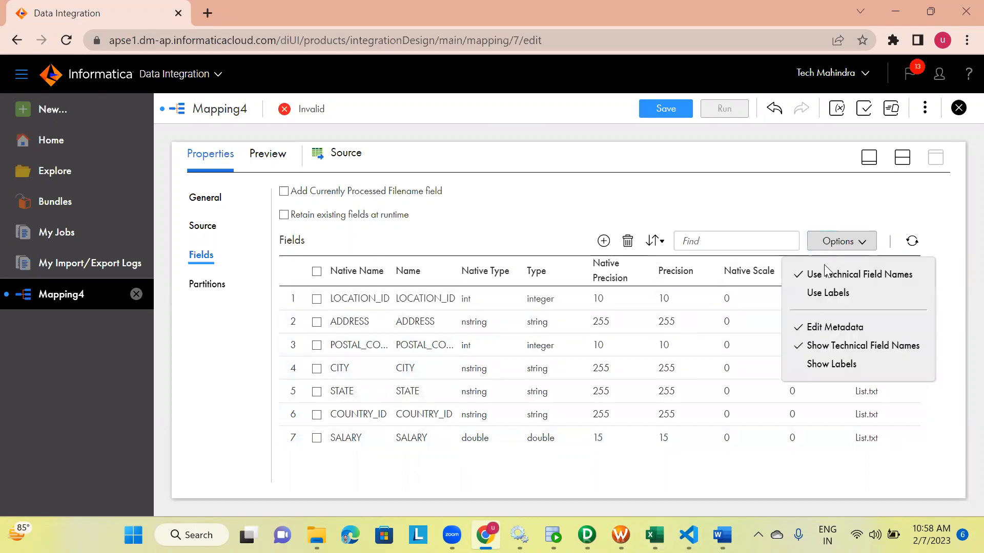
click(809, 332)
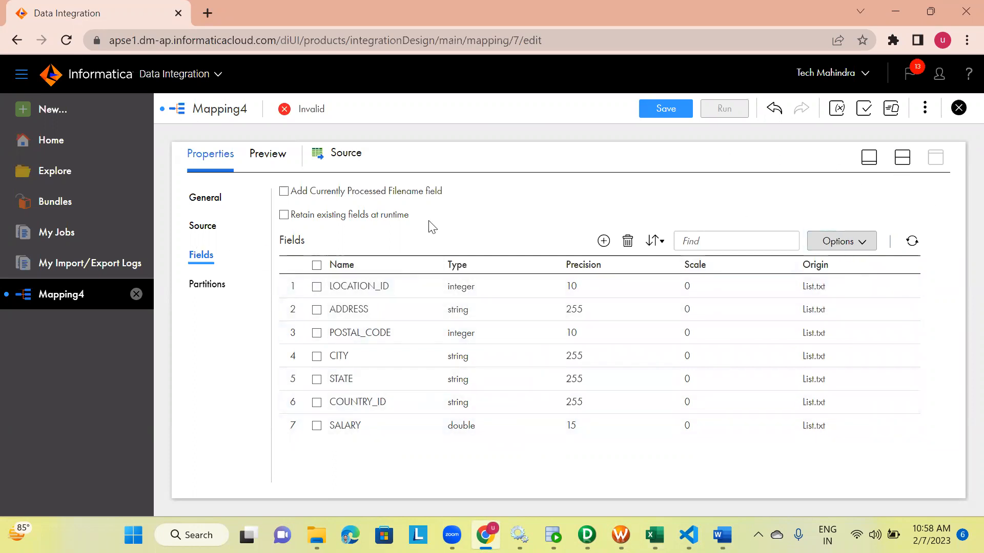
Review the source's file list settings and open List.txt to examine the listed location file paths
click(902, 157)
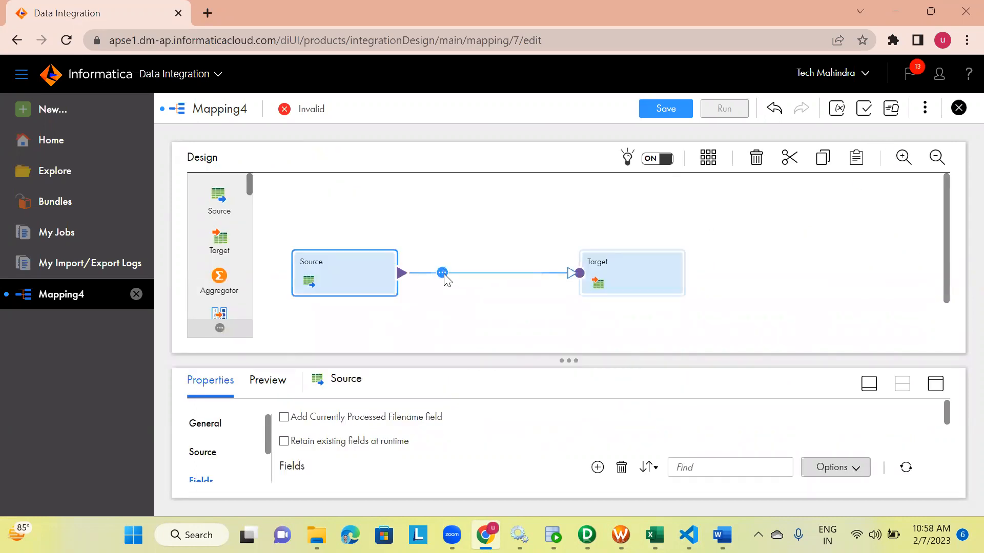
click(620, 270)
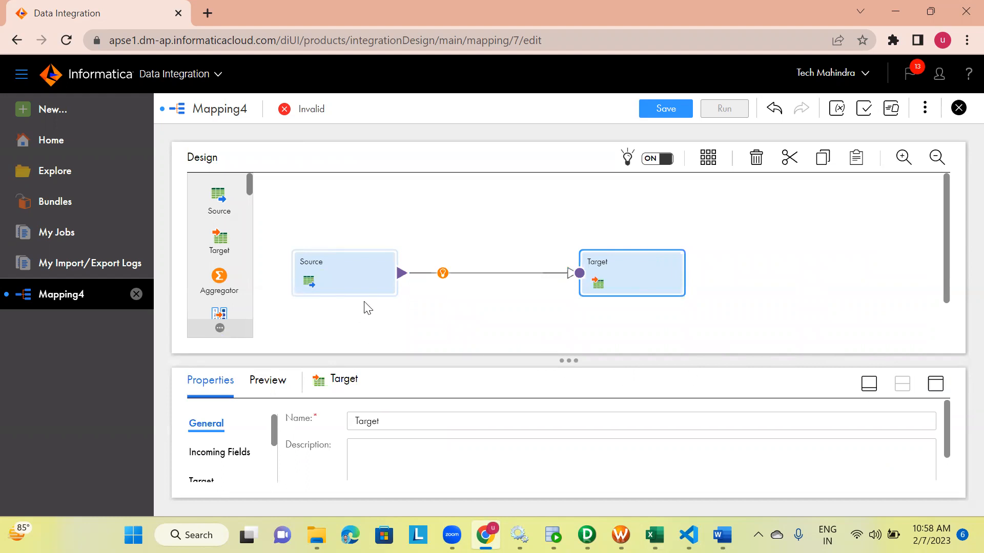
click(383, 274)
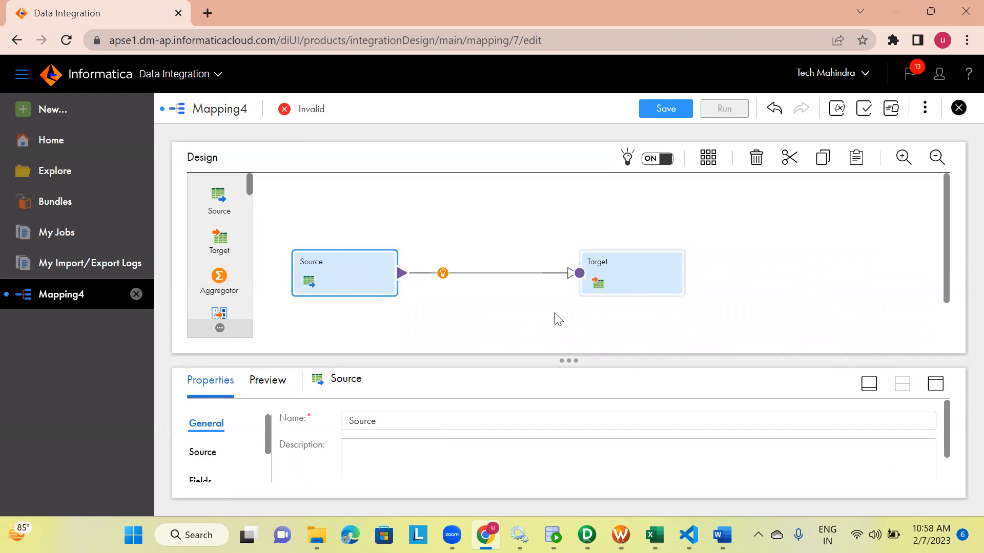
click(935, 386)
click(200, 236)
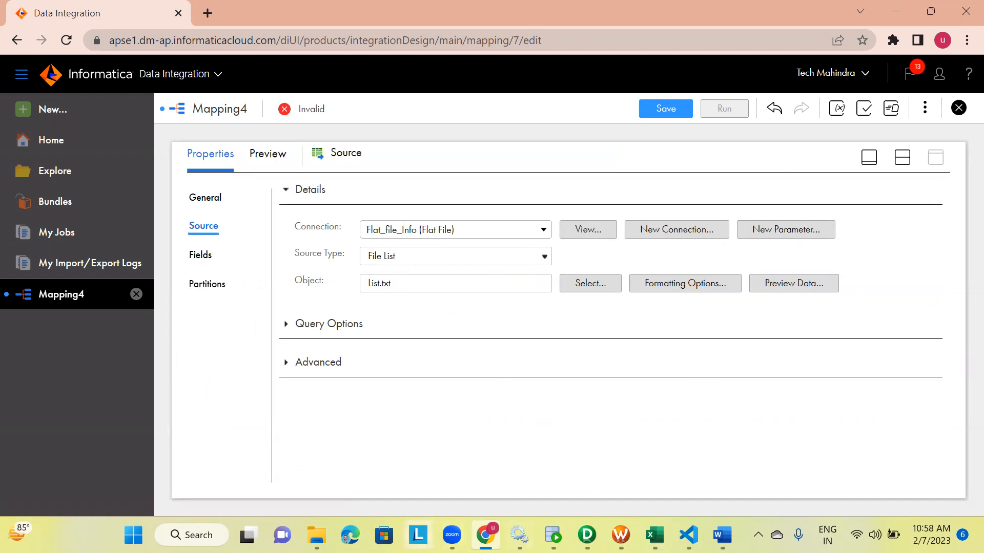
click(316, 535)
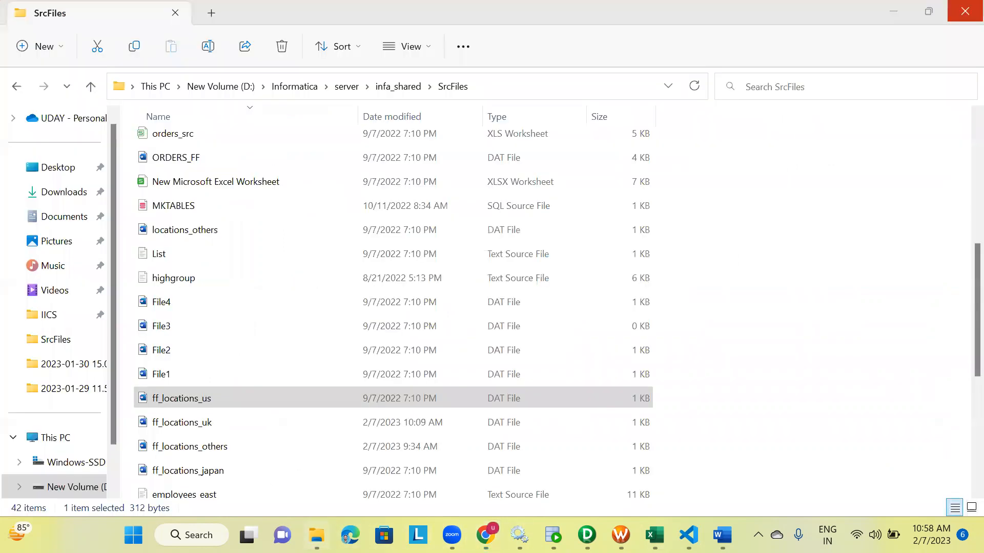
double_click(165, 255)
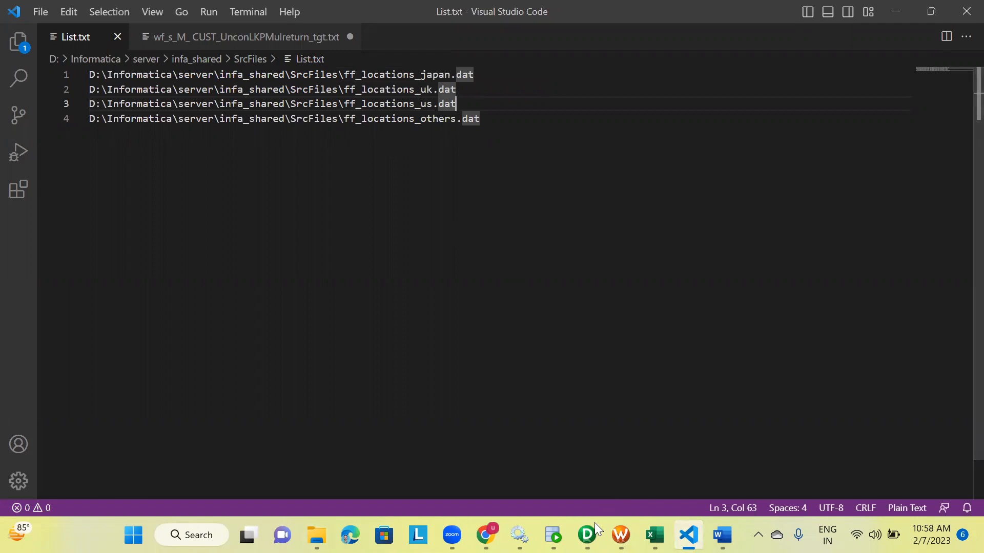
click(486, 533)
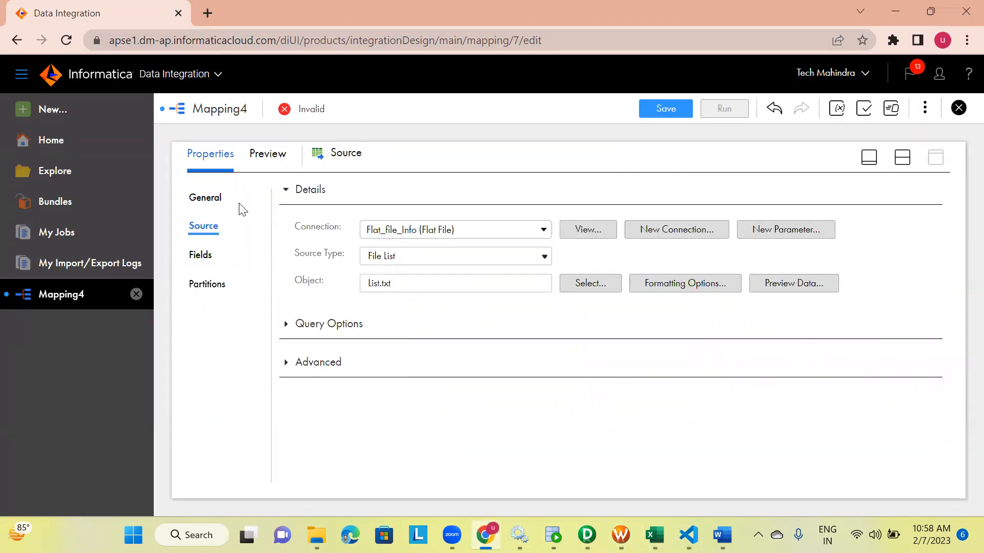
Open the Target's properties, check its incoming fields, and set its connection to ORACLE_TGT (Oracle)
click(902, 157)
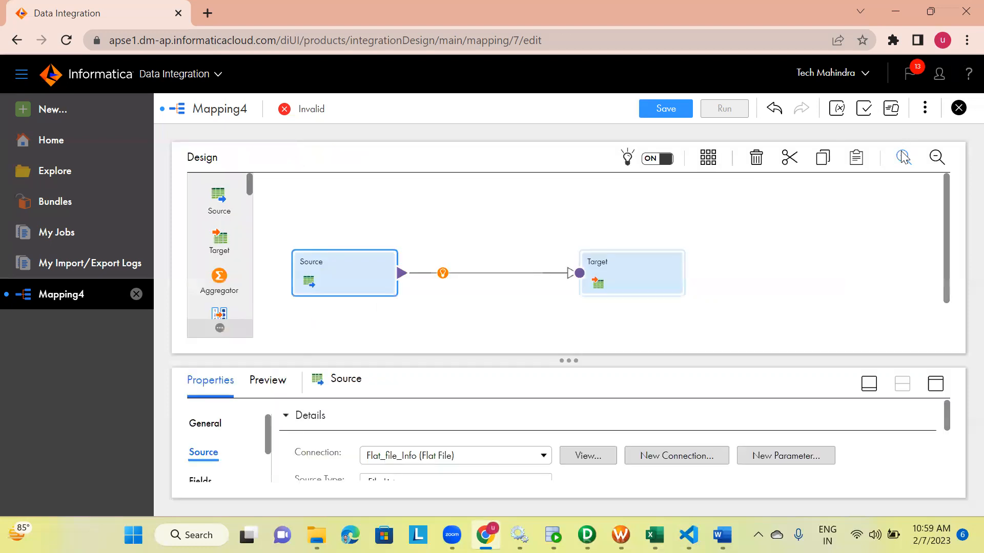
click(666, 285)
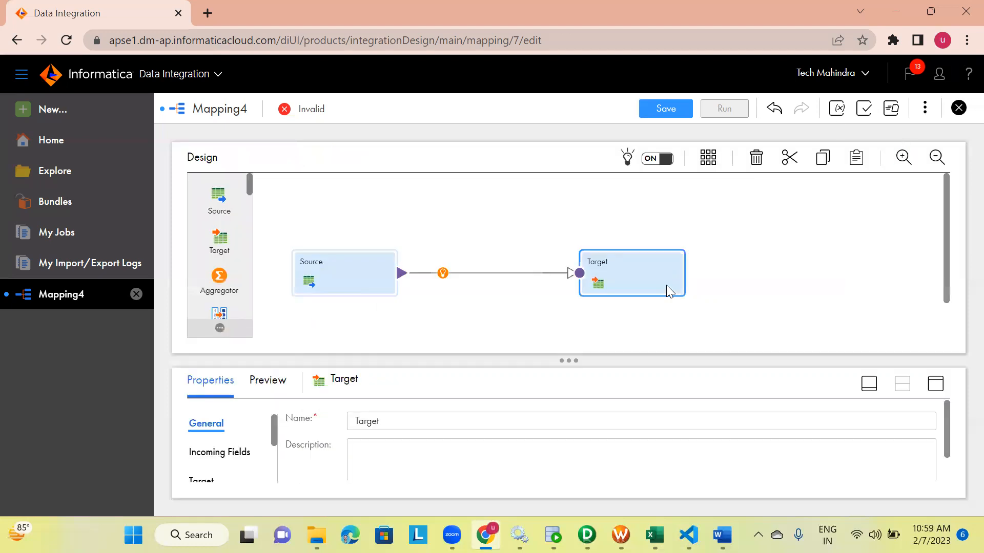
click(933, 388)
click(210, 233)
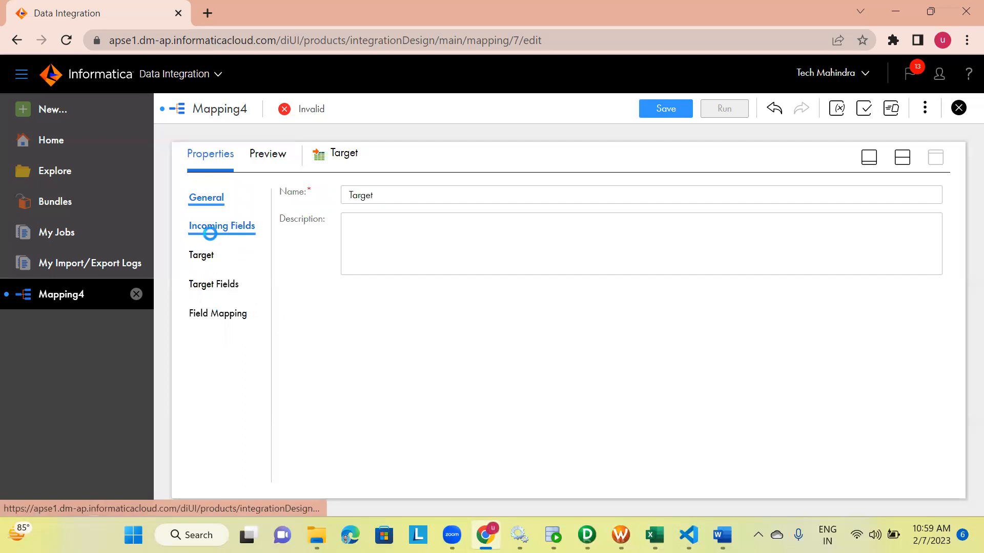
scroll(368, 412, down, 1)
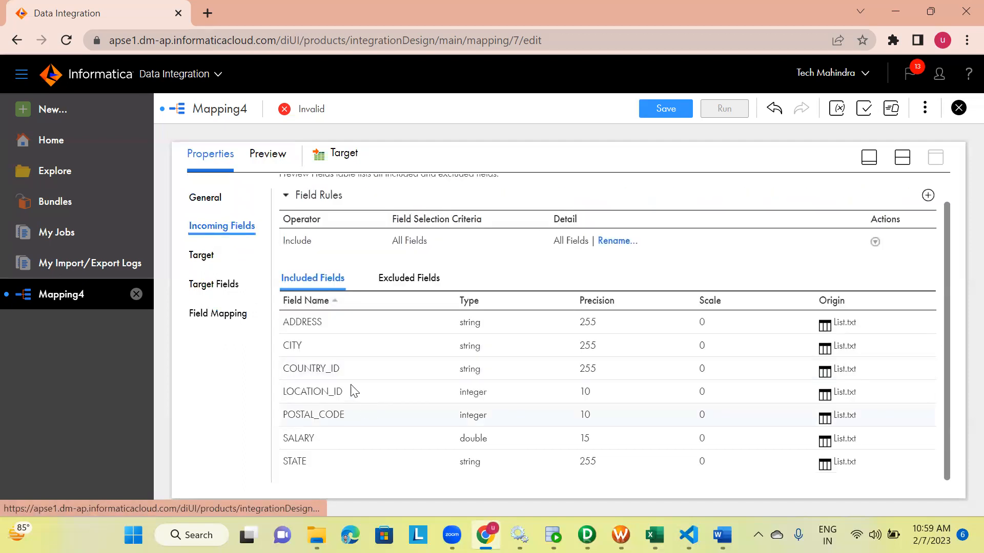
click(204, 258)
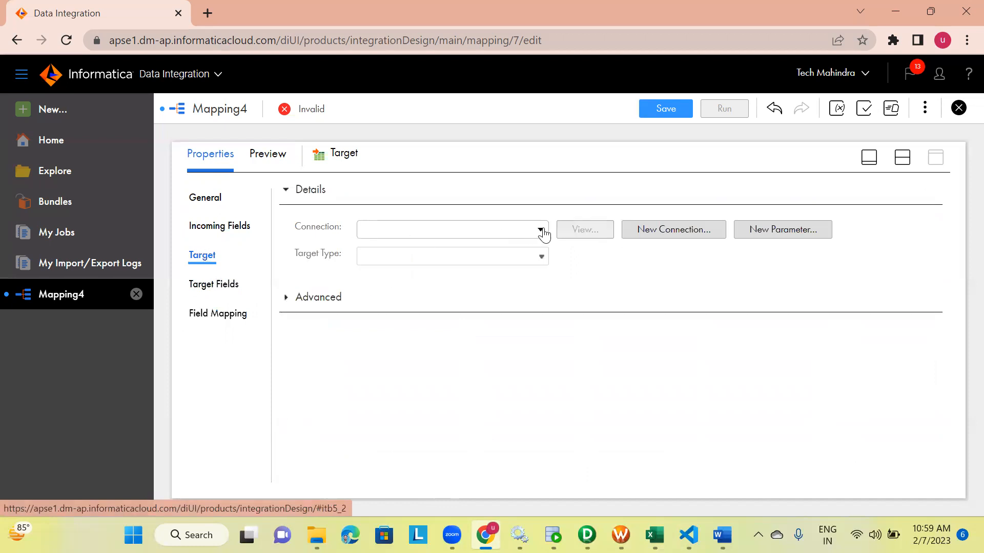
click(541, 230)
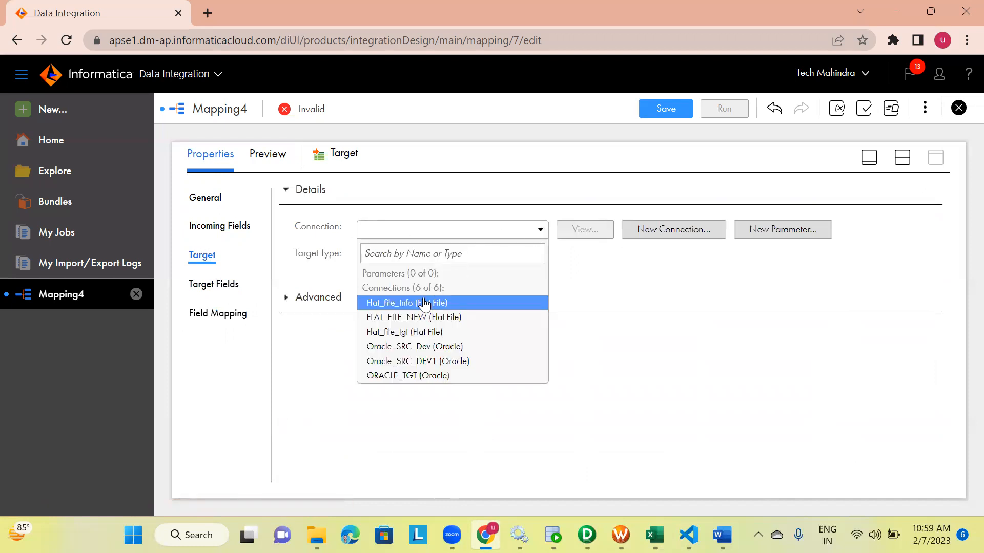
click(395, 377)
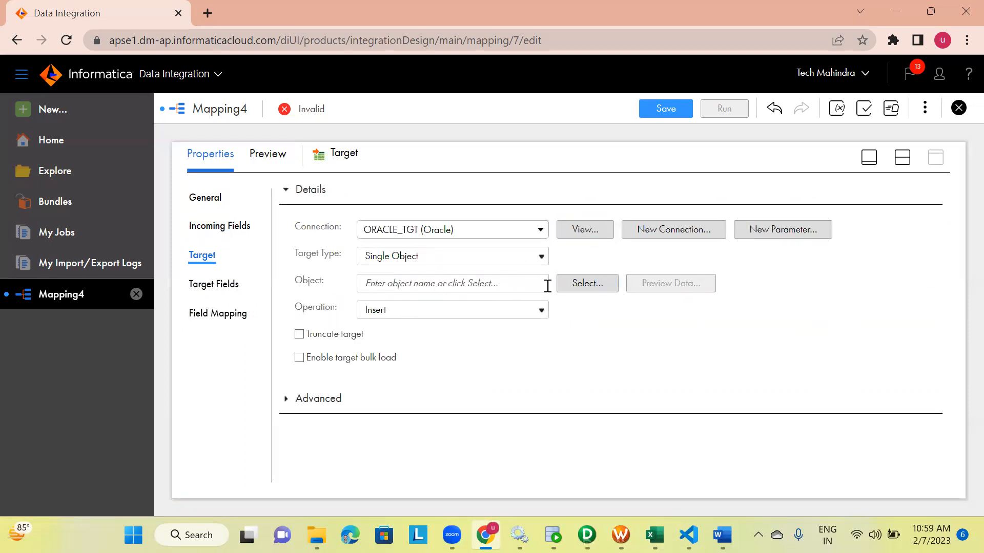
Create a new target table at runtime named IICS_FILELIST_INDIRECTMETHOD and save the mapping
click(577, 293)
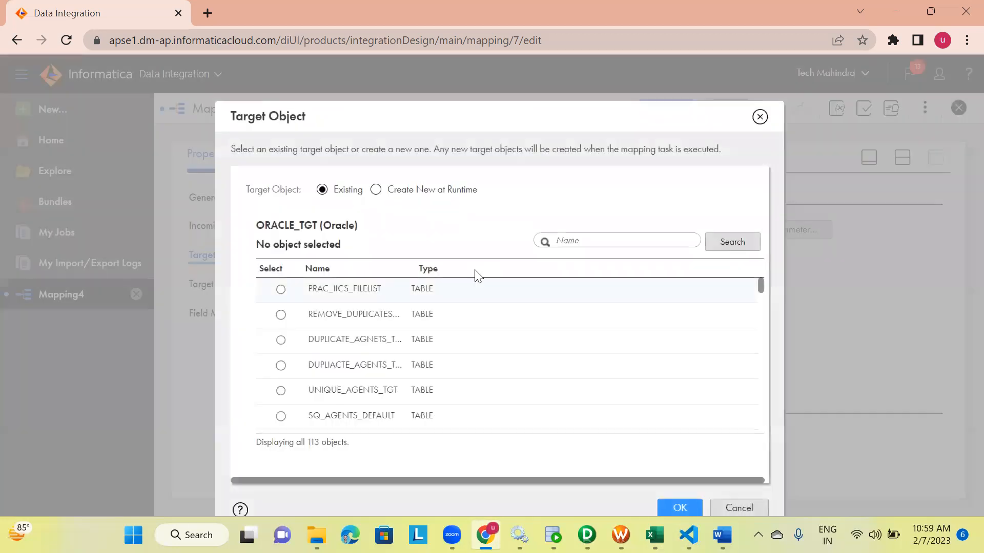
click(376, 189)
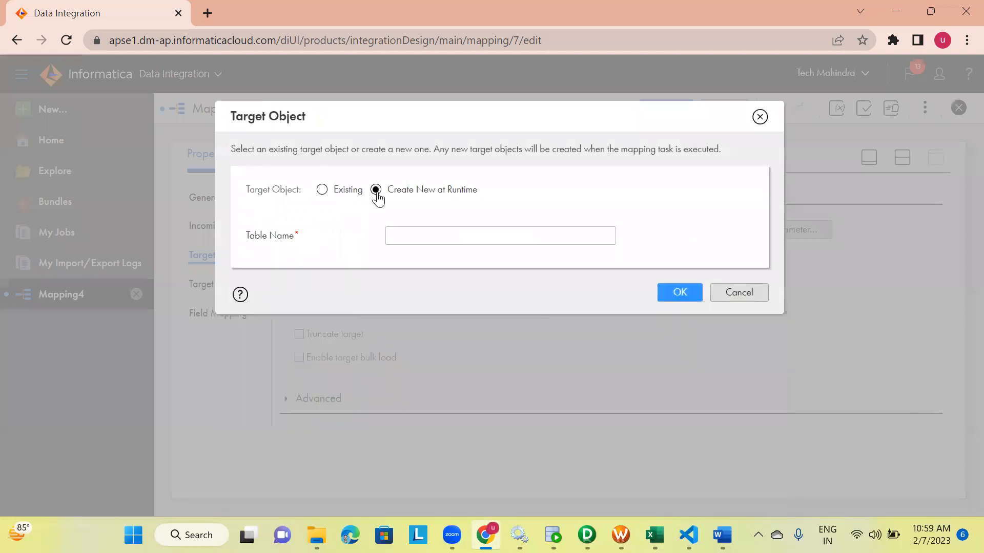
click(419, 233)
key(Caps_Lock)
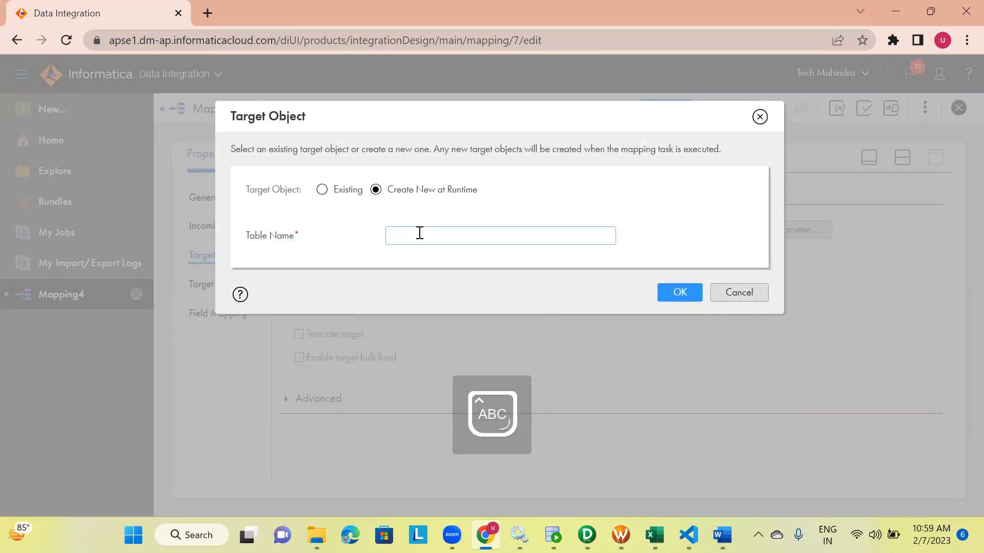
text(IICS)
key(Caps_Lock)
text(_FILELIST_INDIRECTMETHOD)
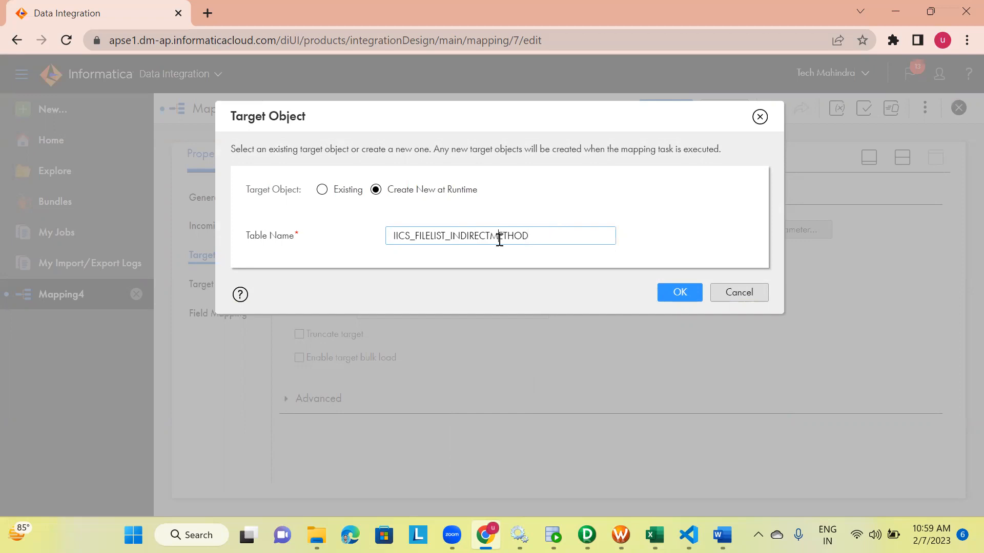
drag(535, 233, 391, 233)
key(BackSpace)
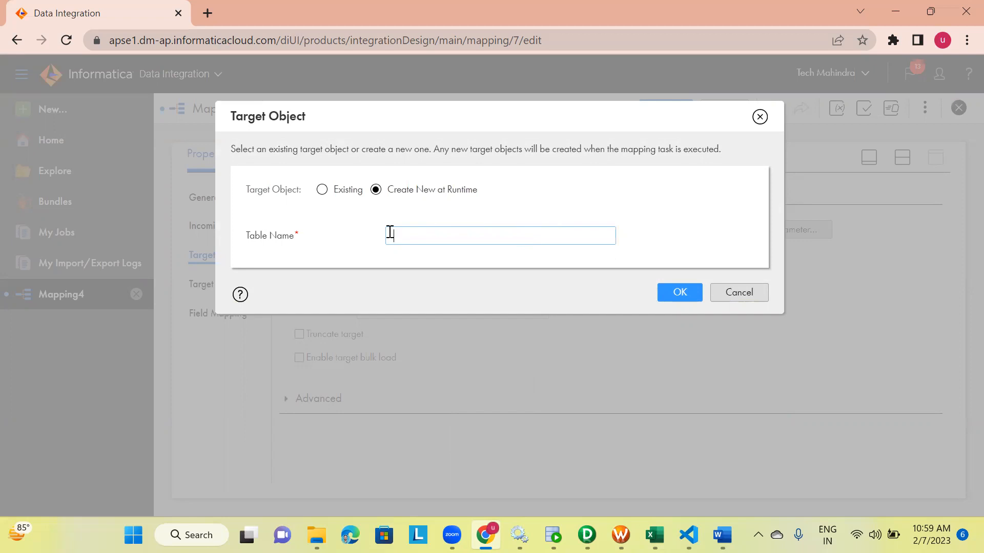
key(ctrl+z)
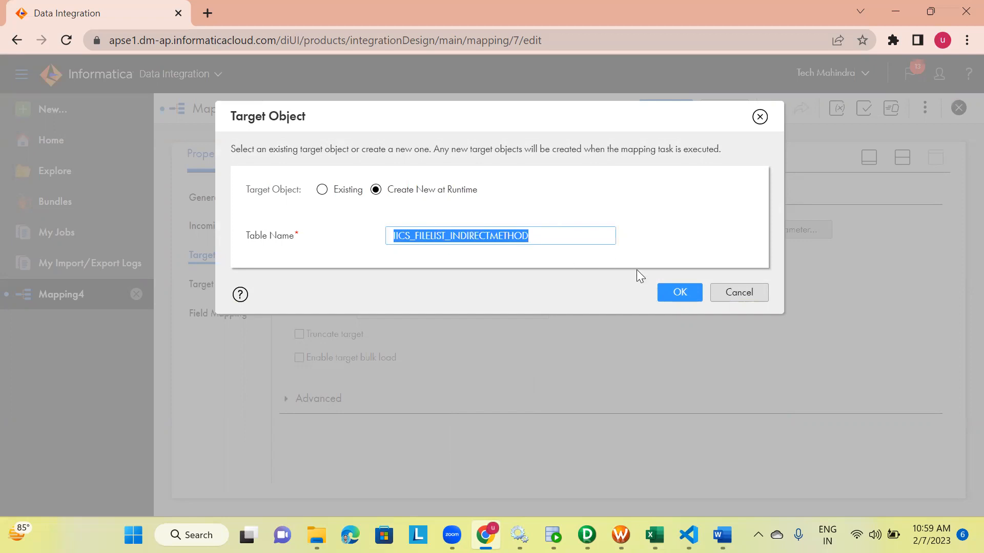
click(679, 291)
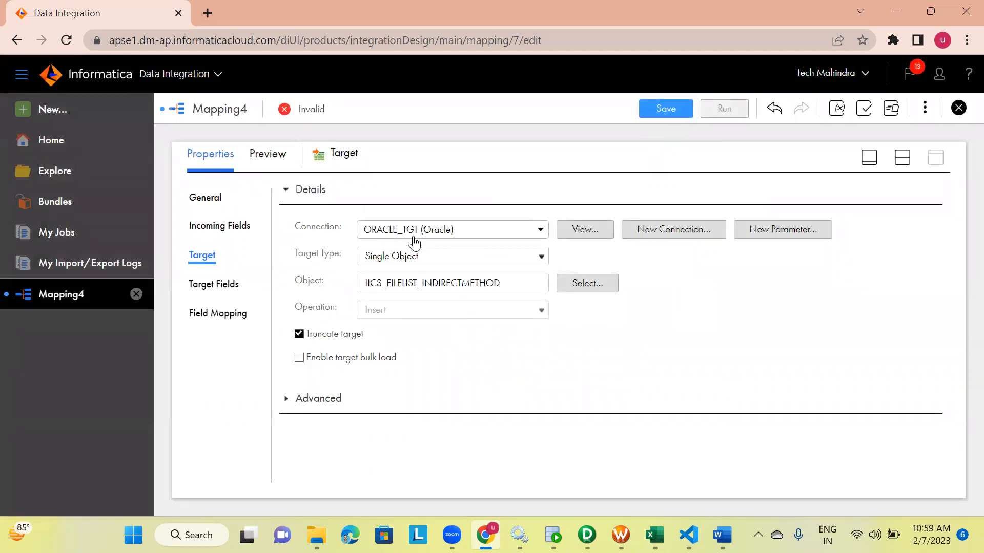
click(666, 108)
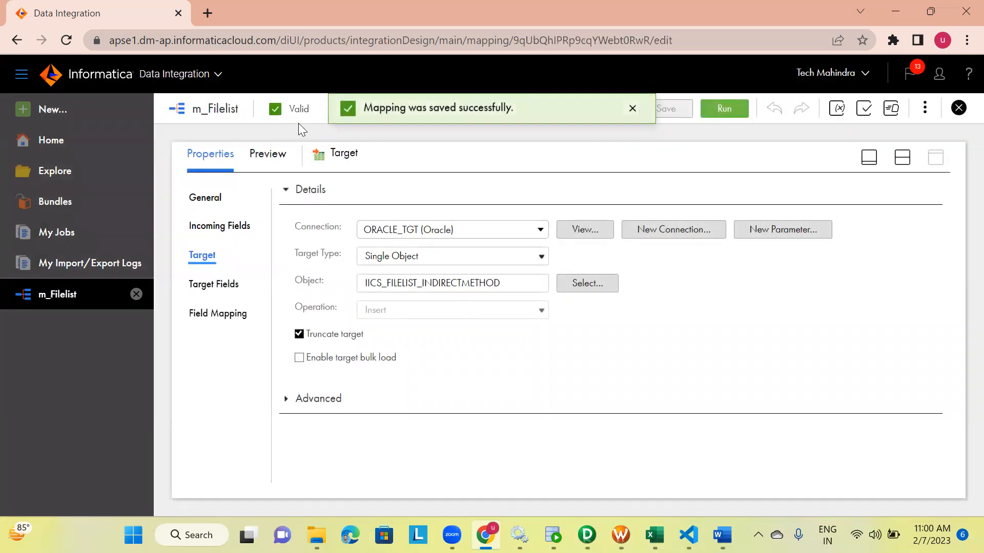
Run the m_Filelist mapping on the Uday runtime environment and open My Jobs
click(723, 108)
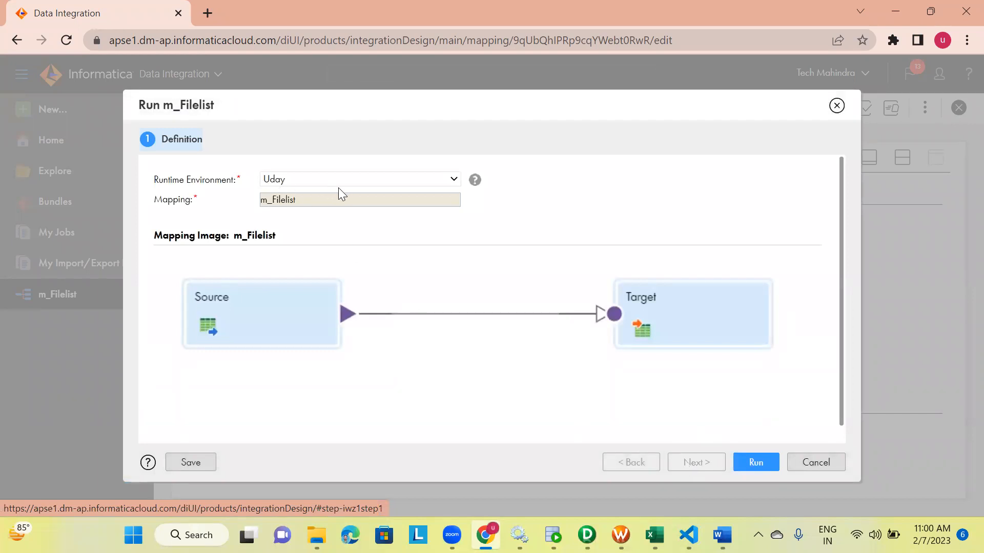
click(754, 463)
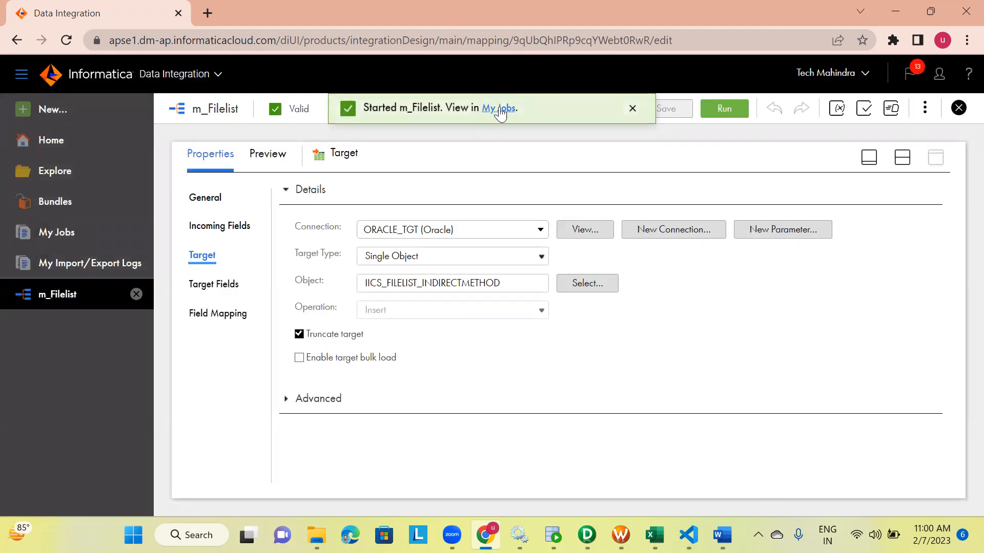
click(499, 108)
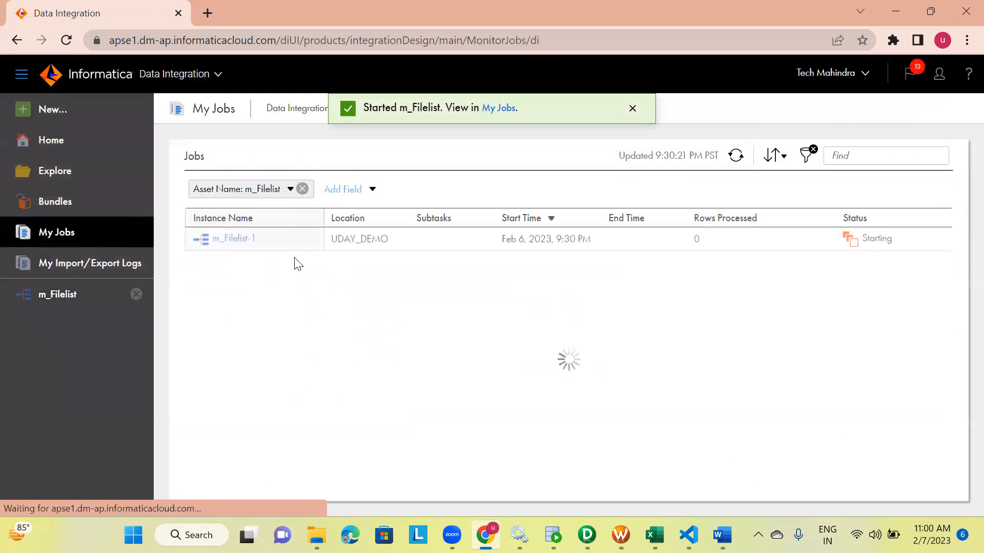
Refresh the job list to monitor the m_Filelist run's status
click(743, 160)
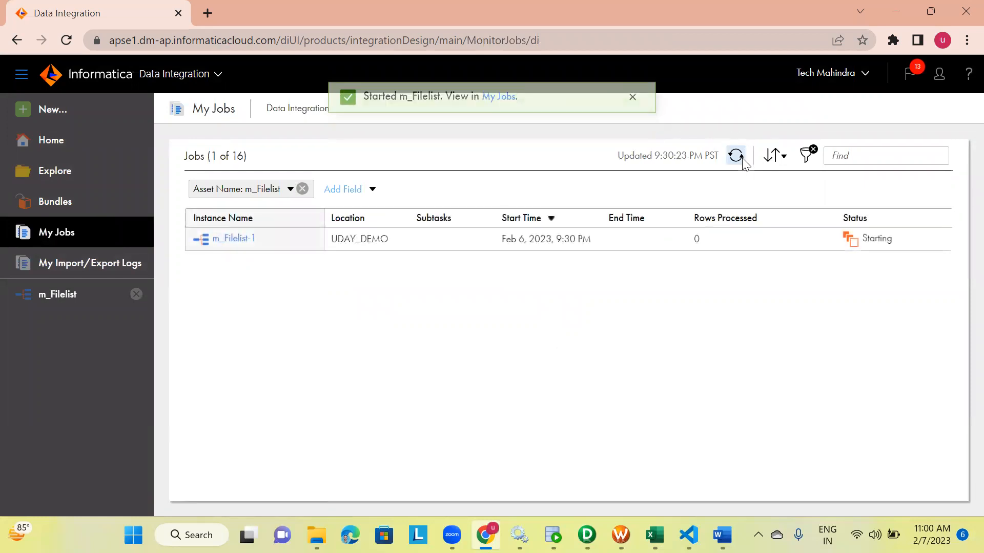
click(744, 163)
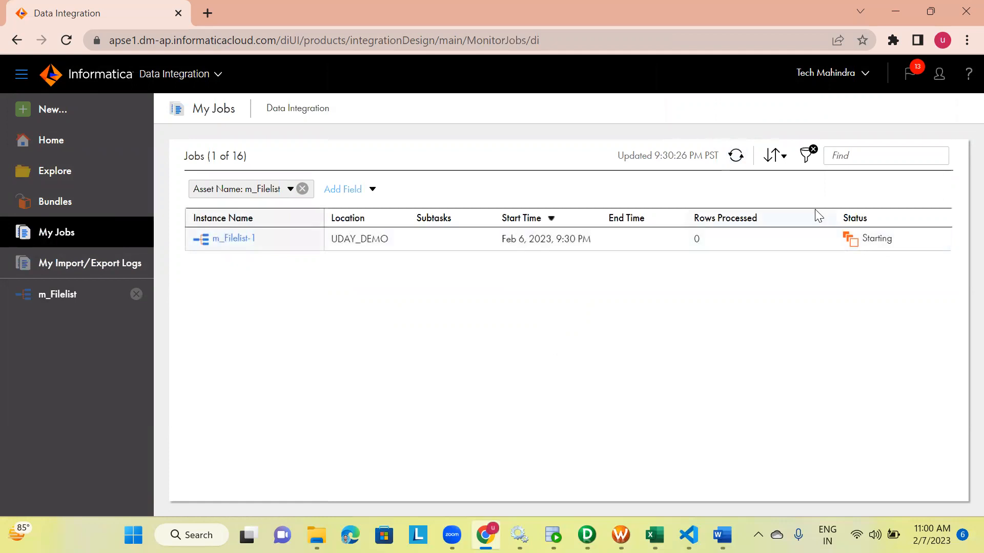
click(736, 161)
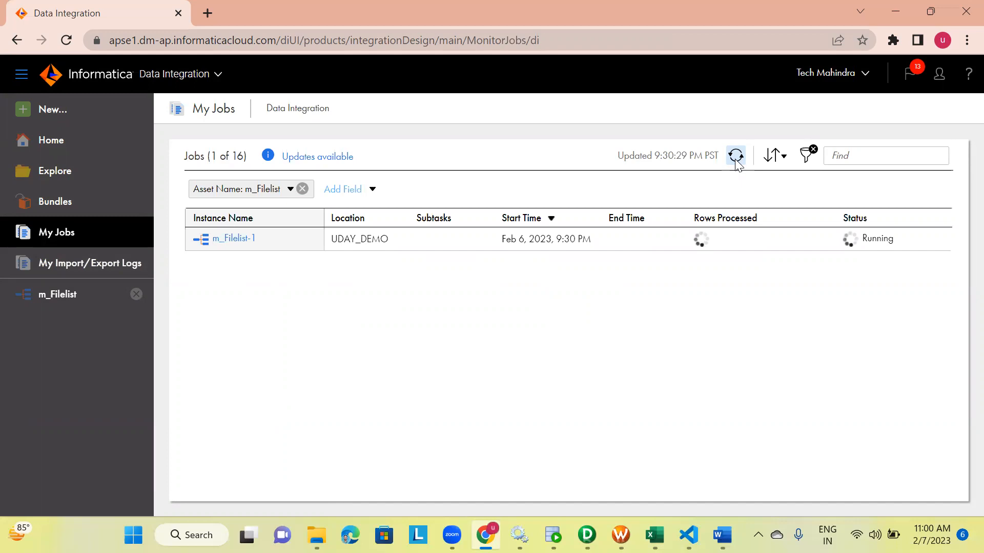
click(737, 158)
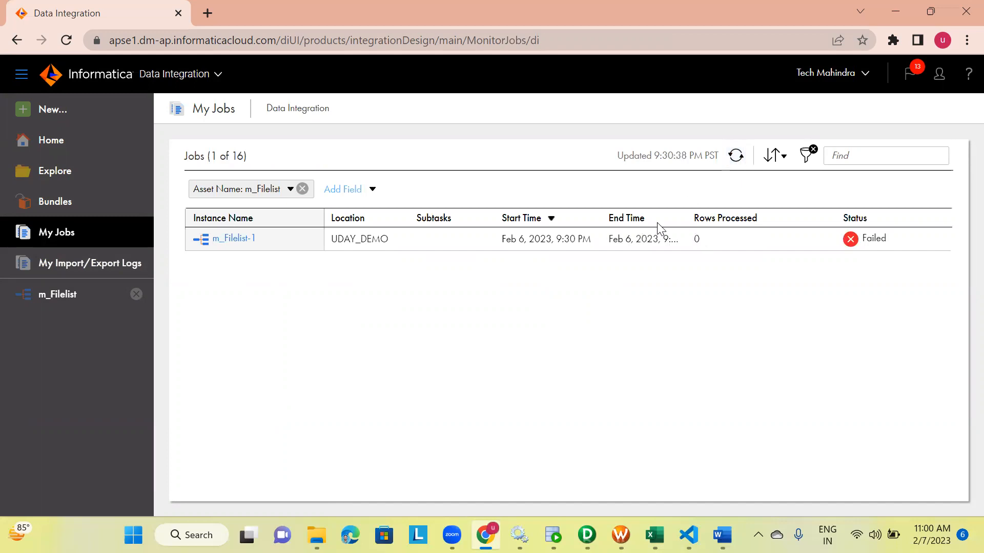
mouse_move(870, 244)
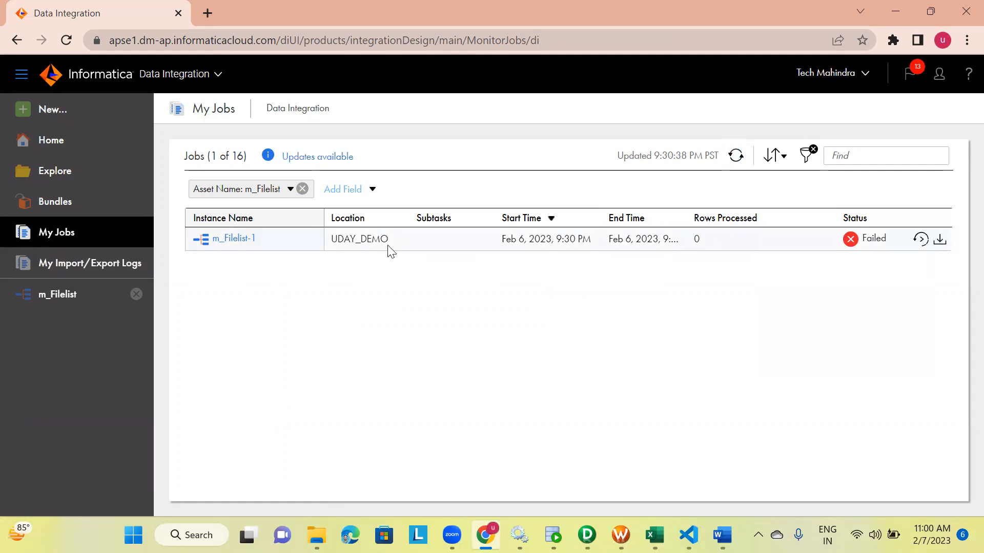
Open the failed m_Filelist-1 job's details and review its error message
click(237, 239)
scroll(402, 310, down, 2)
scroll(406, 310, down, 1)
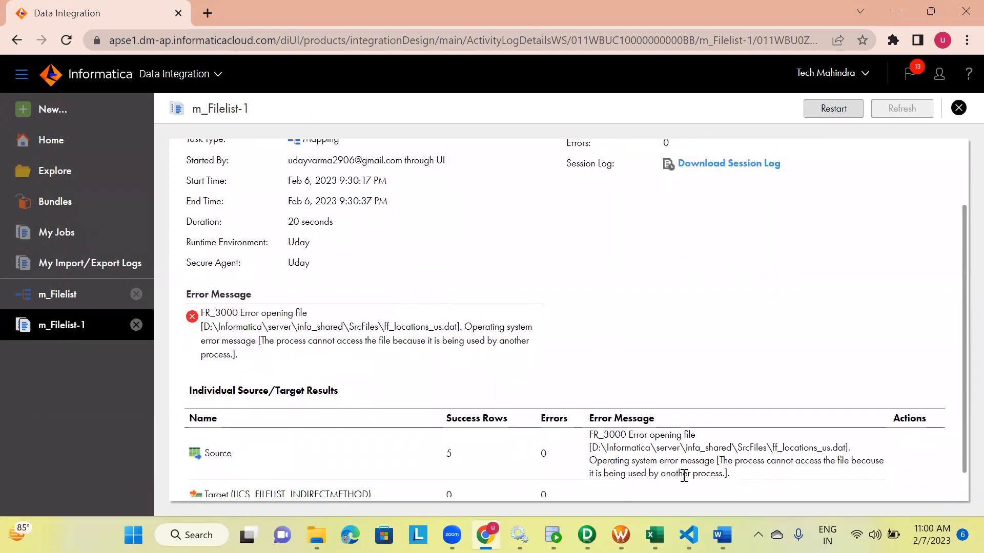
Close the Word document and code editor windows holding ff_locations_us and List.txt open
mouse_move(722, 536)
click(721, 459)
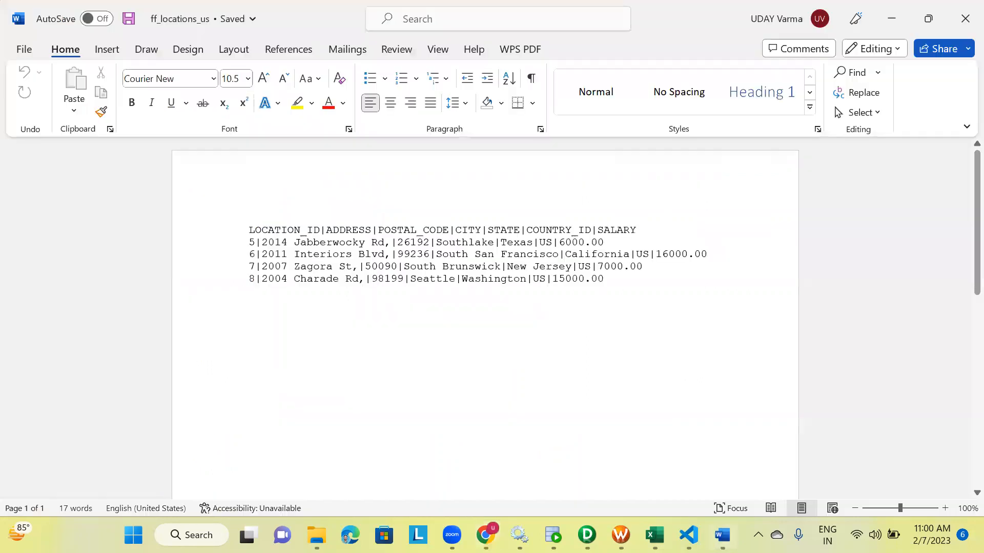
click(962, 17)
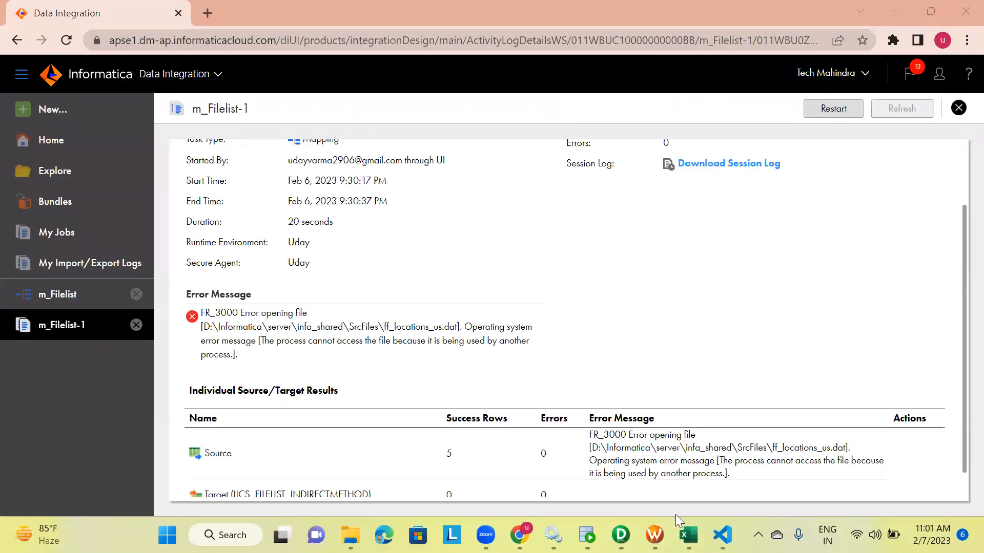
click(723, 535)
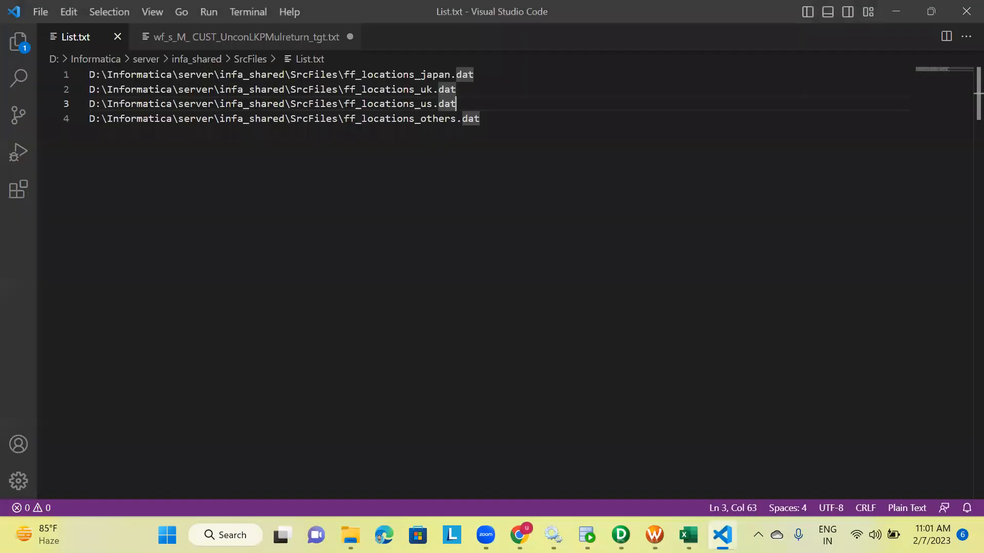
click(963, 12)
Restart the job and refresh My Jobs to track the new run until it finishes
click(824, 106)
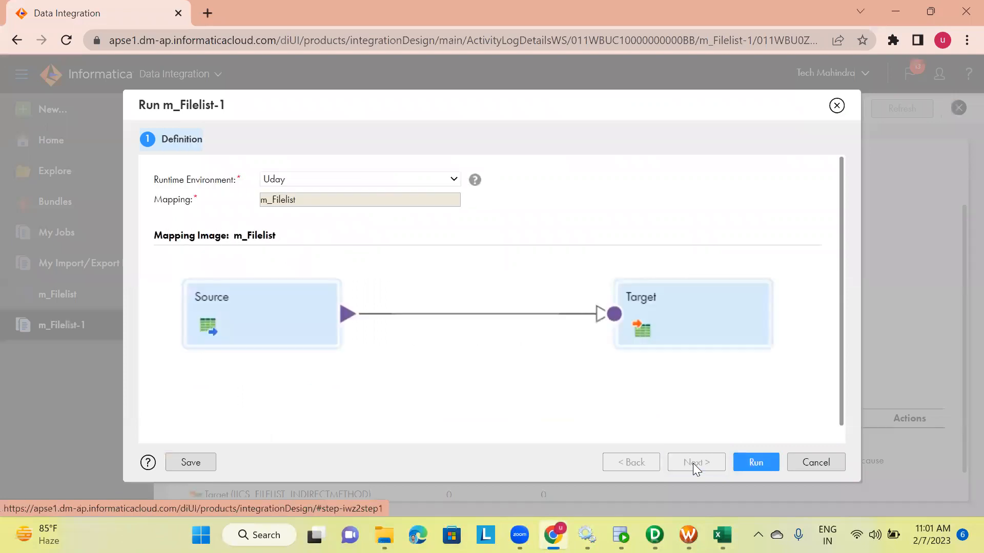
click(748, 462)
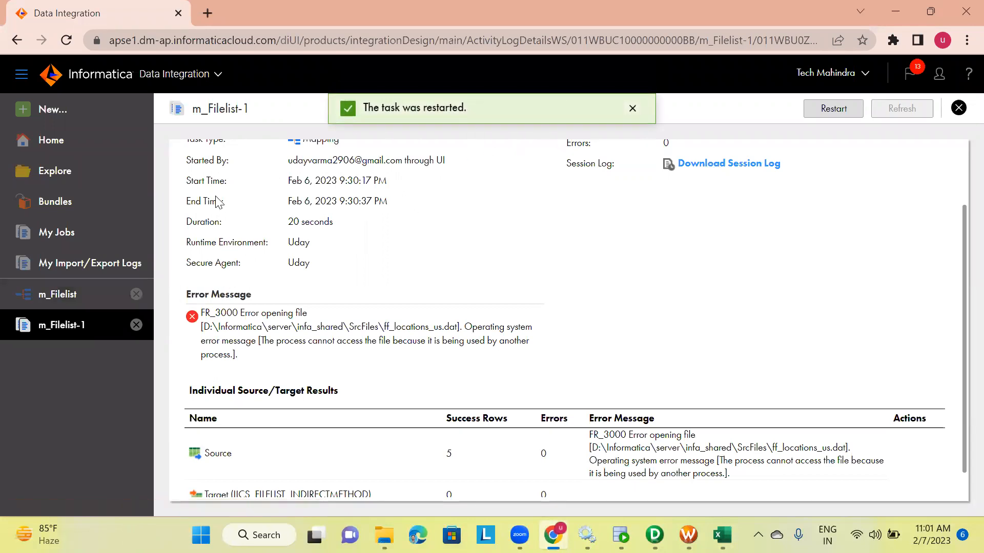
click(60, 229)
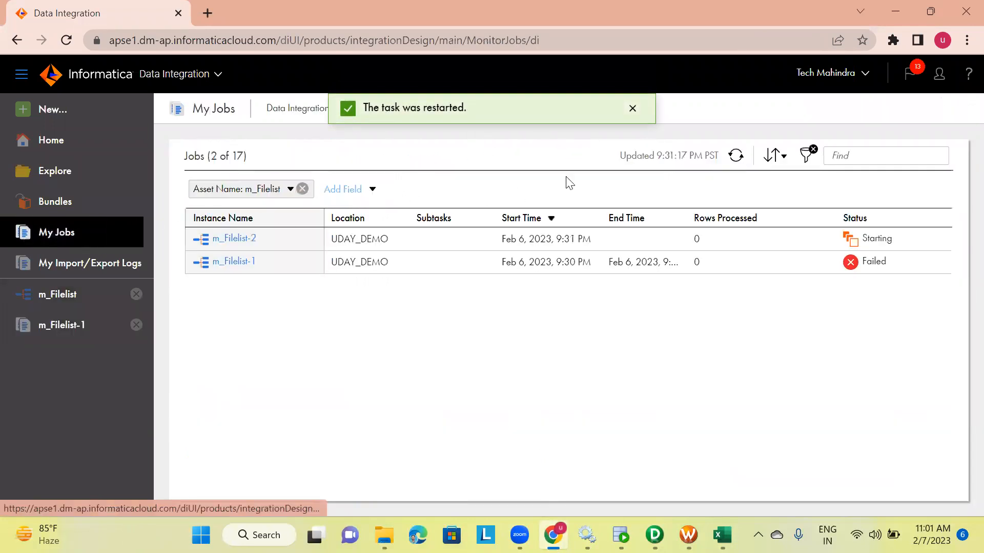
click(736, 157)
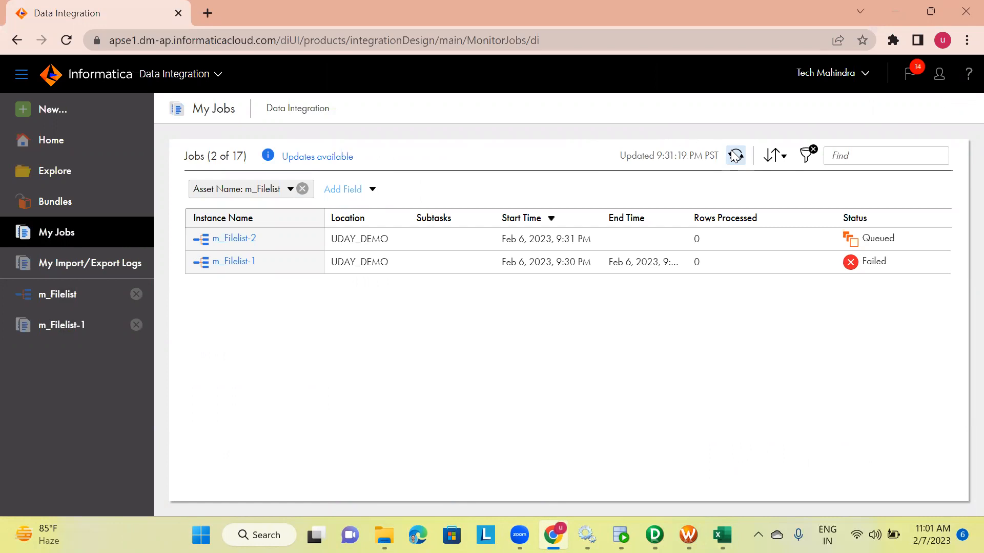
click(736, 157)
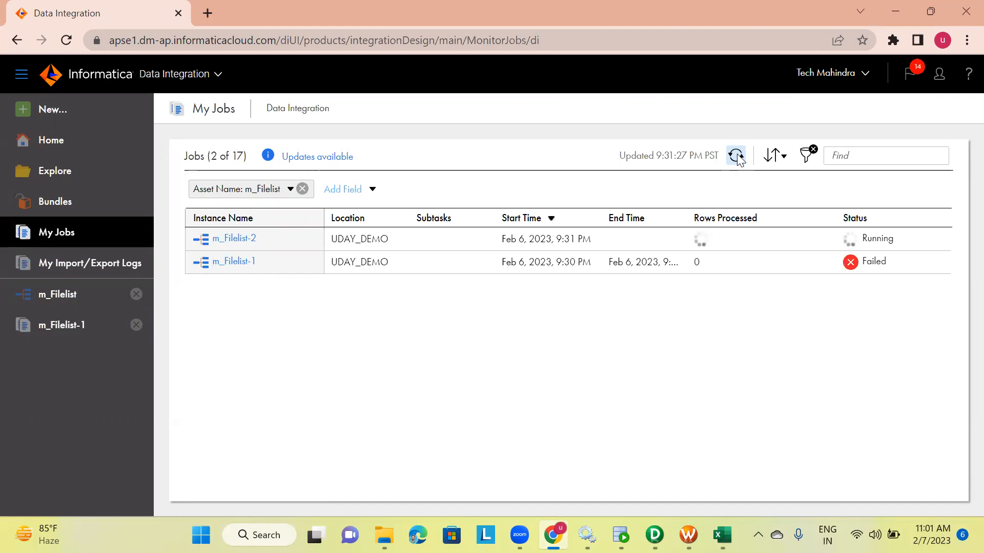
click(736, 156)
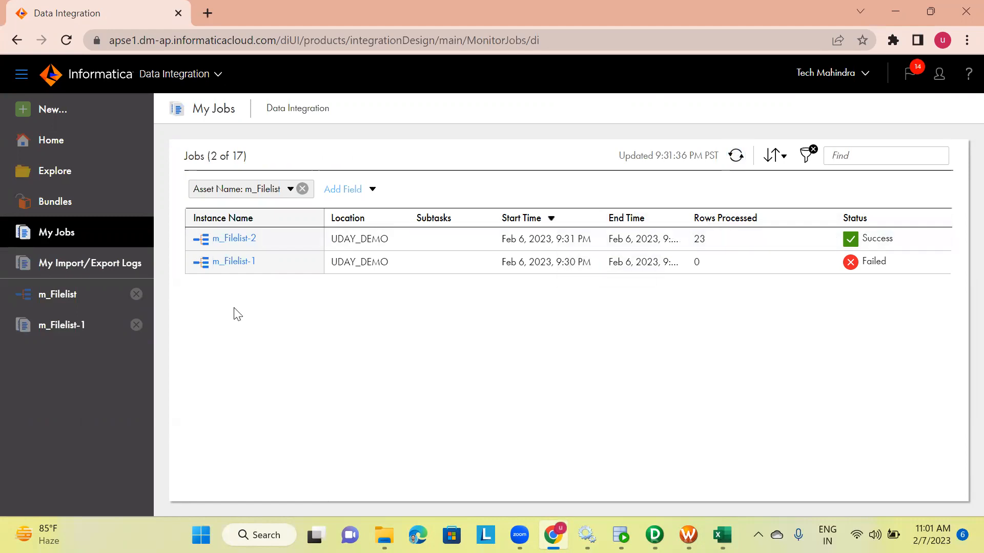
Open the m_Filelist-2 job details to review source and target row results
click(233, 239)
scroll(448, 291, down, 1)
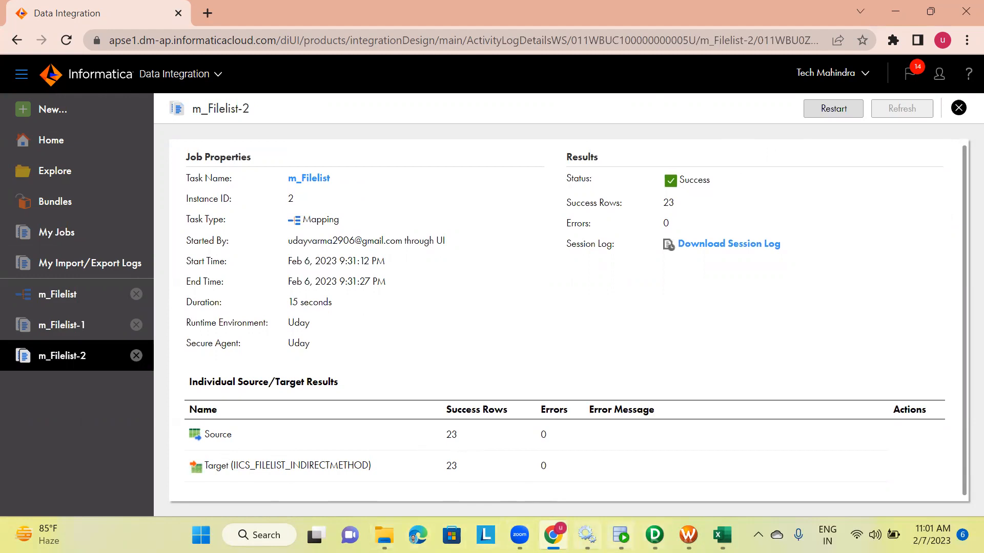
Open and review the ff_locations_us, ff_locations_uk, ff_locations_japan and ff_locations_others source files in SrcFiles
click(384, 534)
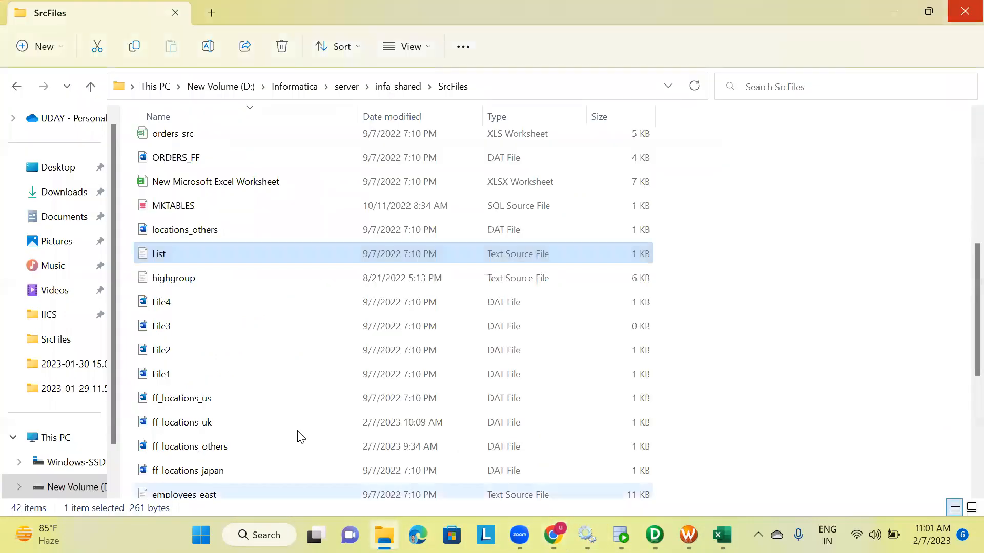
scroll(203, 339, down, 2)
double_click(200, 331)
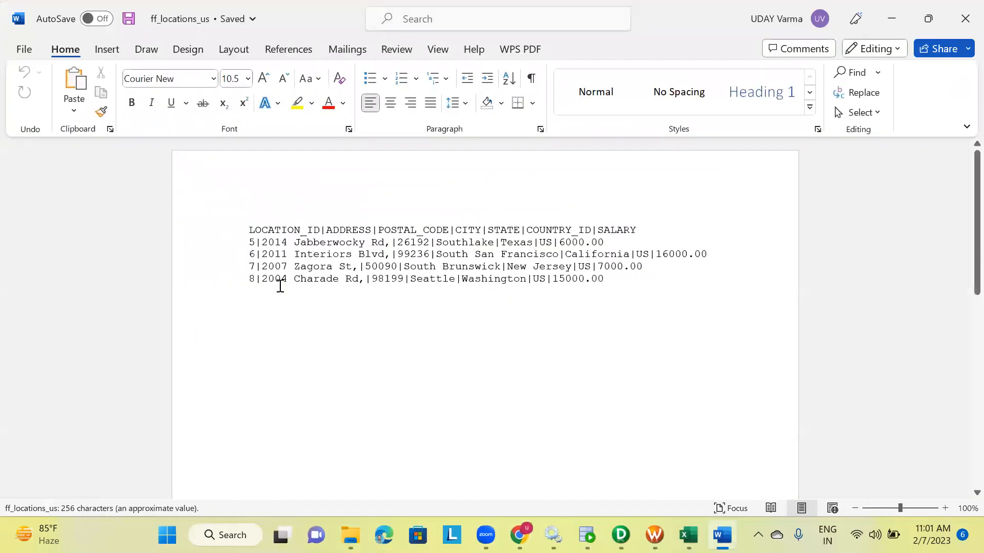
click(965, 18)
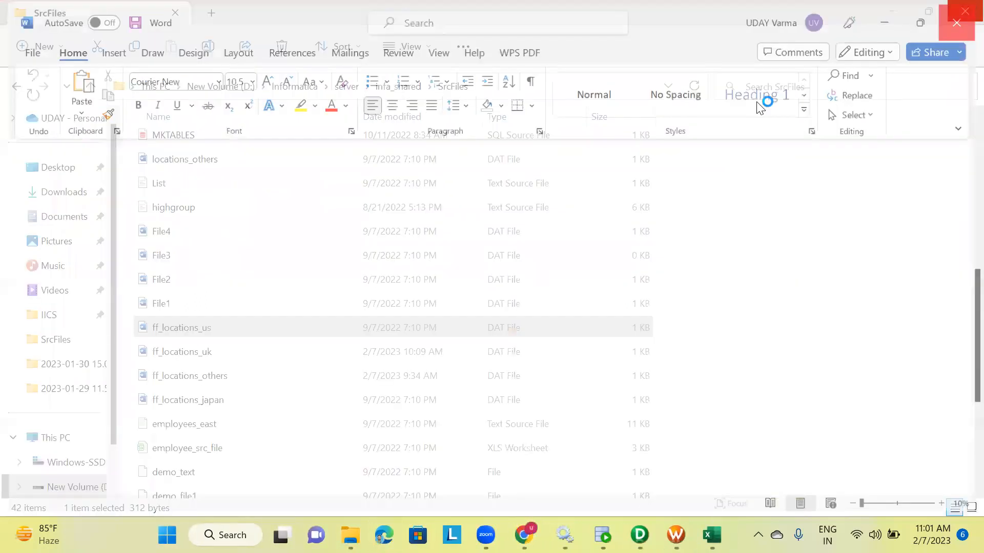
double_click(222, 352)
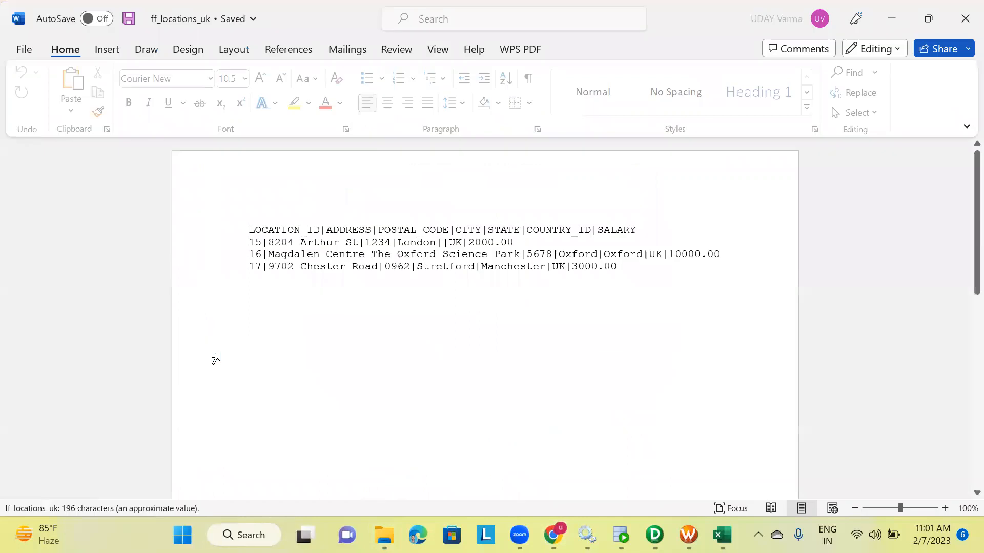
click(966, 19)
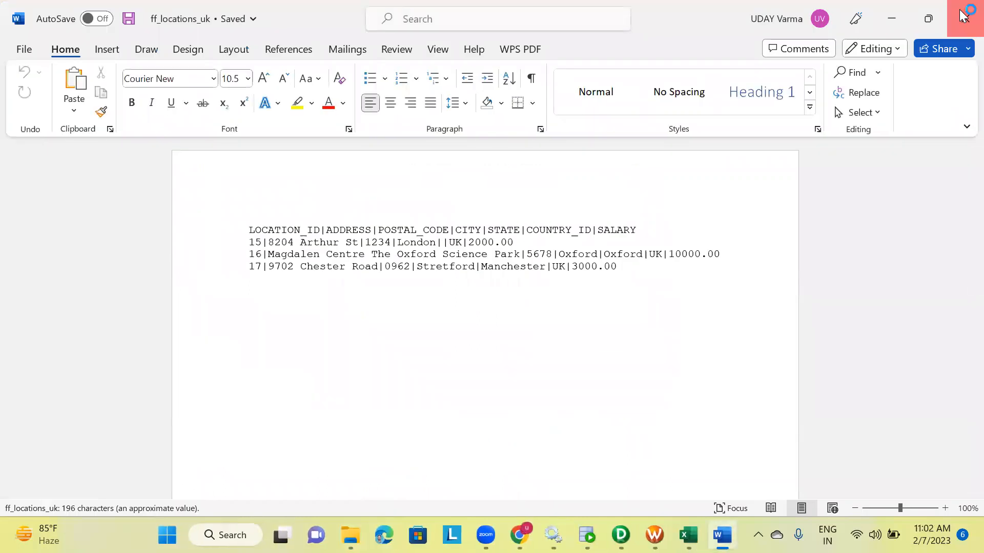
double_click(202, 402)
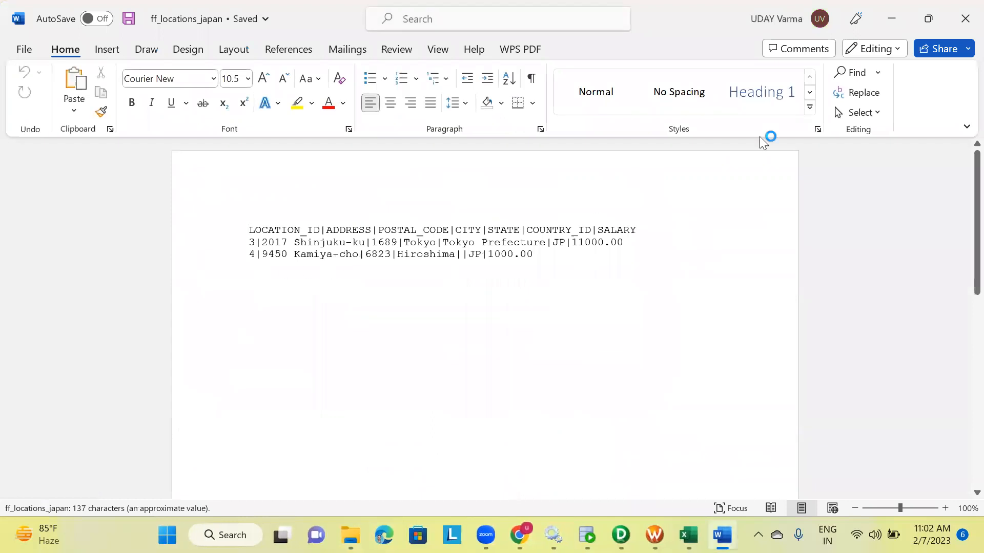
click(966, 19)
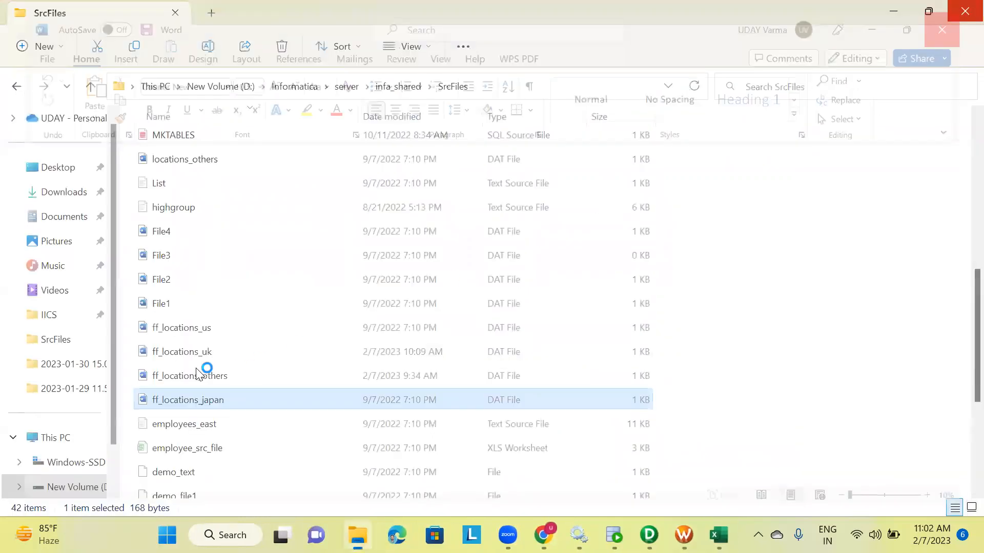
double_click(190, 377)
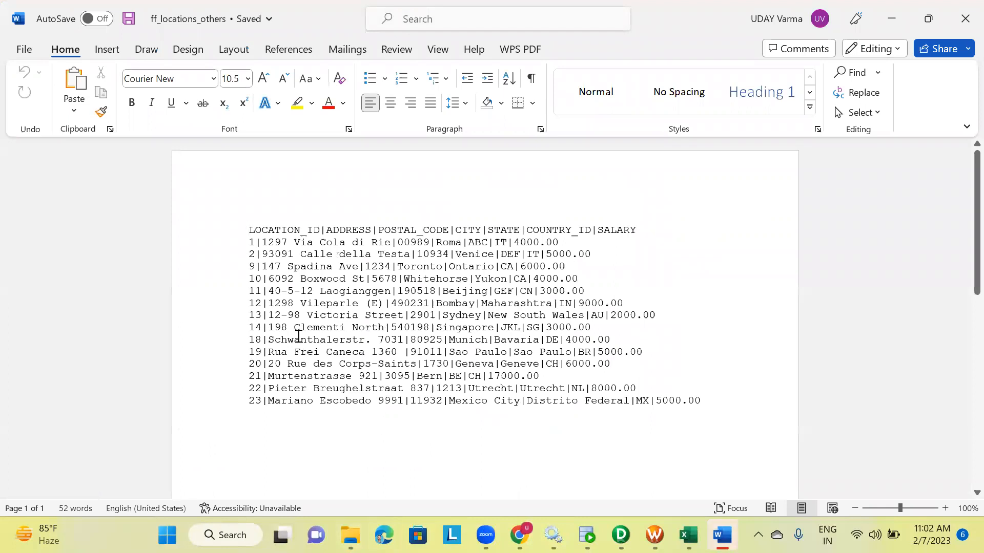
click(961, 34)
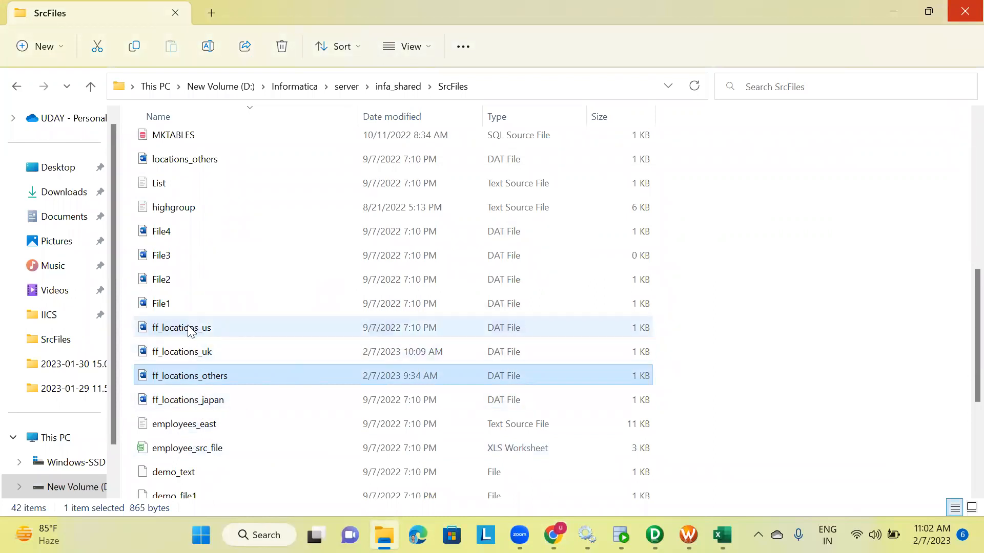
In SQL Developer, write and run SELECT * FROM IICS_FILELIST_INDIRECTMETHOD; on the target connection
click(621, 535)
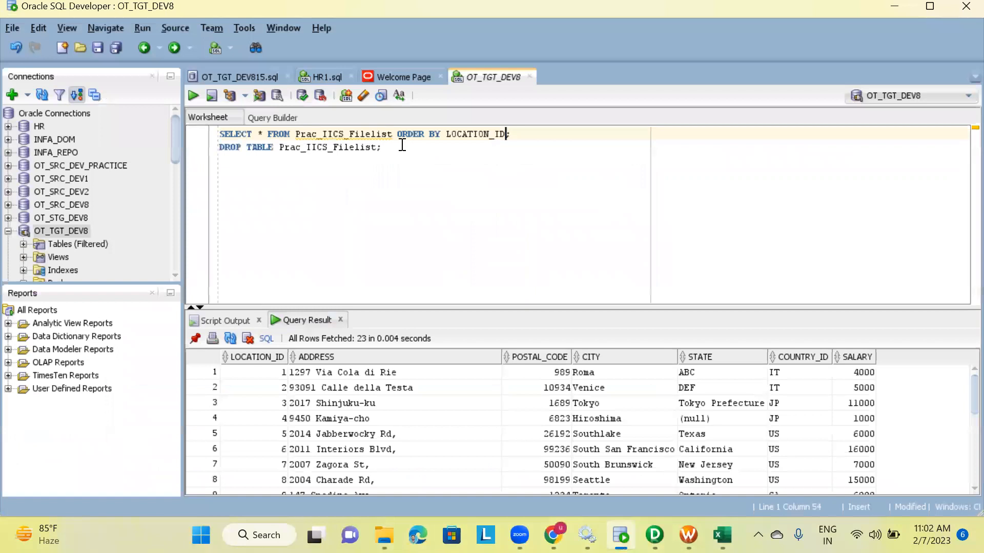
key(Down)
key(Down)
key(Down)
text(SE)
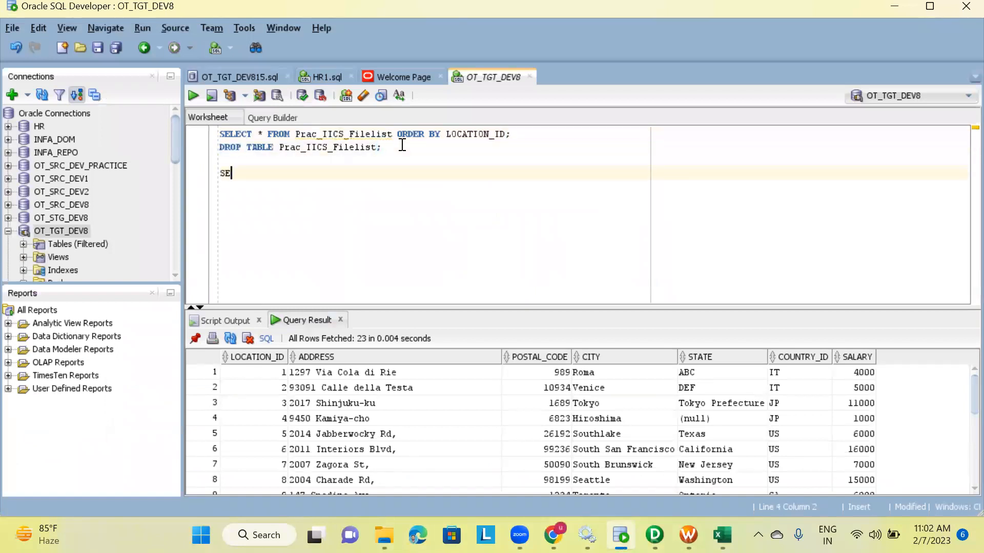
text(LECT * FROM)
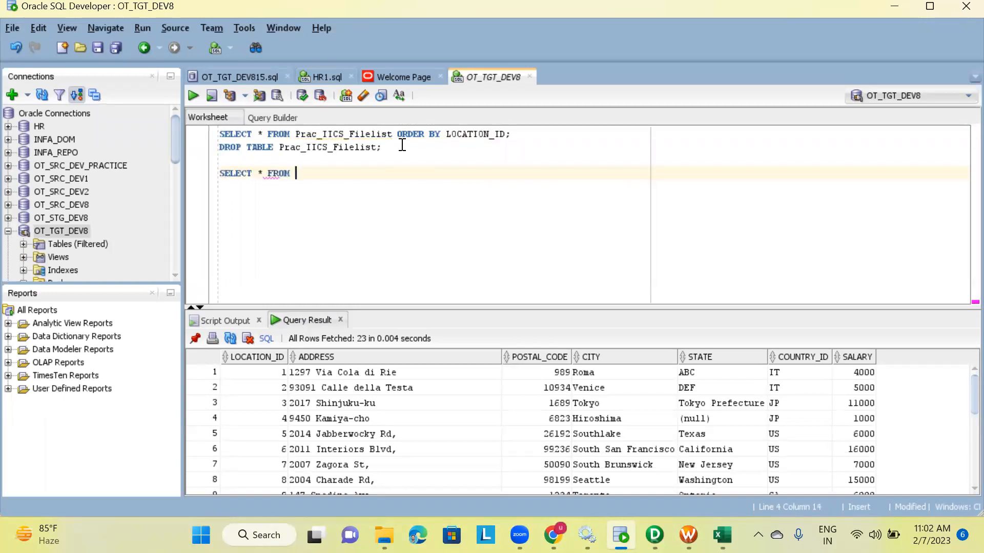
text(IICS_FILELIST_INDIRECTMETHOD)
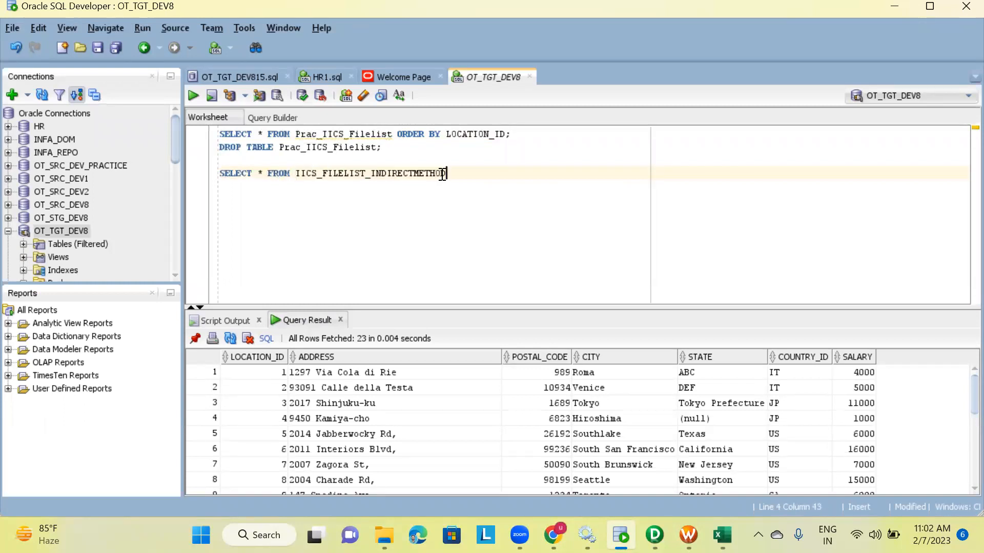
text(')
key(BackSpace)
text(;)
click(198, 95)
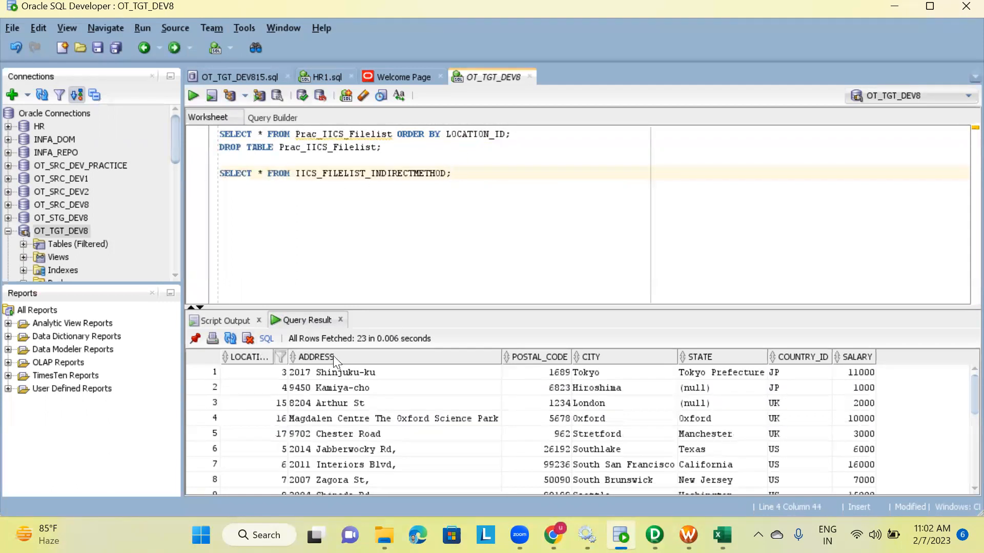
Enlarge the query results pane and scroll through the loaded rows
drag(357, 306, 370, 146)
scroll(259, 333, down, 2)
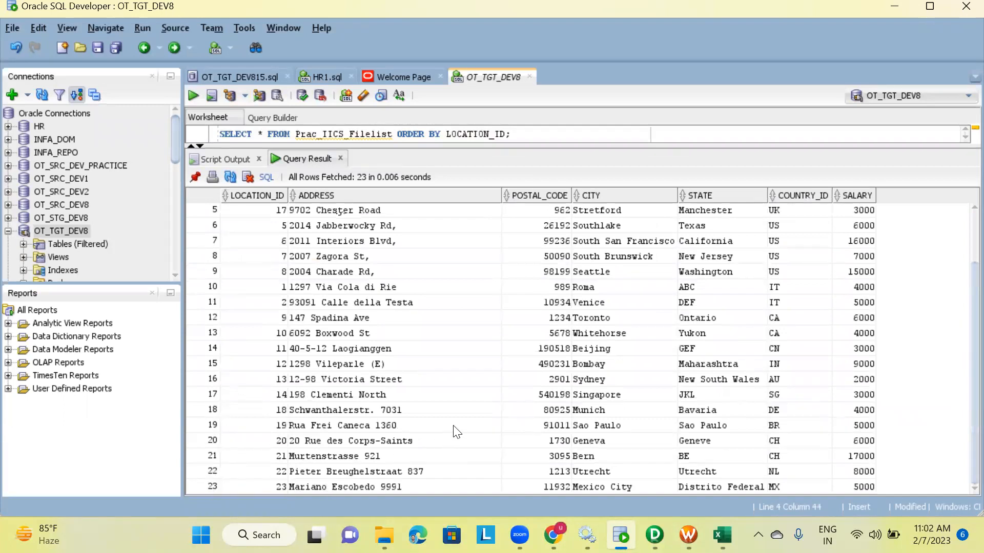
scroll(454, 427, up, 2)
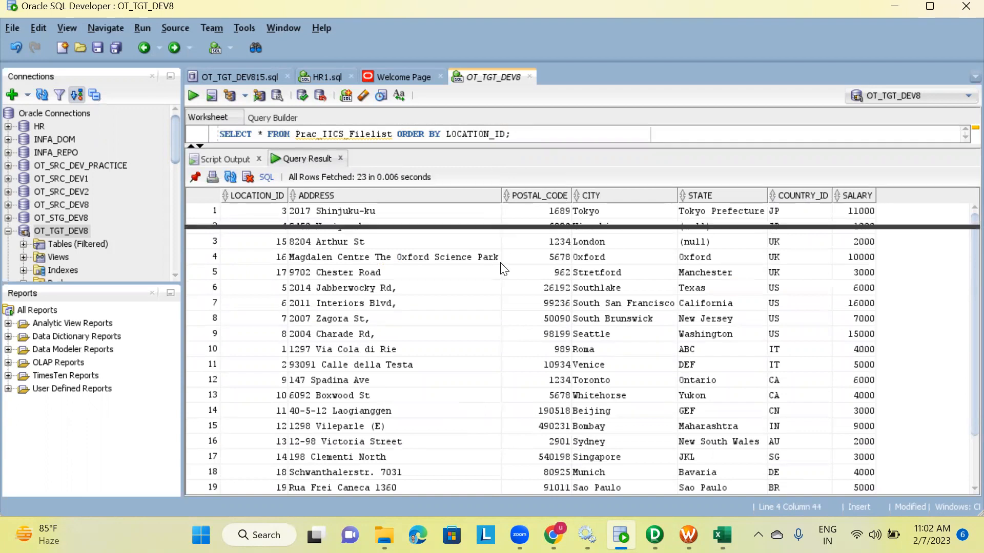
drag(503, 269, 497, 313)
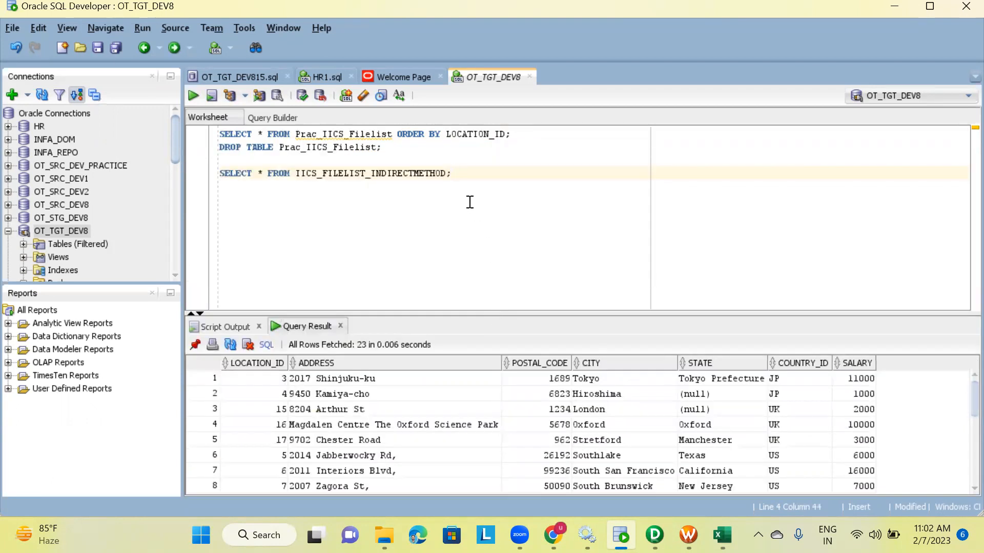